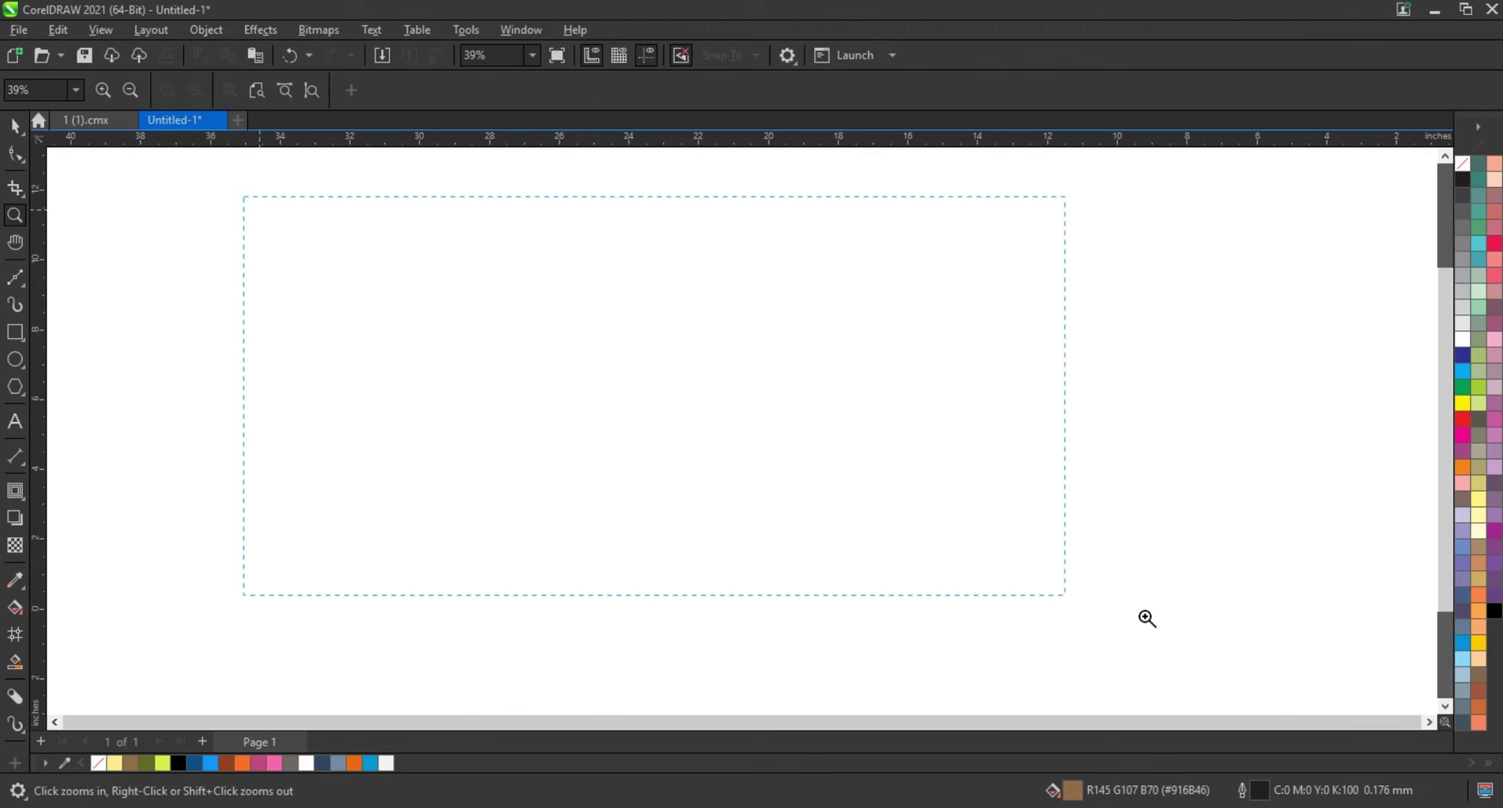
Draw a tall 4.3 x 11 inch rectangle with a 1.5 mm outline, corners rounded to 2.14".
{"action": "left_click", "coordinate": [21, 337]}
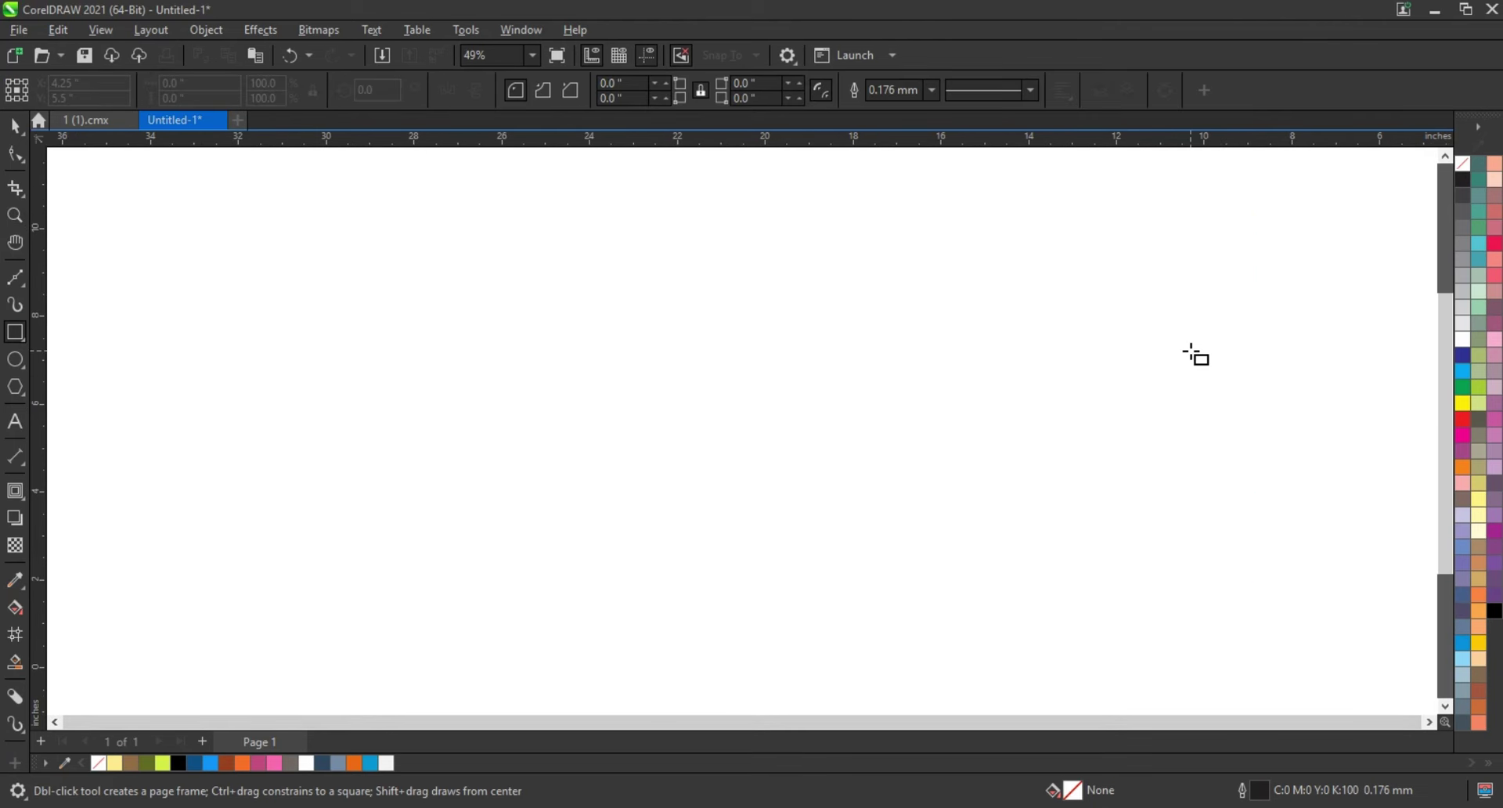
{"action": "left_click", "coordinate": [932, 90]}
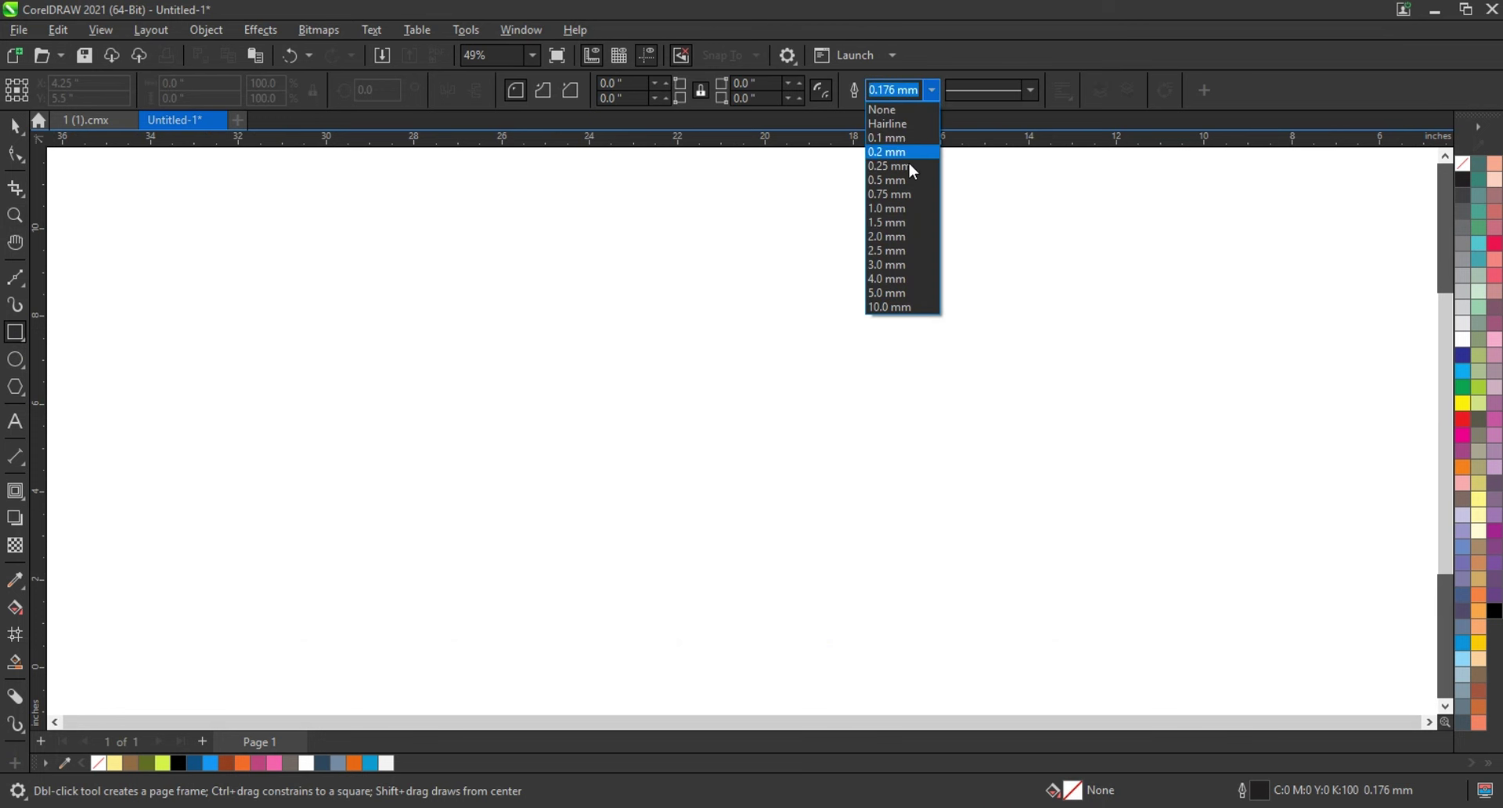
{"action": "left_click", "coordinate": [893, 223]}
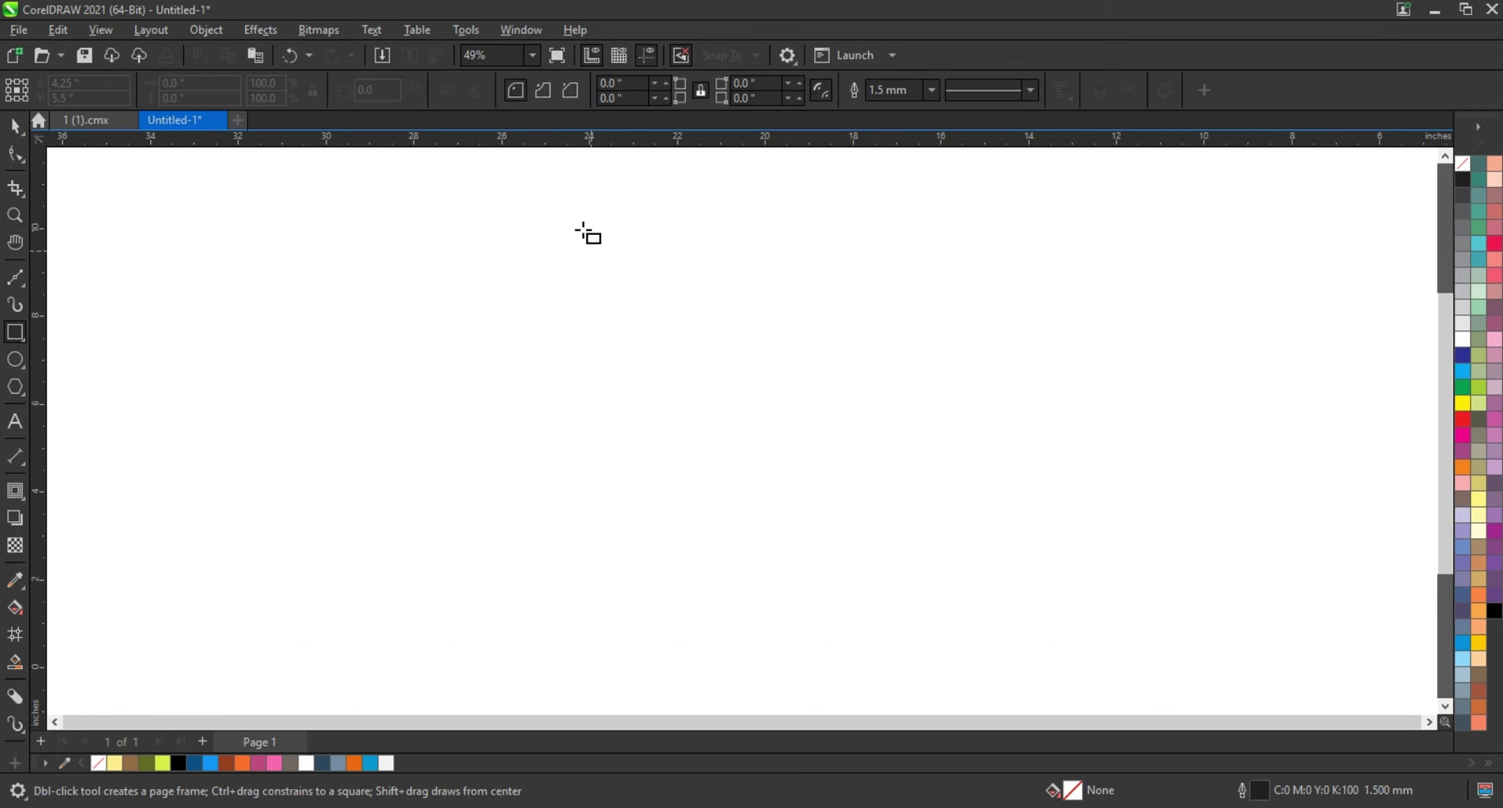
{"action": "left_click_drag", "start_coordinate": [571, 203], "coordinate": [616, 294]}
{"action": "left_click_drag", "start_coordinate": [657, 370], "coordinate": [754, 679]}
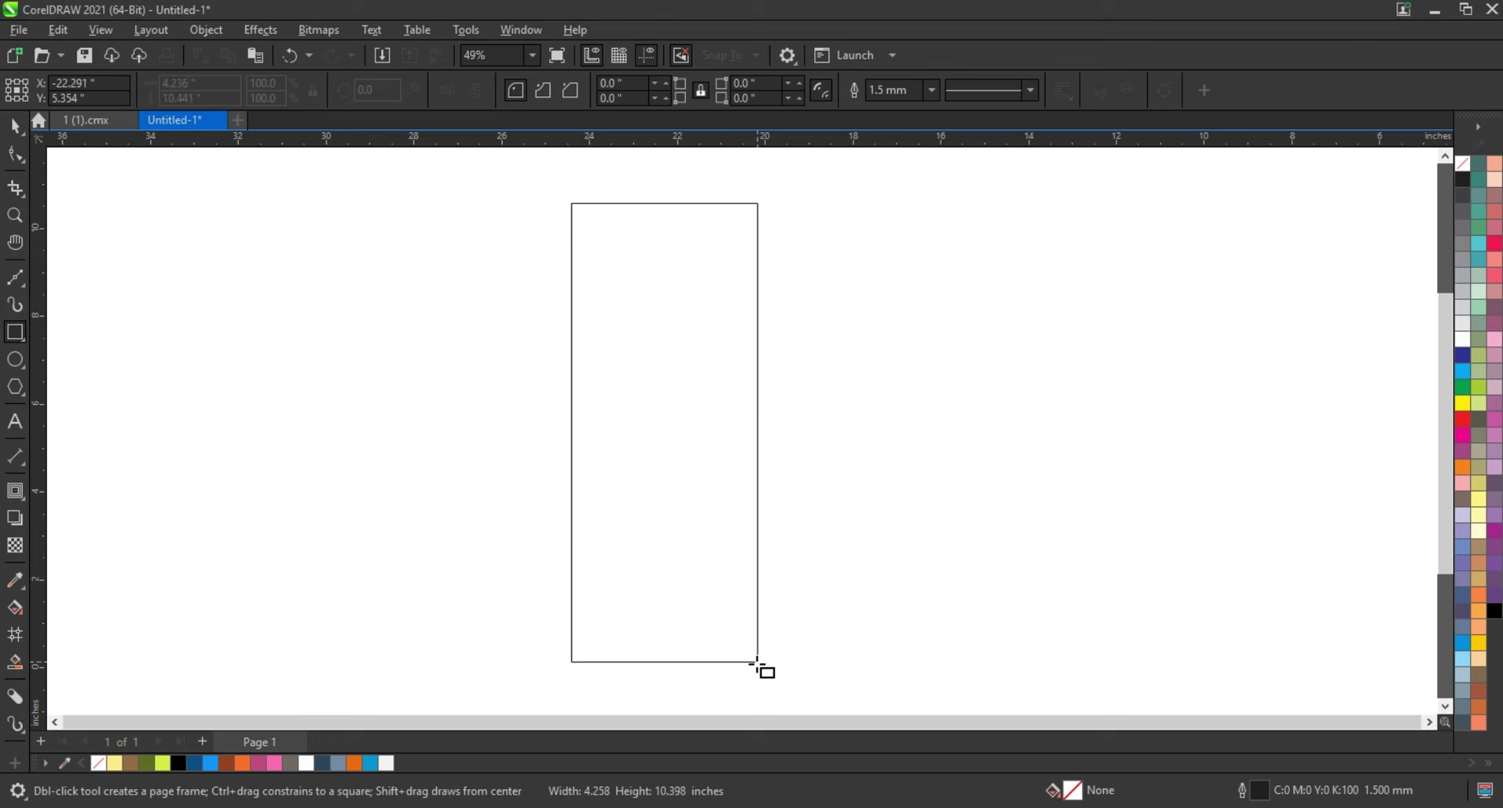
{"action": "left_click_drag", "start_coordinate": [754, 680], "coordinate": [760, 689]}
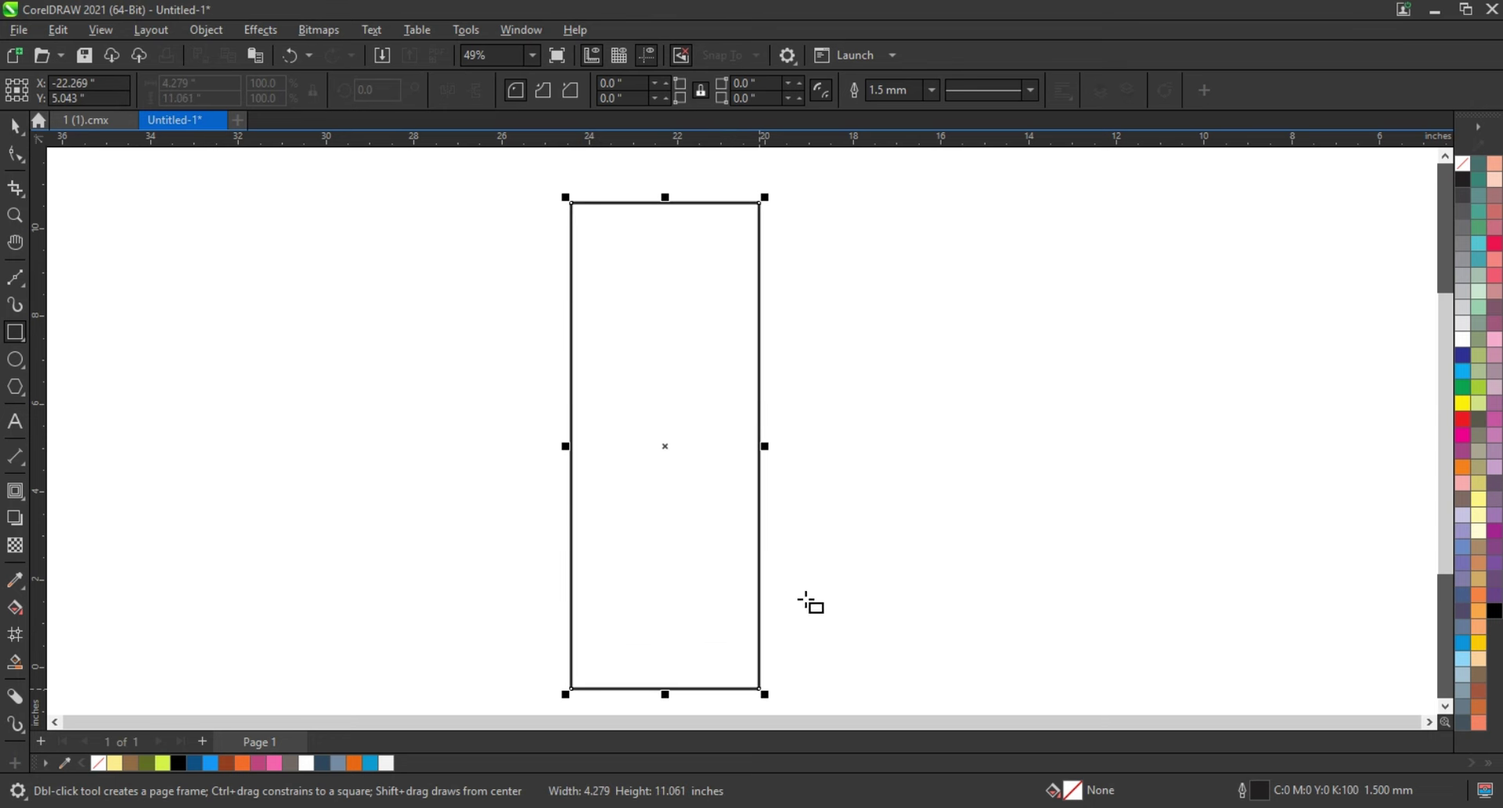
{"action": "left_click", "coordinate": [16, 154]}
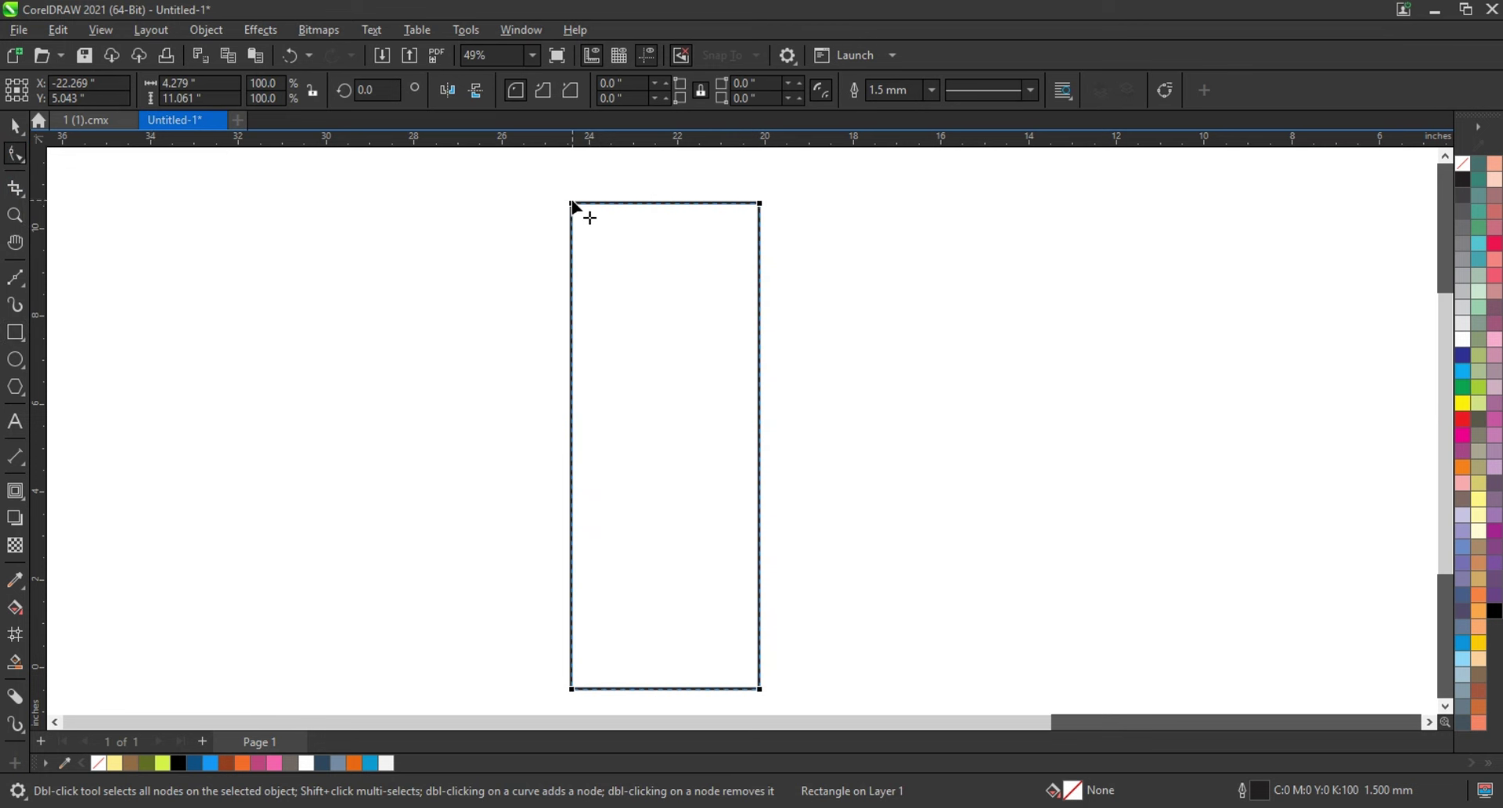
{"action": "left_click_drag", "start_coordinate": [572, 205], "coordinate": [498, 408]}
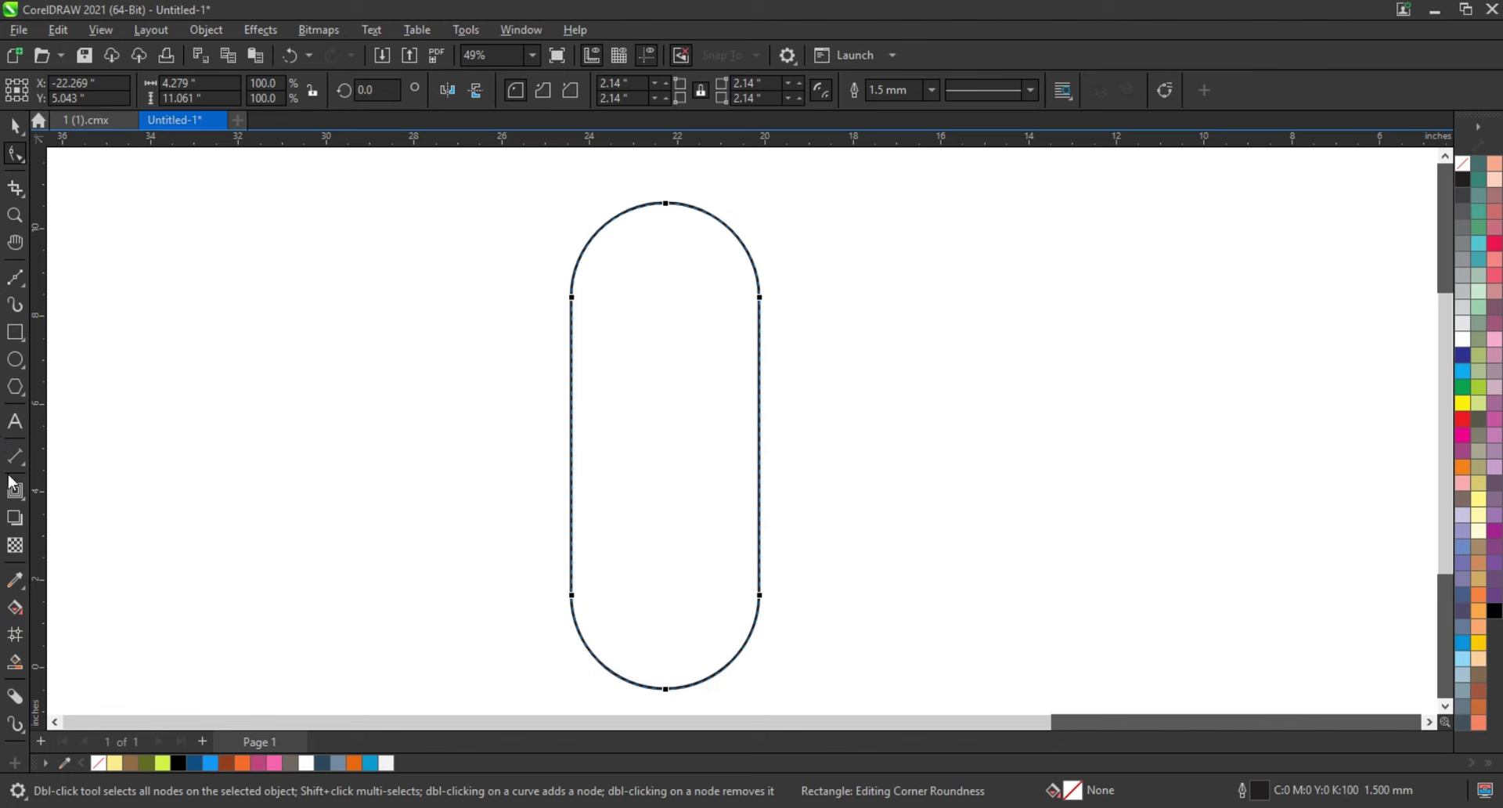
Add an inward contour inside the capsule with the Contour tool.
{"action": "left_click", "coordinate": [26, 501]}
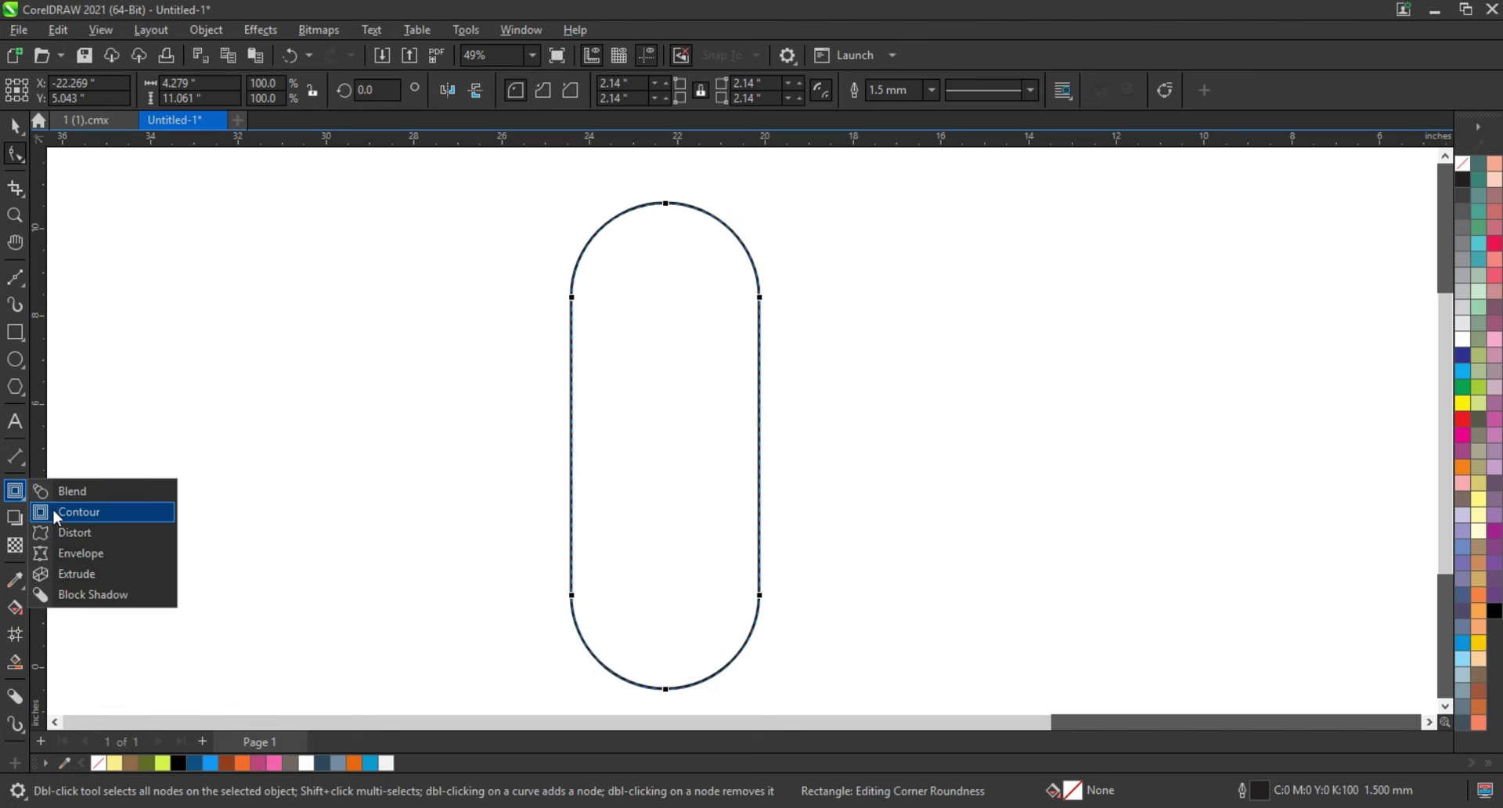
{"action": "left_click", "coordinate": [55, 508]}
{"action": "left_click_drag", "start_coordinate": [665, 204], "coordinate": [664, 236]}
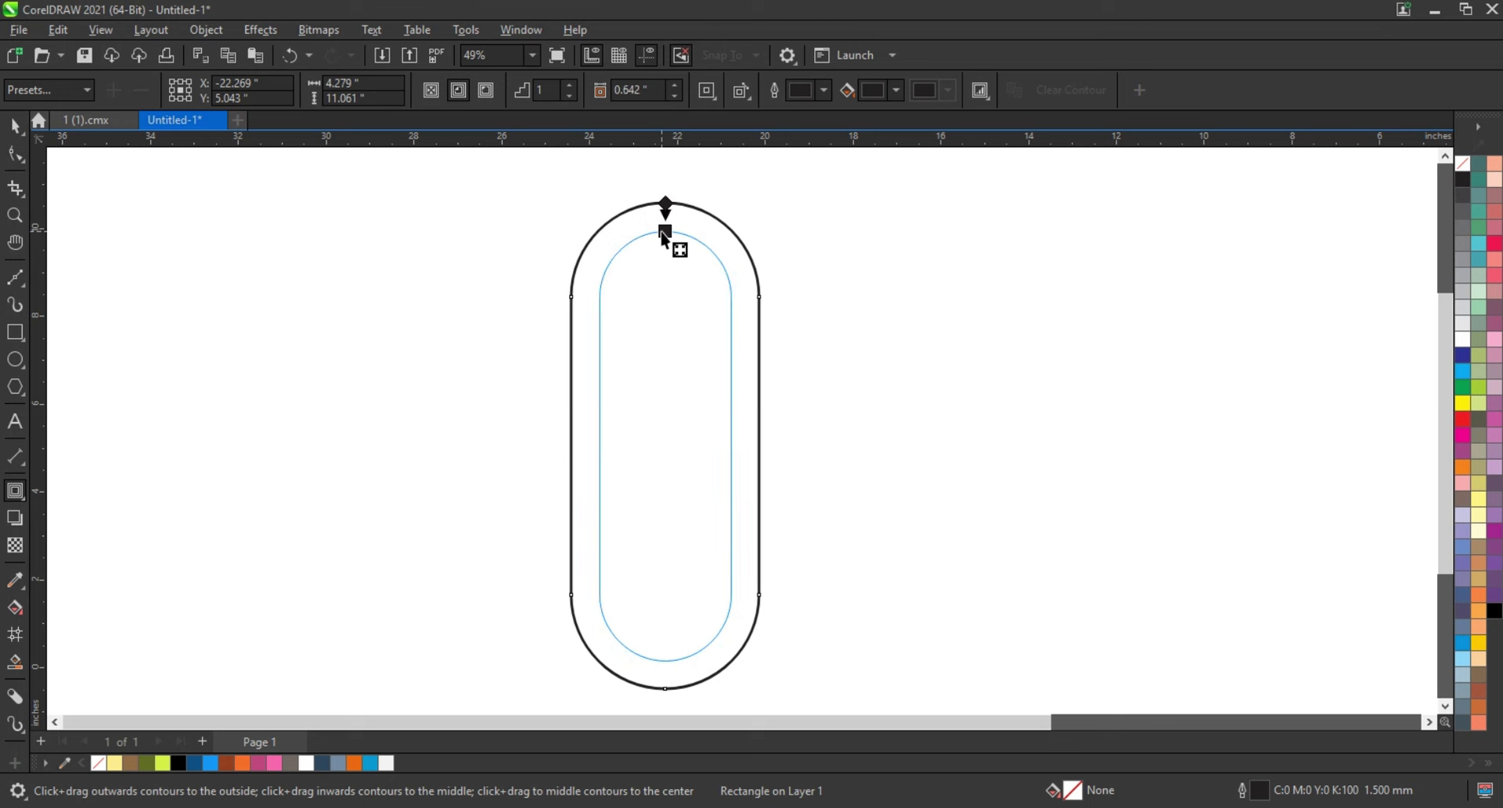
{"action": "left_click_drag", "start_coordinate": [663, 235], "coordinate": [663, 233]}
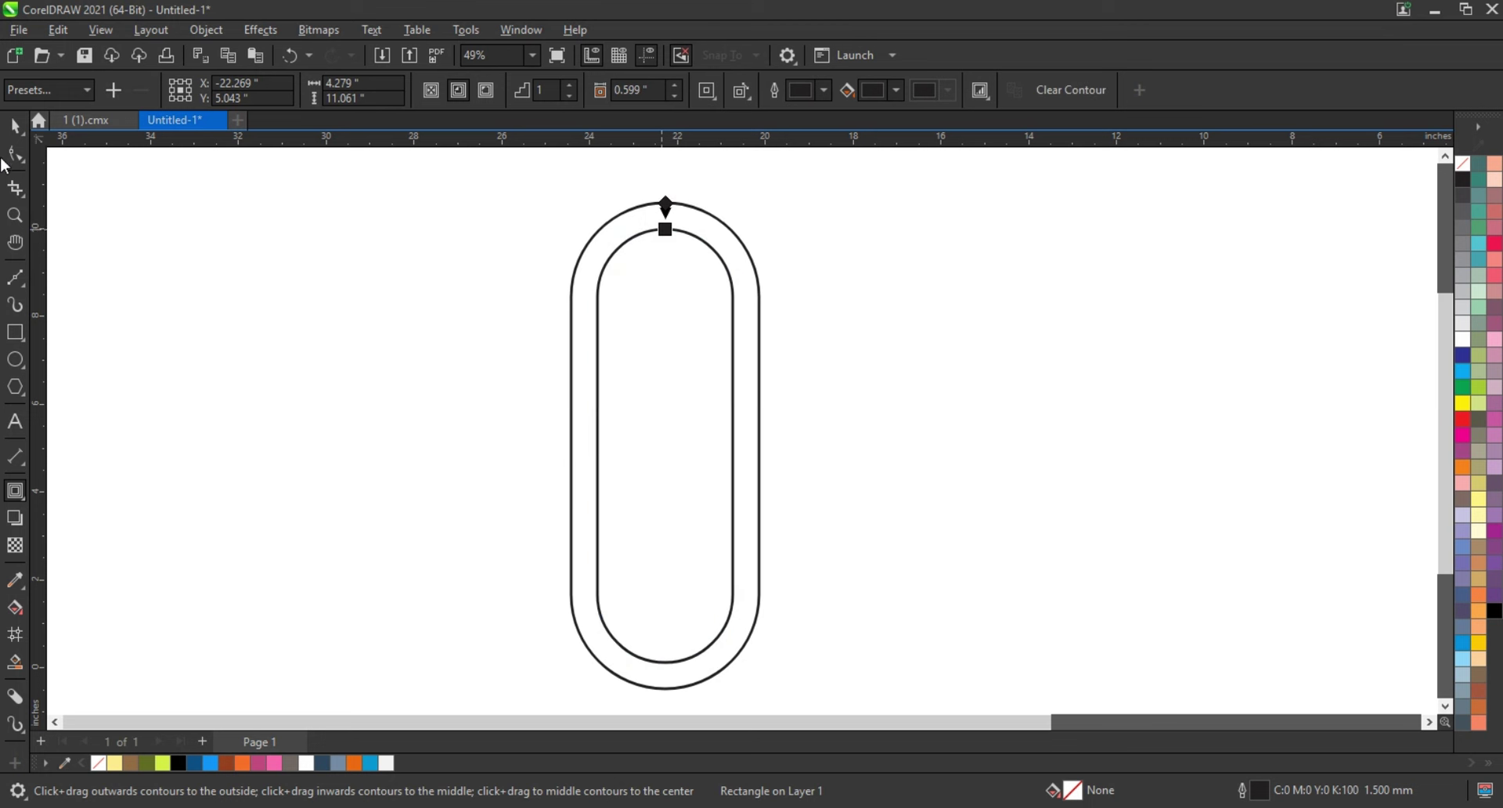
{"action": "key", "text": "space"}
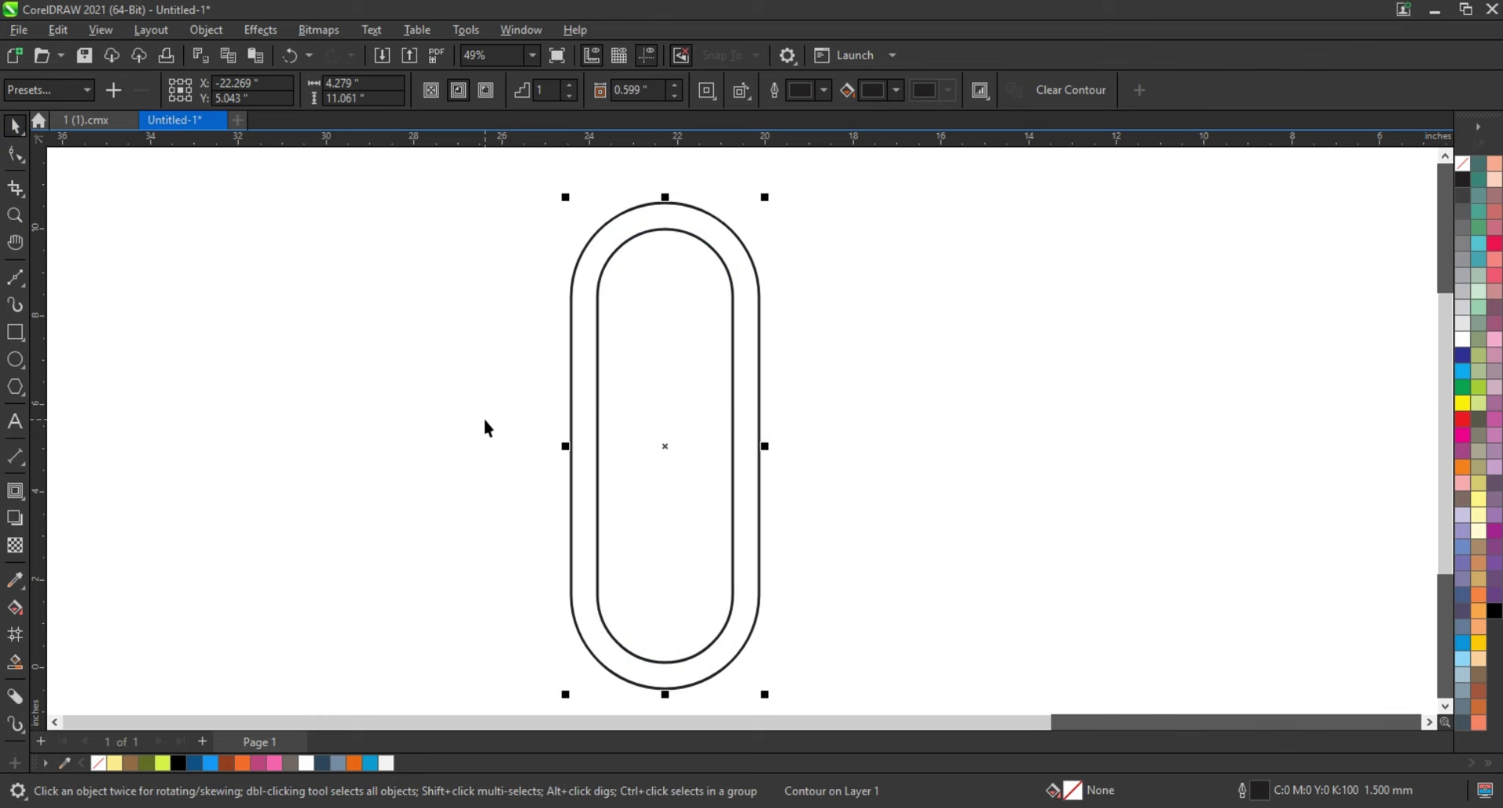
Break the contour apart, combine both outlines, and add a 0.15" inner contour.
{"action": "left_click", "coordinate": [206, 30]}
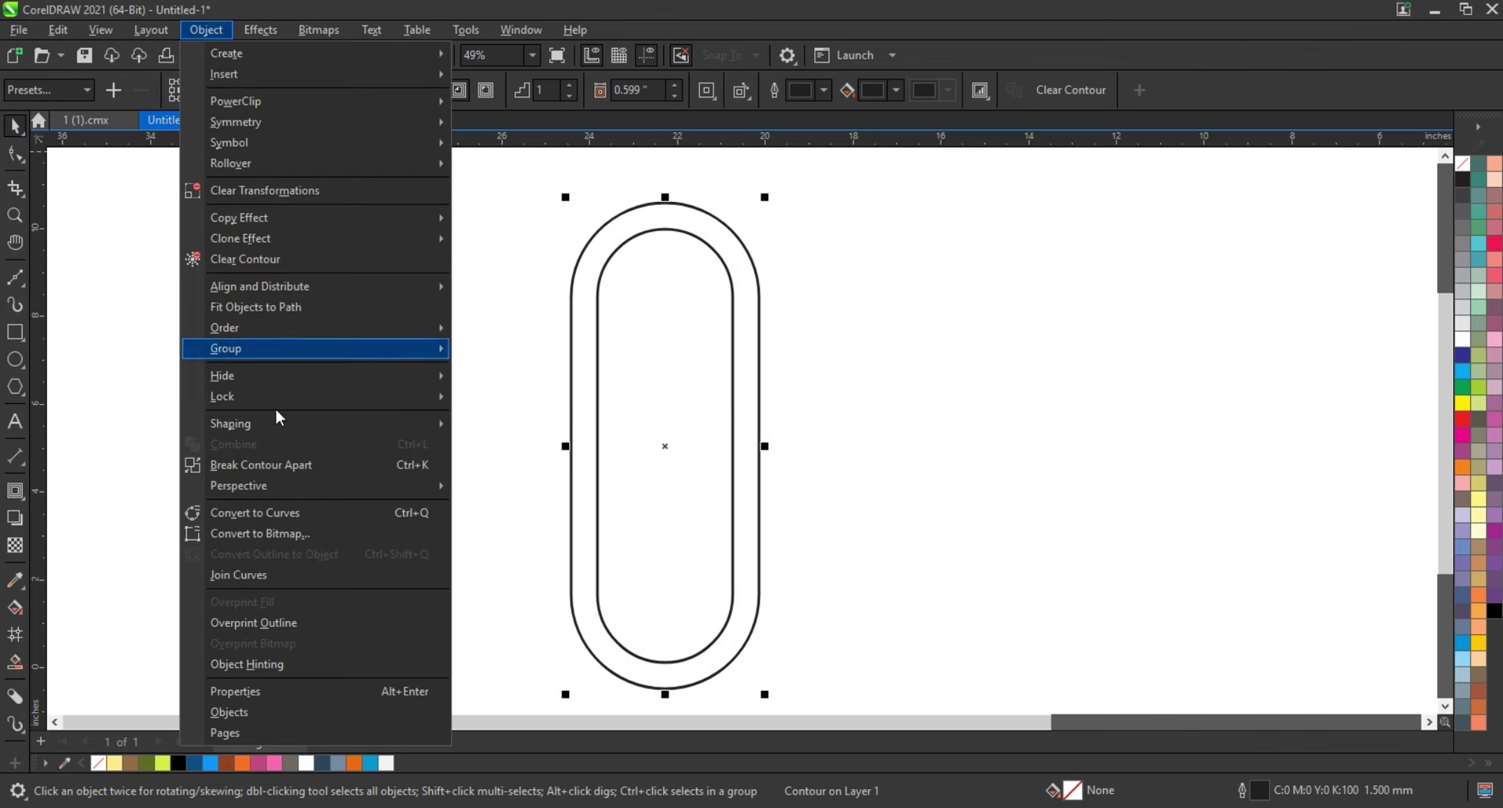
{"action": "left_click", "coordinate": [279, 470]}
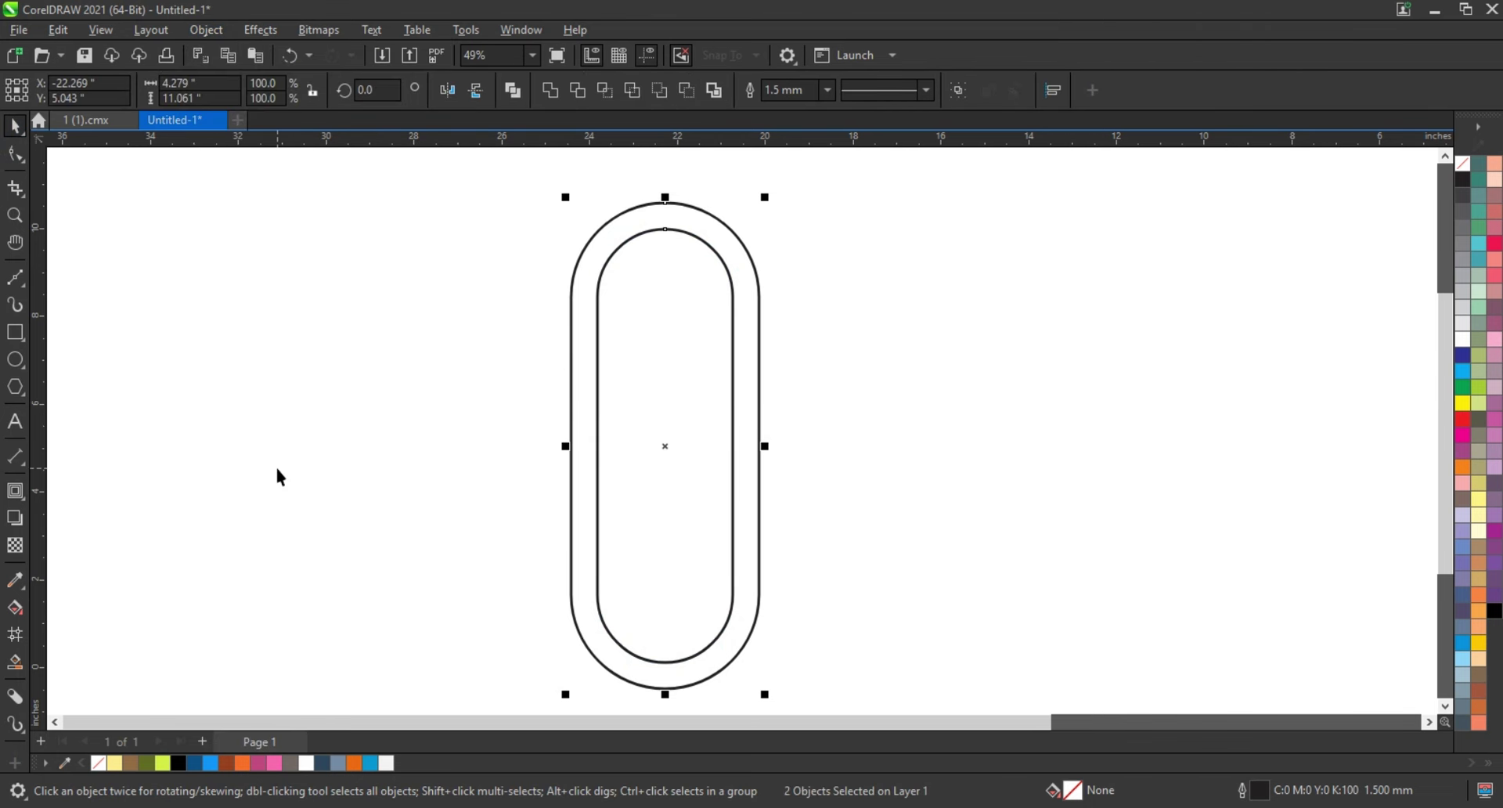
{"action": "left_click", "coordinate": [513, 91]}
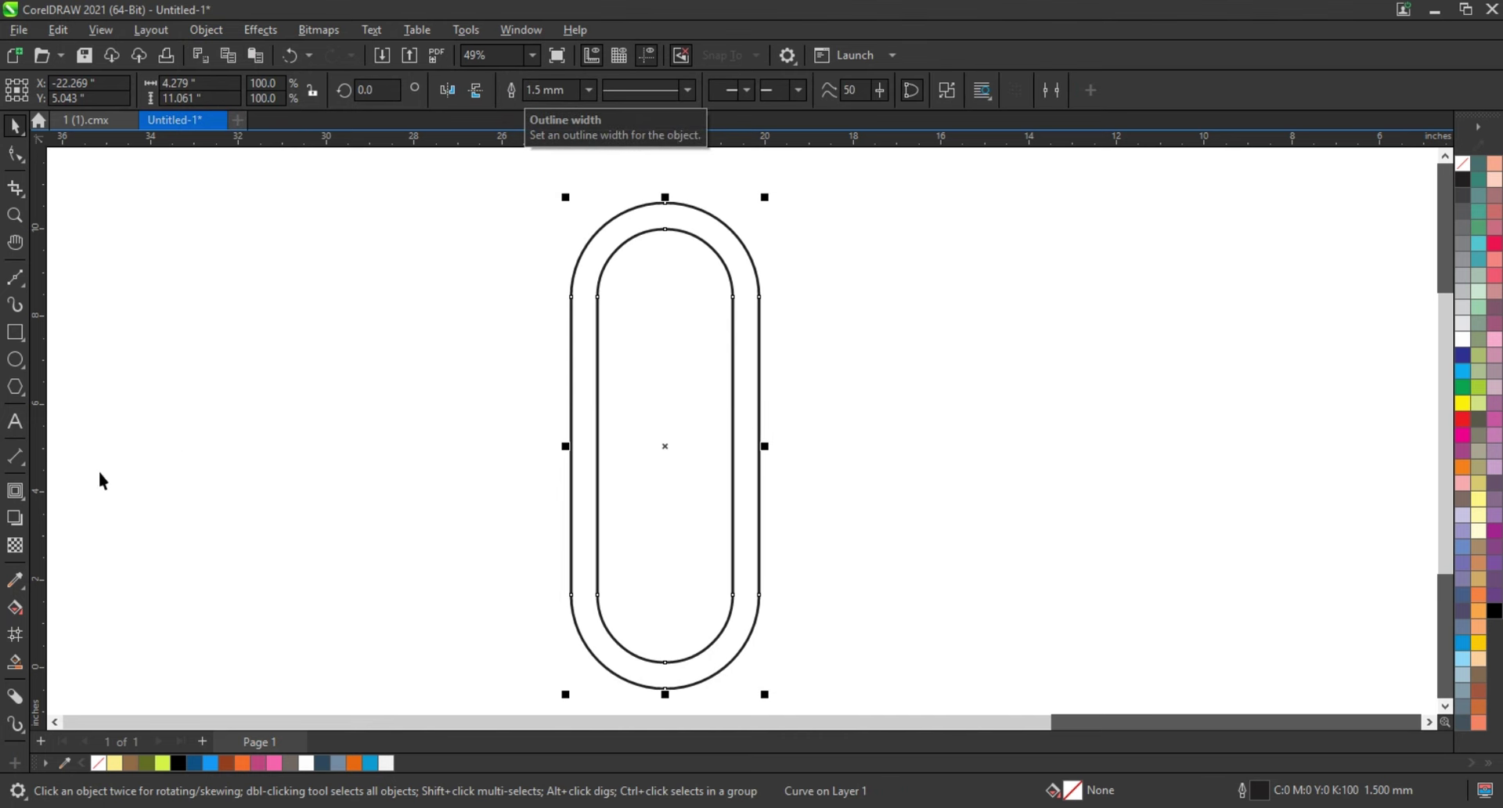
{"action": "left_click", "coordinate": [16, 492]}
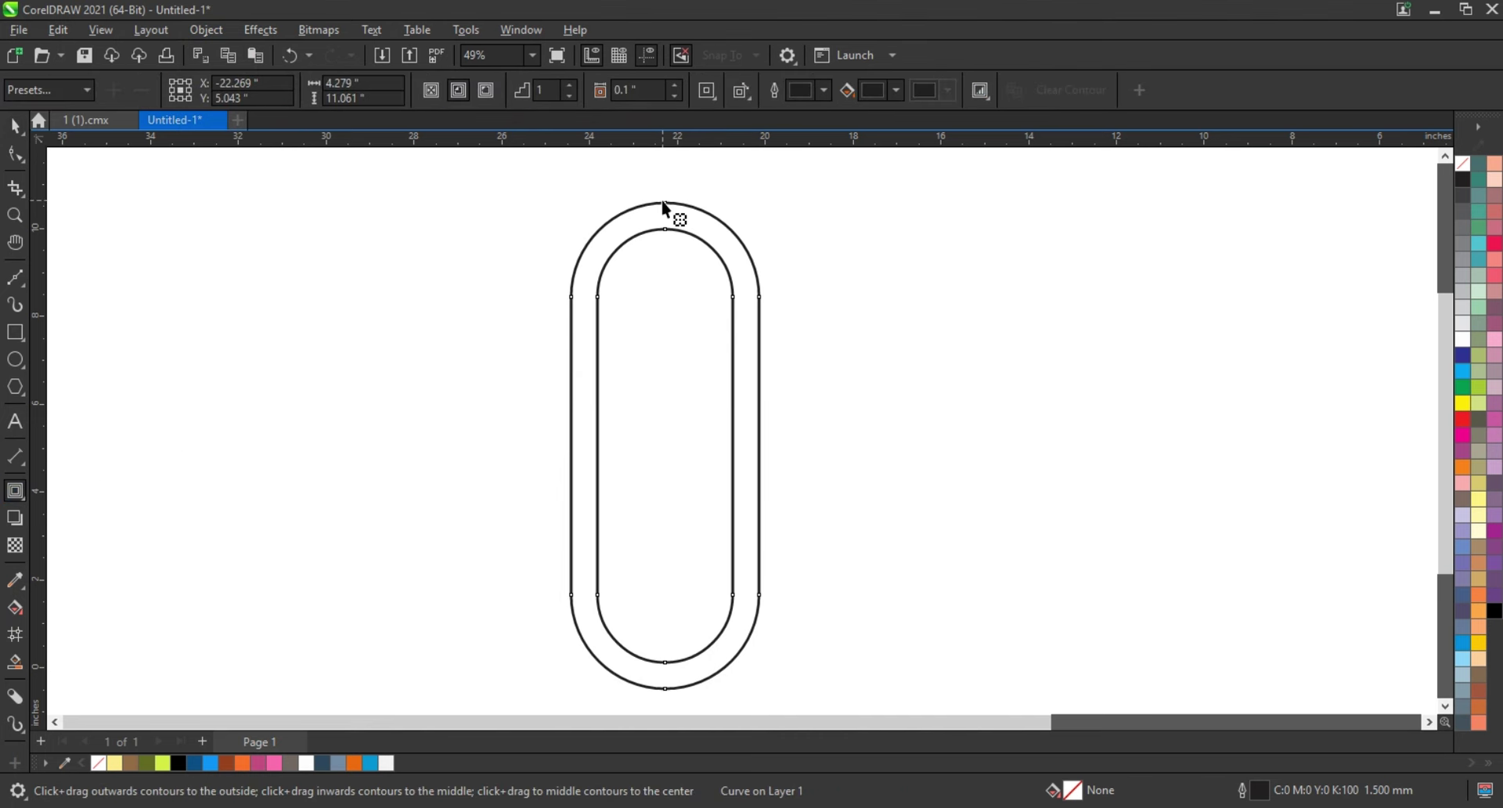
{"action": "left_click_drag", "start_coordinate": [661, 202], "coordinate": [669, 217]}
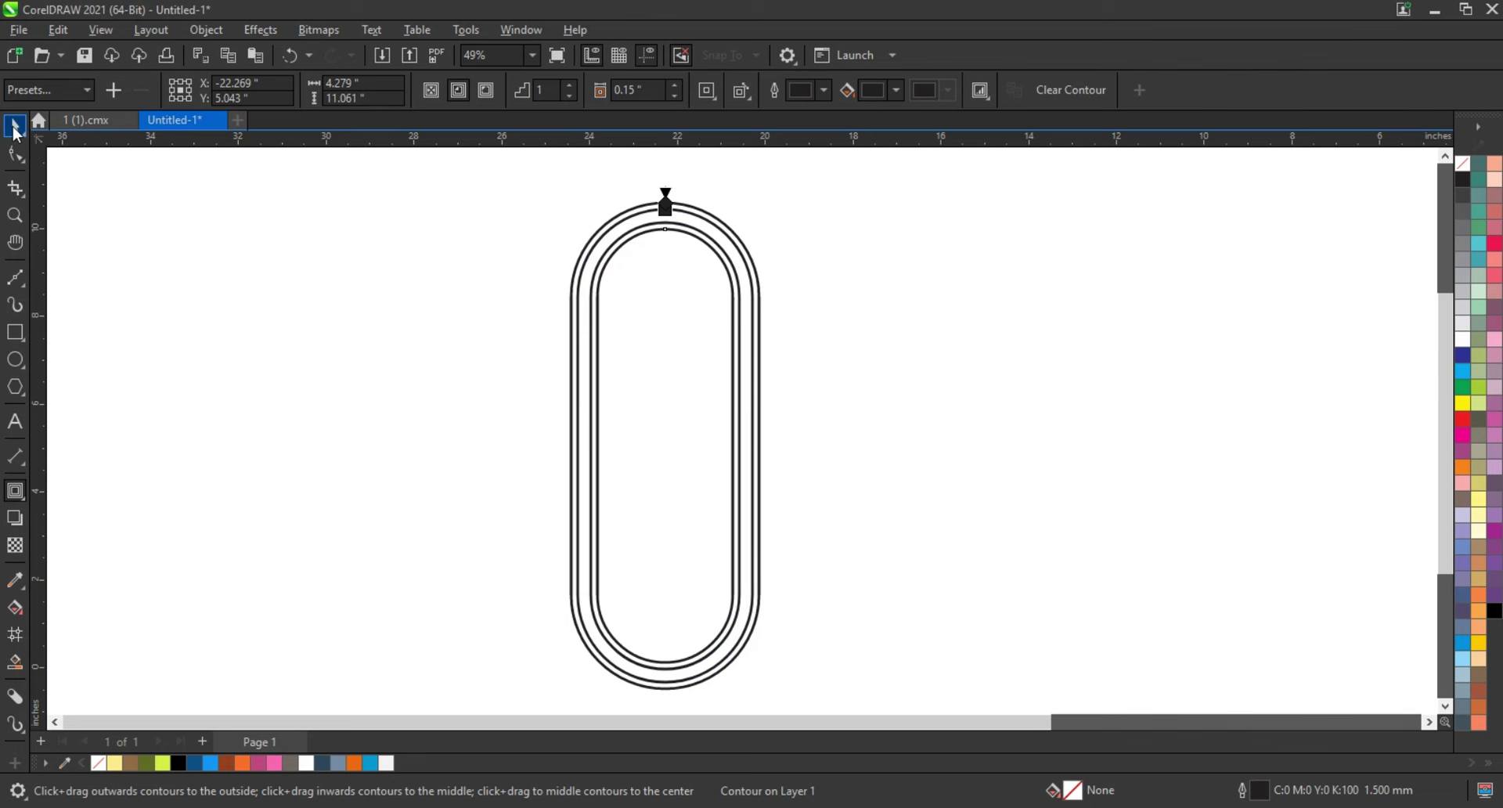
Break the new contour apart and fill the band light yellow and the outer curve brown.
{"action": "left_click", "coordinate": [205, 30]}
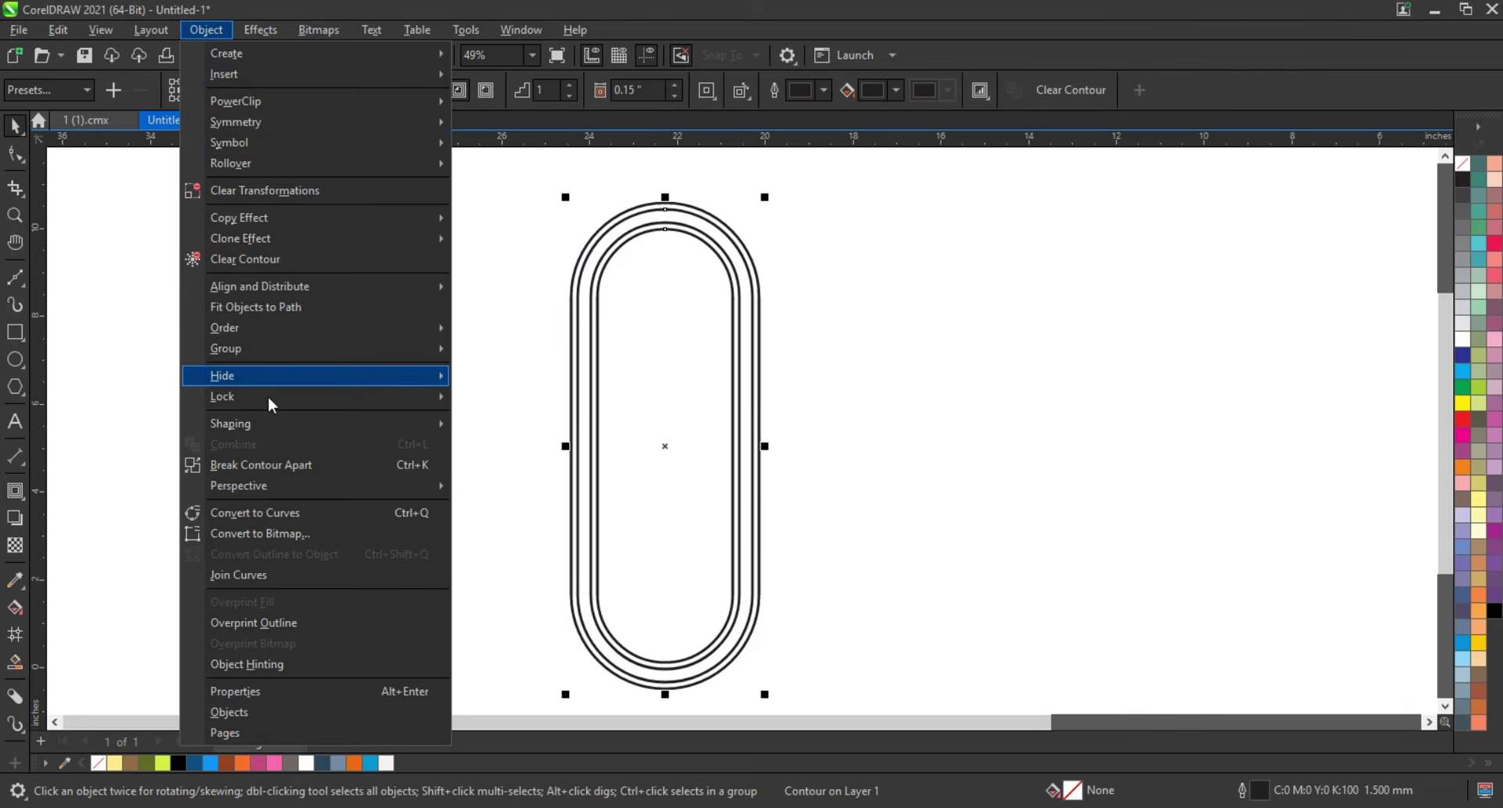
{"action": "left_click", "coordinate": [280, 465]}
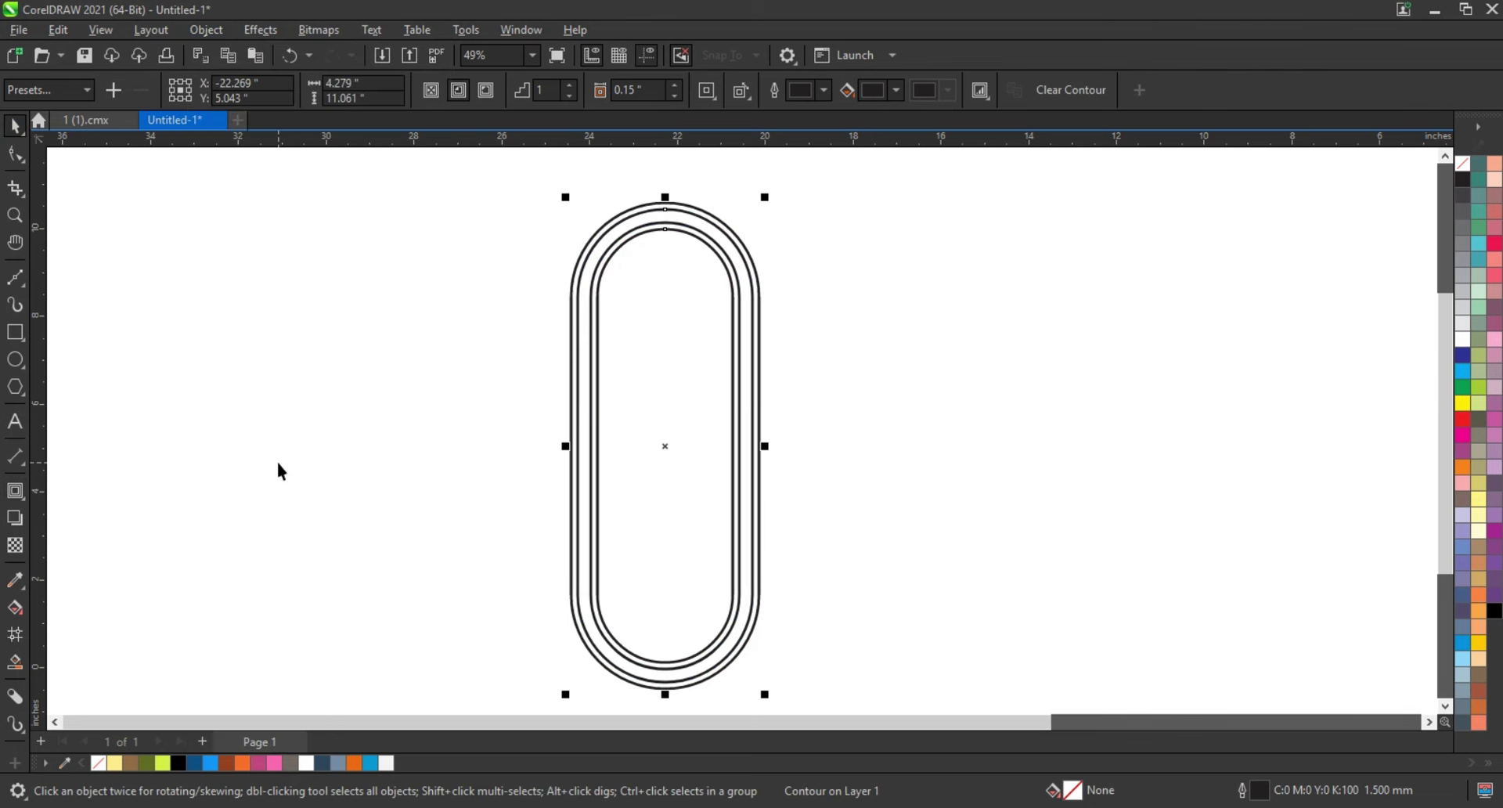
{"action": "left_click", "coordinate": [757, 293]}
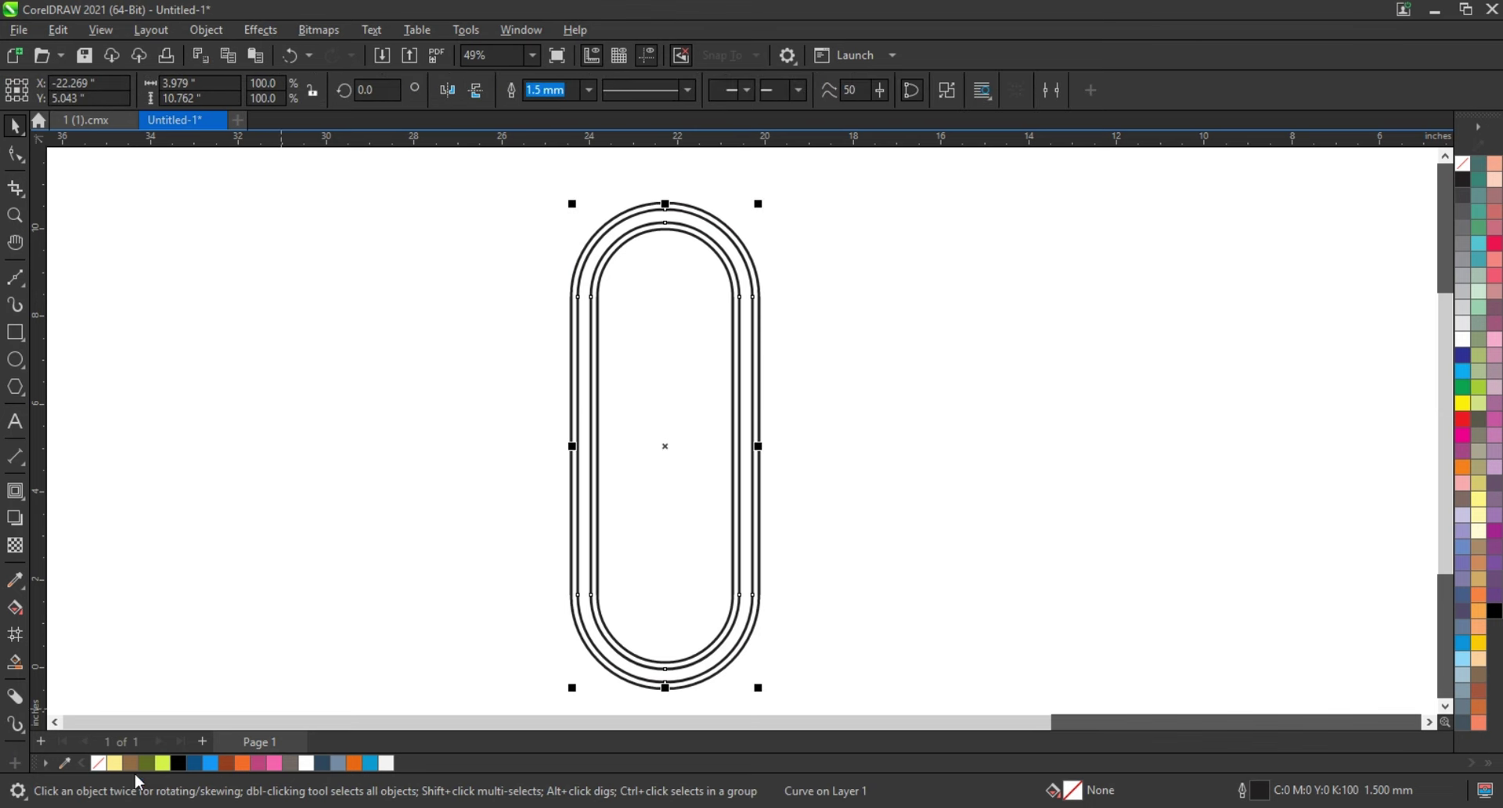
{"action": "left_click", "coordinate": [121, 763]}
{"action": "left_click", "coordinate": [758, 287]}
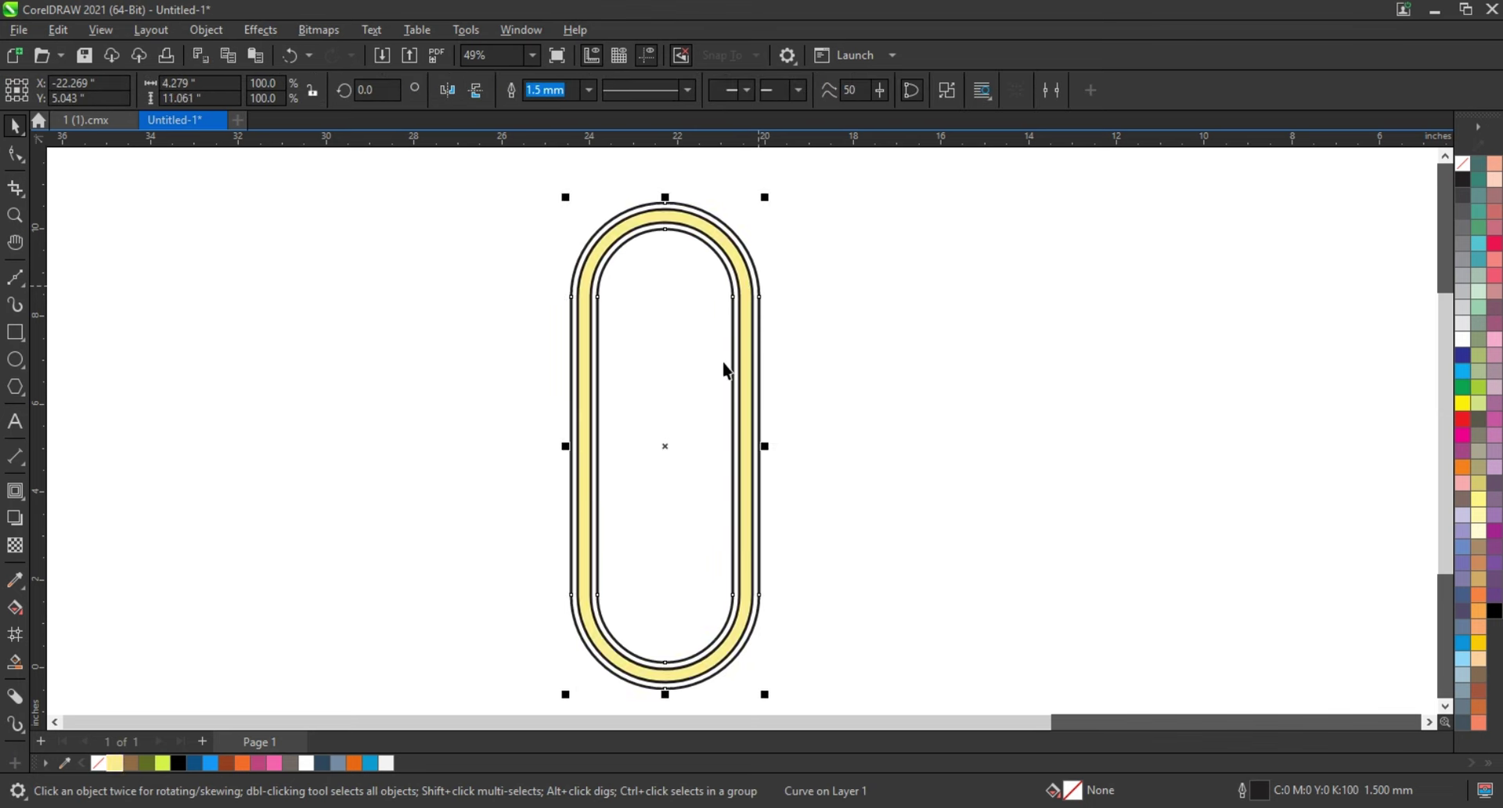
{"action": "left_click", "coordinate": [130, 763]}
{"action": "left_click", "coordinate": [201, 581]}
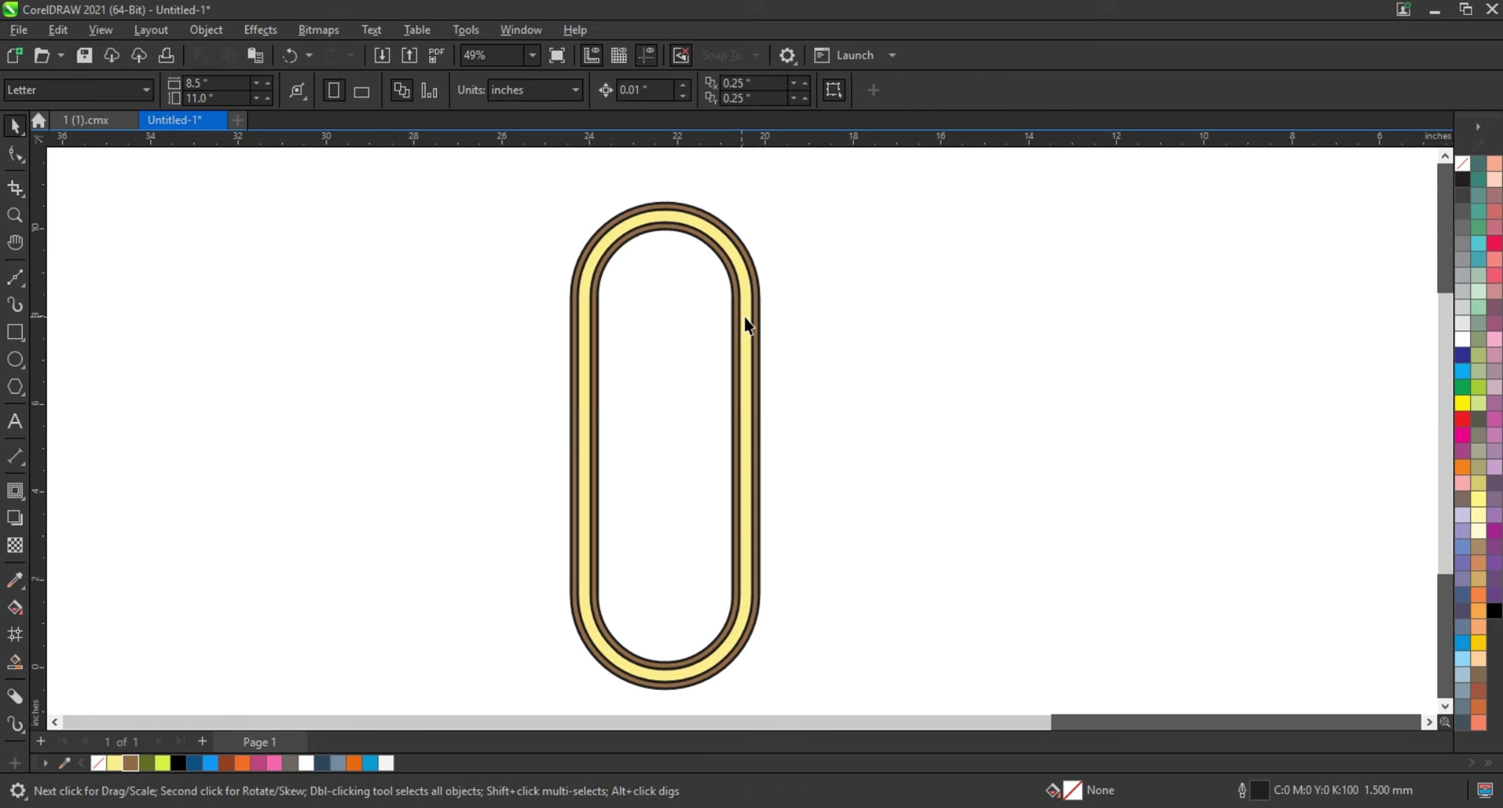
Remove the black outlines from the yellow band and brown curve.
{"action": "left_click", "coordinate": [748, 324]}
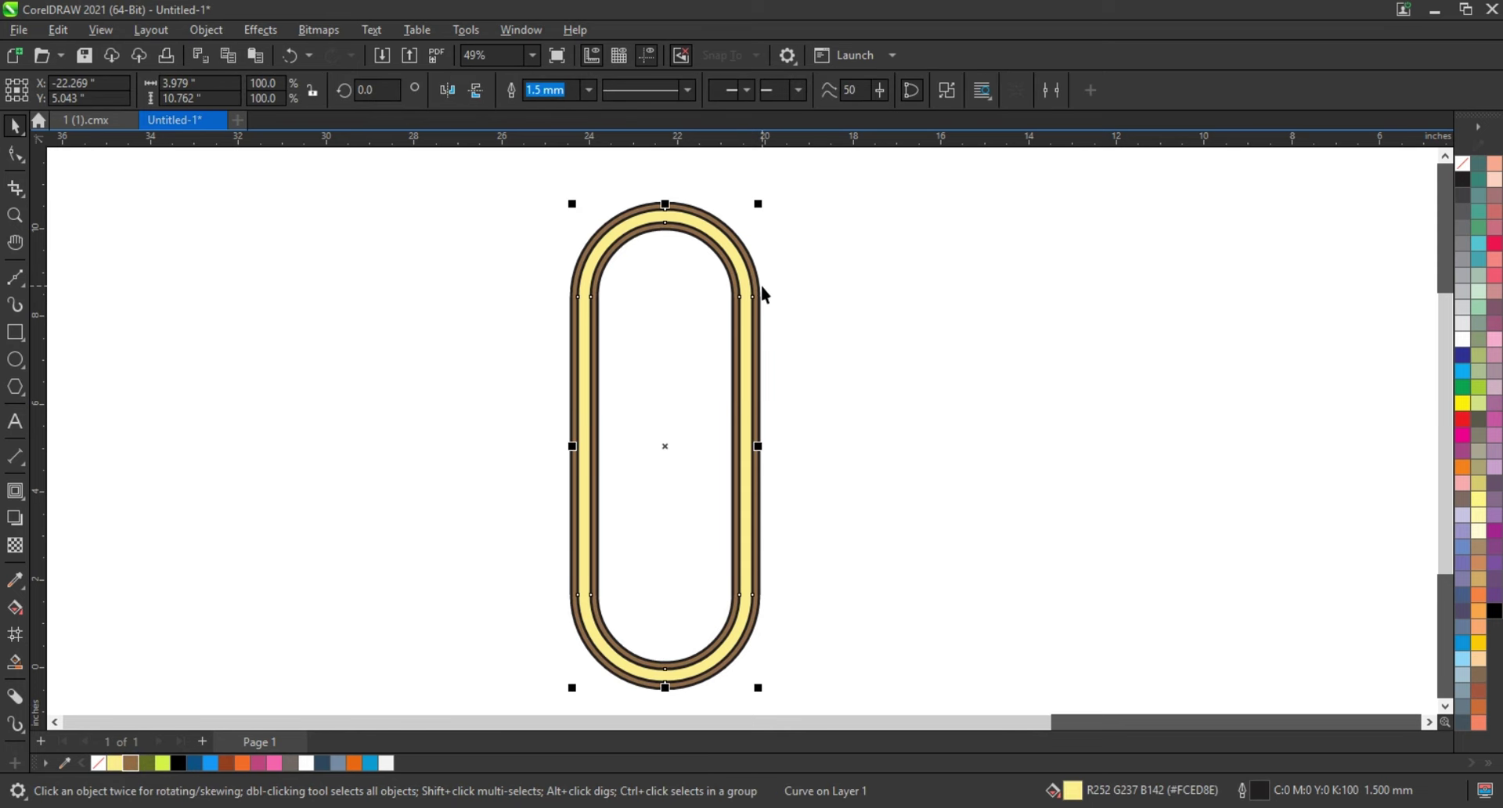
{"action": "left_click", "coordinate": [761, 286], "text": "shift"}
{"action": "right_click", "coordinate": [1462, 163]}
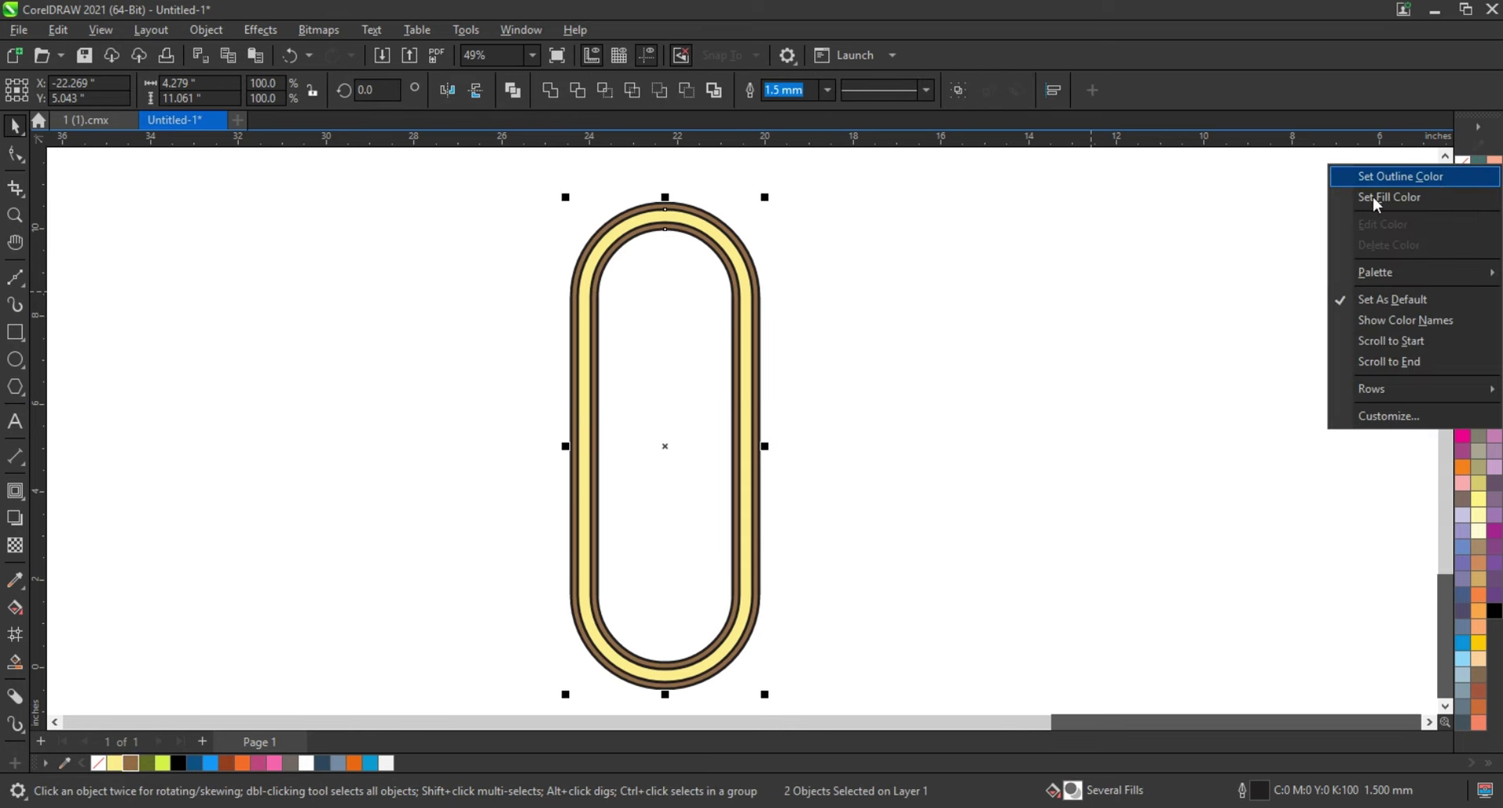
{"action": "left_click", "coordinate": [1401, 174]}
{"action": "left_click", "coordinate": [935, 308]}
{"action": "left_click", "coordinate": [672, 225]}
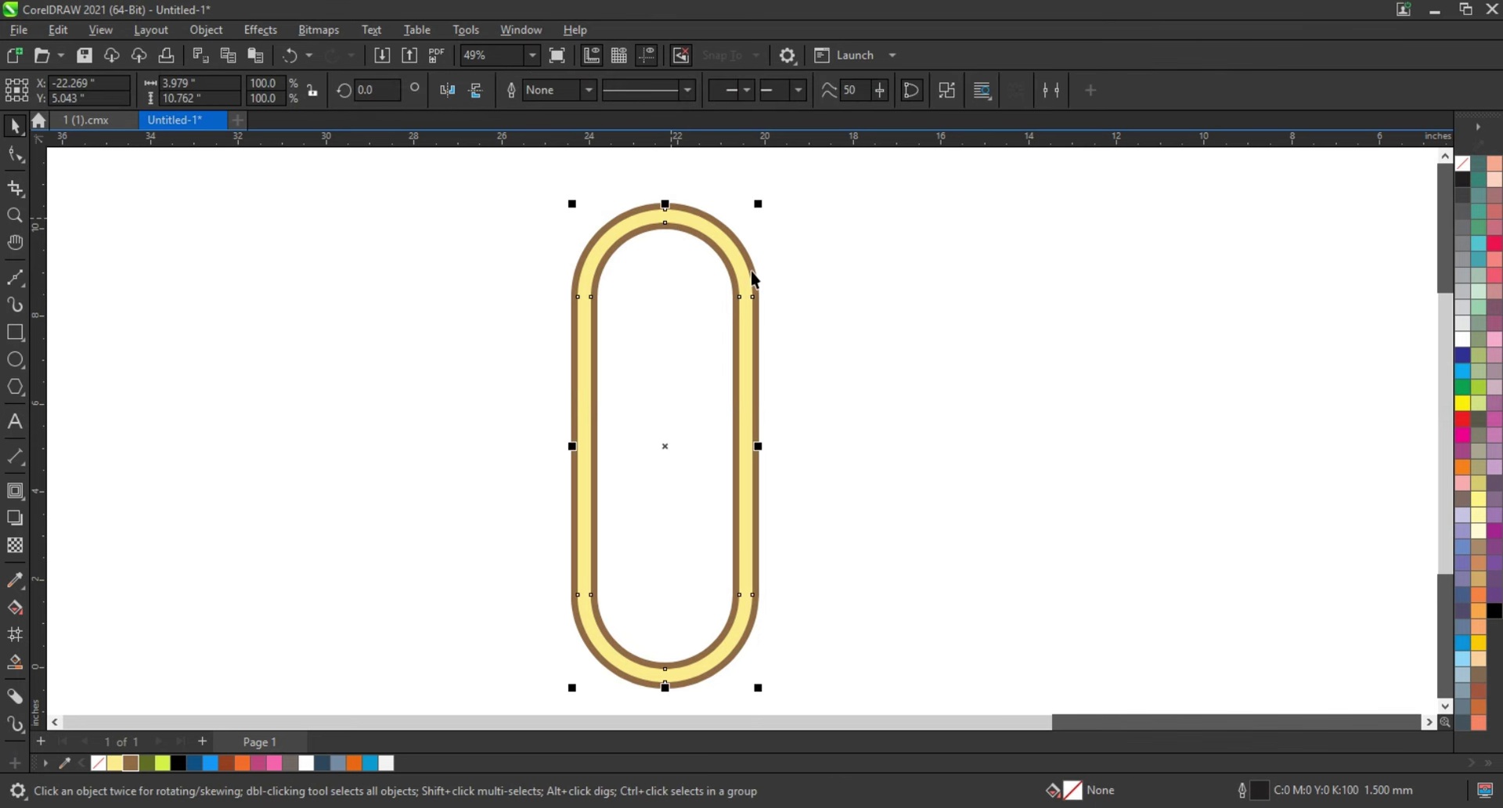
{"action": "left_click", "coordinate": [319, 30]}
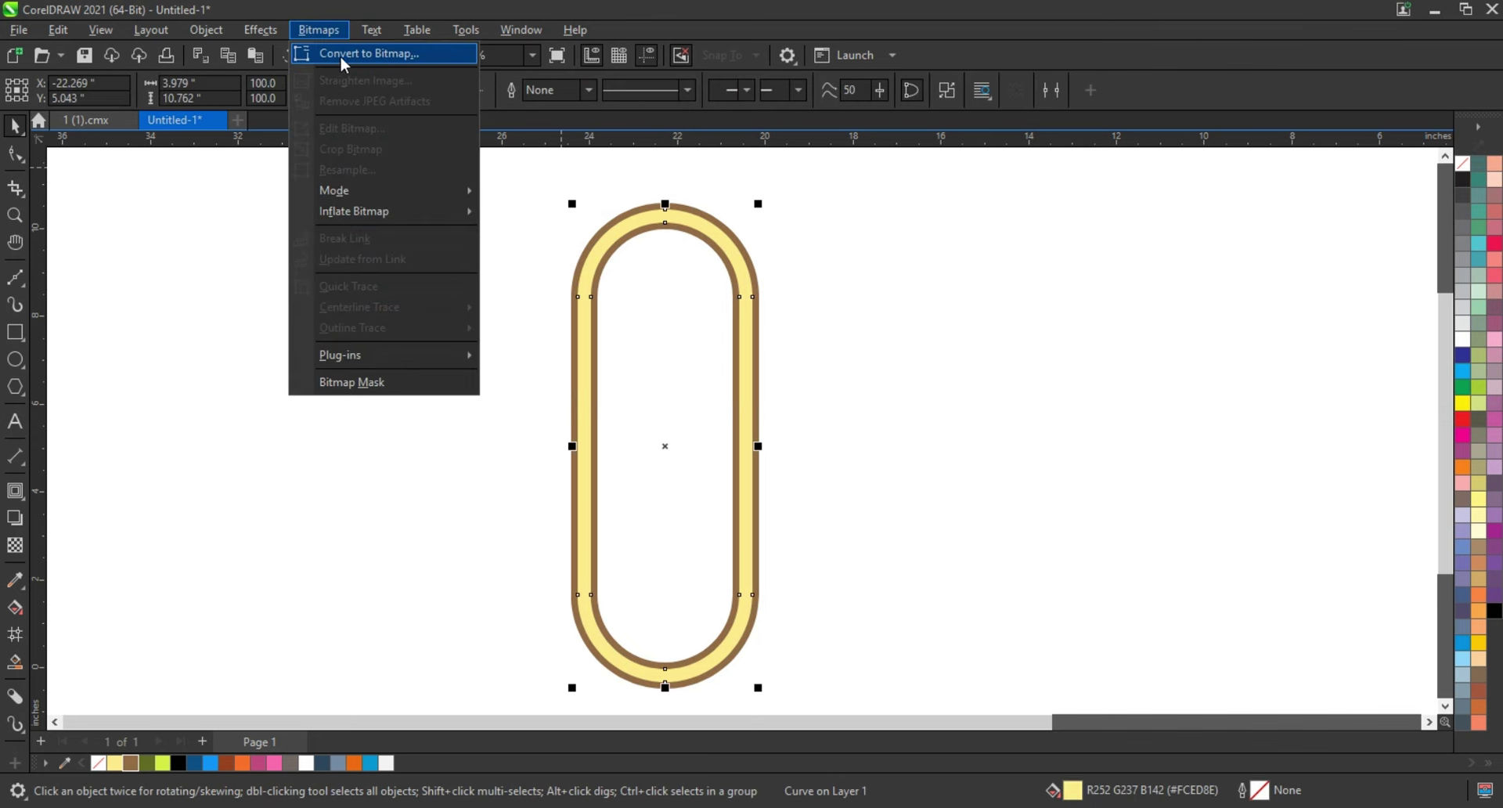
Convert the ring into a 300 dpi bitmap.
{"action": "left_click", "coordinate": [343, 55]}
{"action": "left_click_drag", "start_coordinate": [755, 288], "coordinate": [1009, 288]}
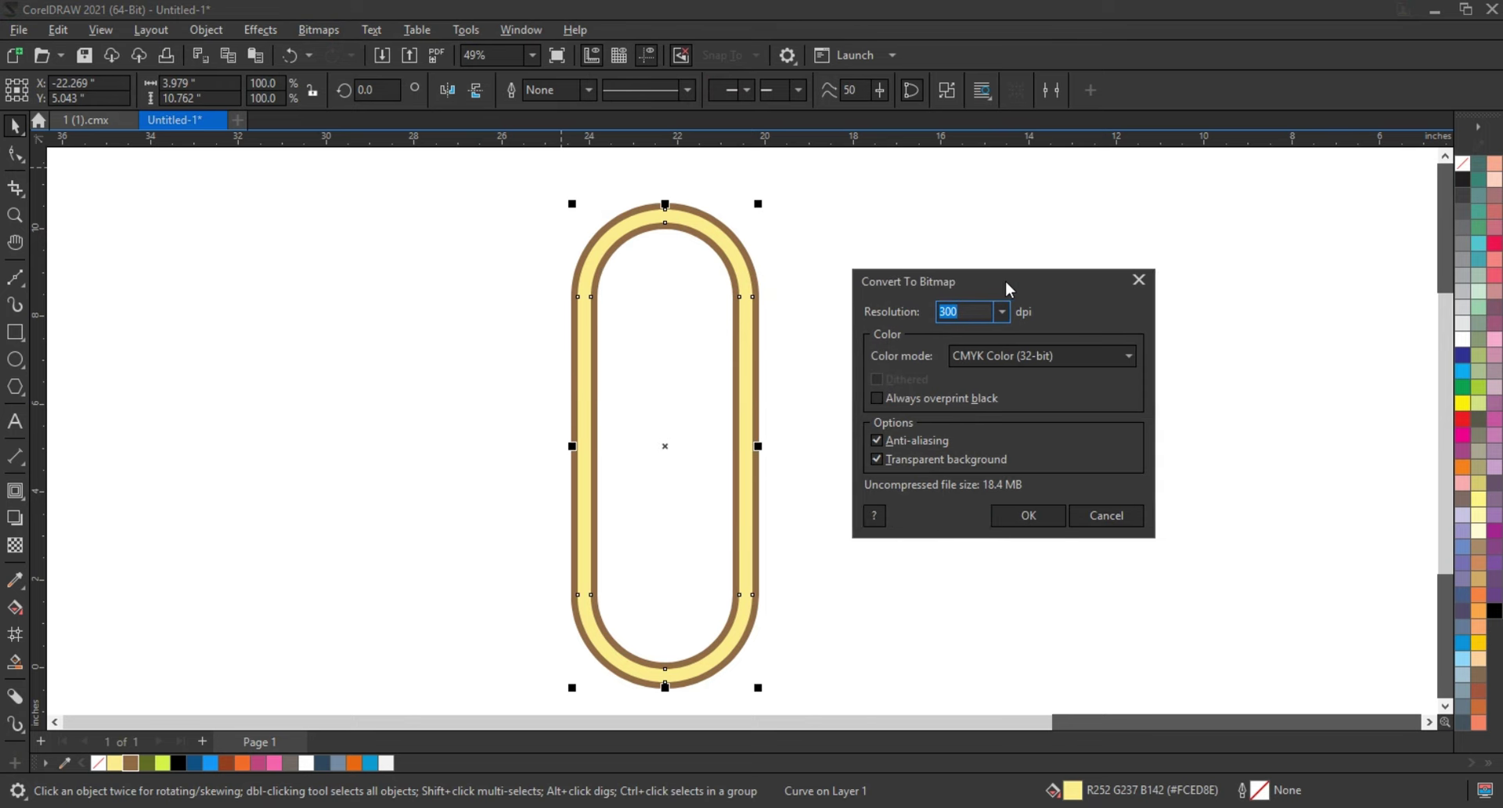
{"action": "left_click", "coordinate": [1027, 515]}
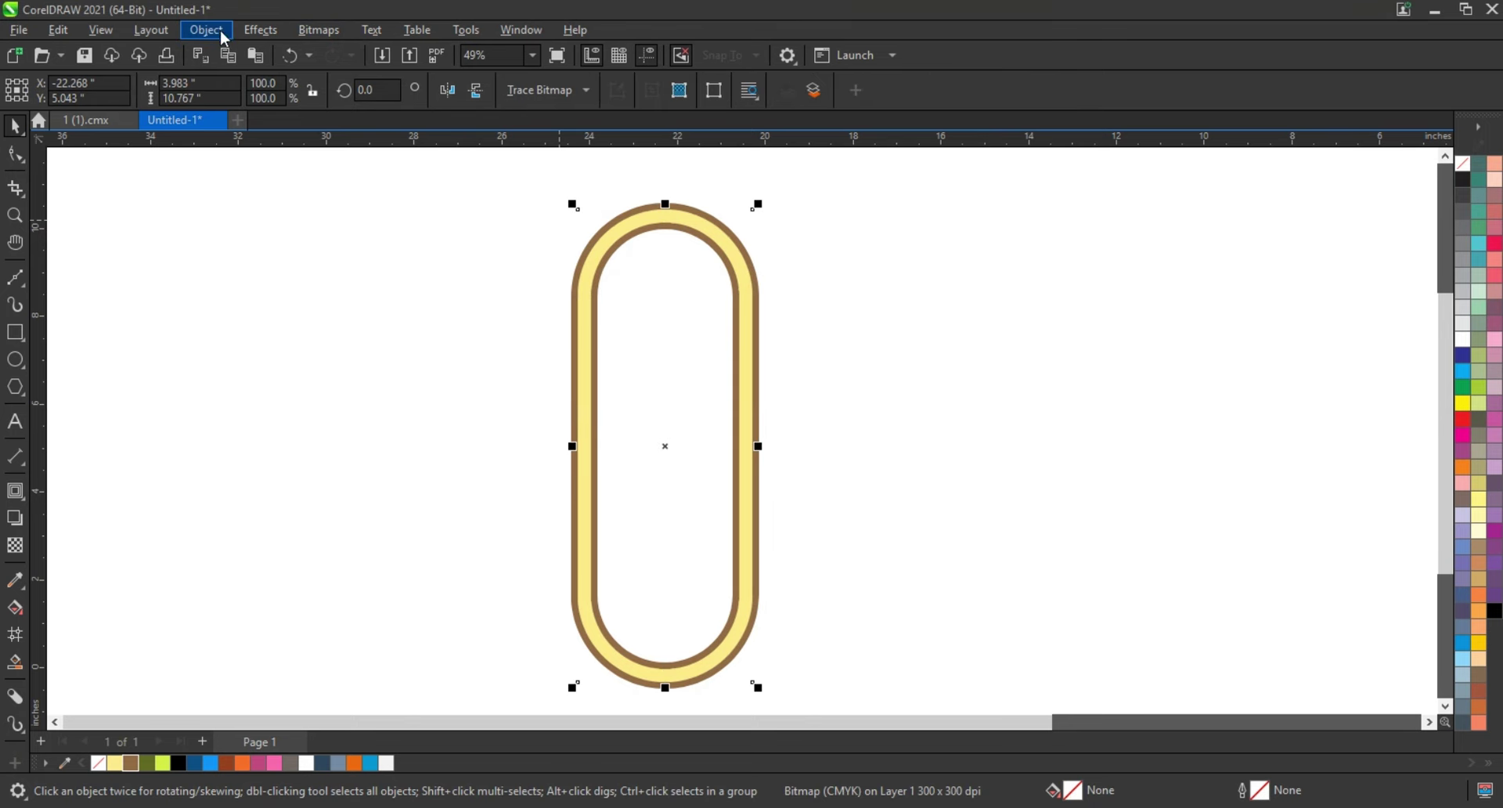
Apply a Gaussian blur with a 13.9-pixel radius to the ring.
{"action": "left_click", "coordinate": [258, 30]}
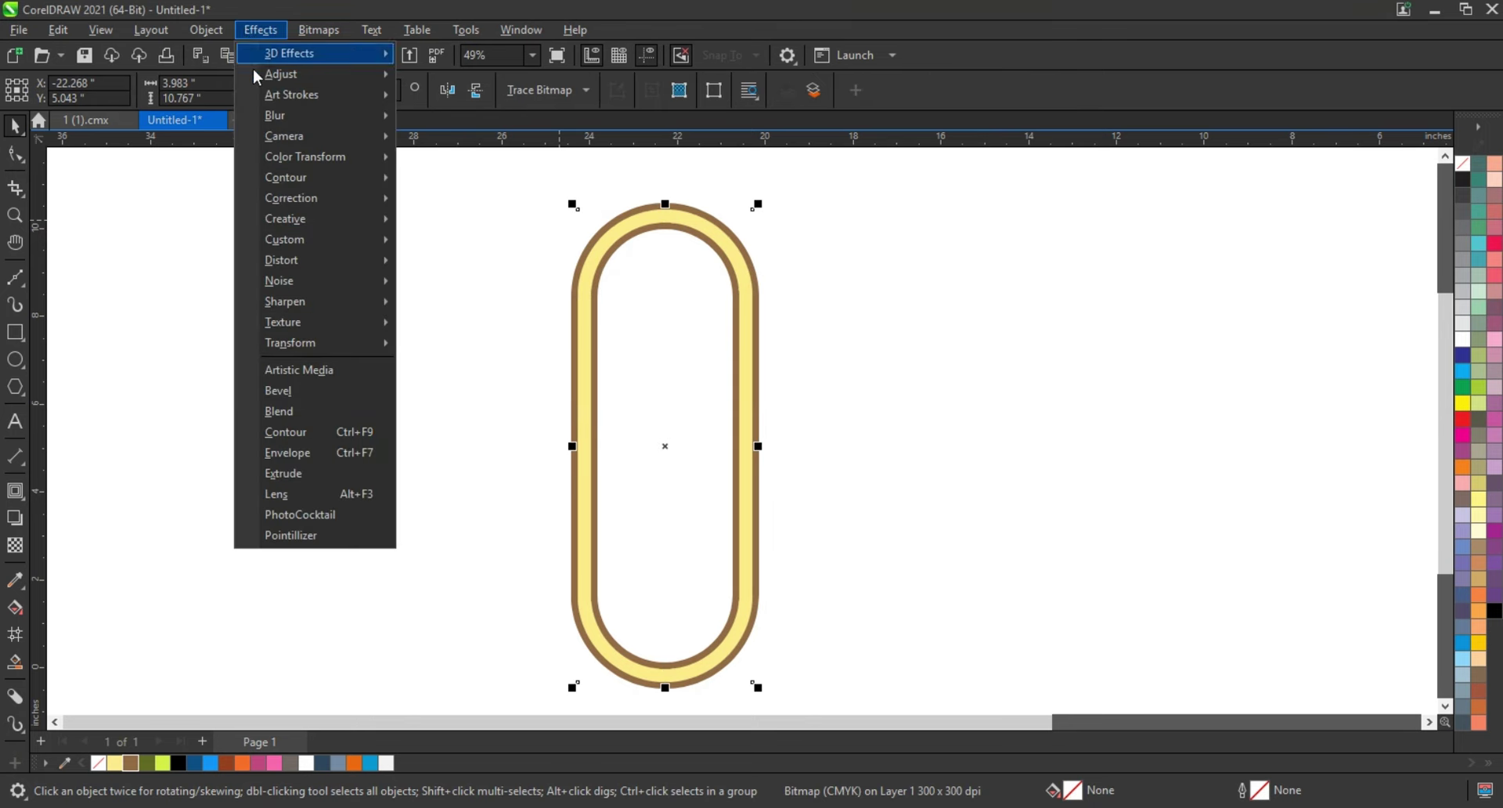
{"action": "left_click", "coordinate": [459, 156]}
{"action": "left_click_drag", "start_coordinate": [773, 339], "coordinate": [994, 335]}
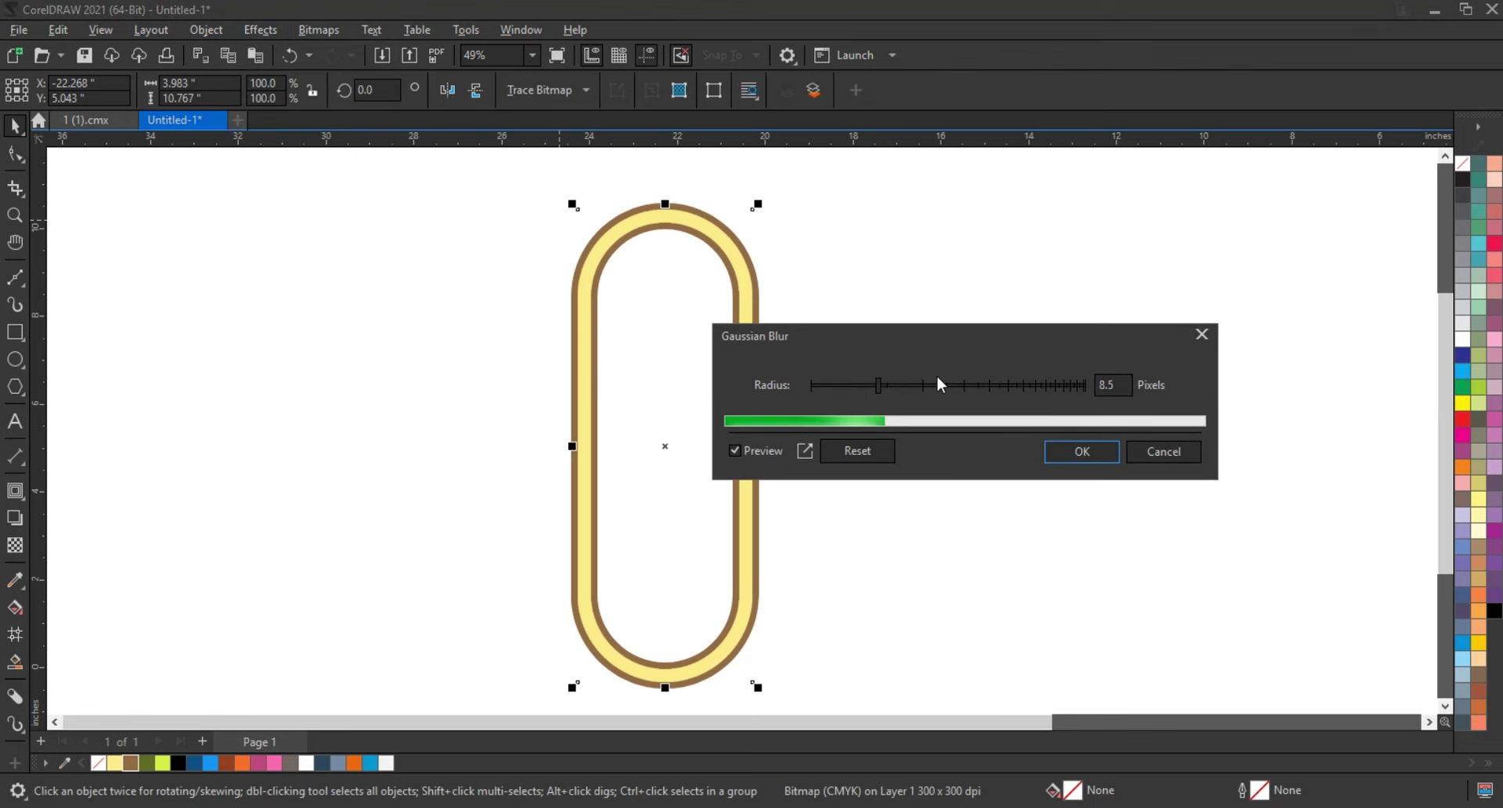
{"action": "left_click", "coordinate": [903, 385]}
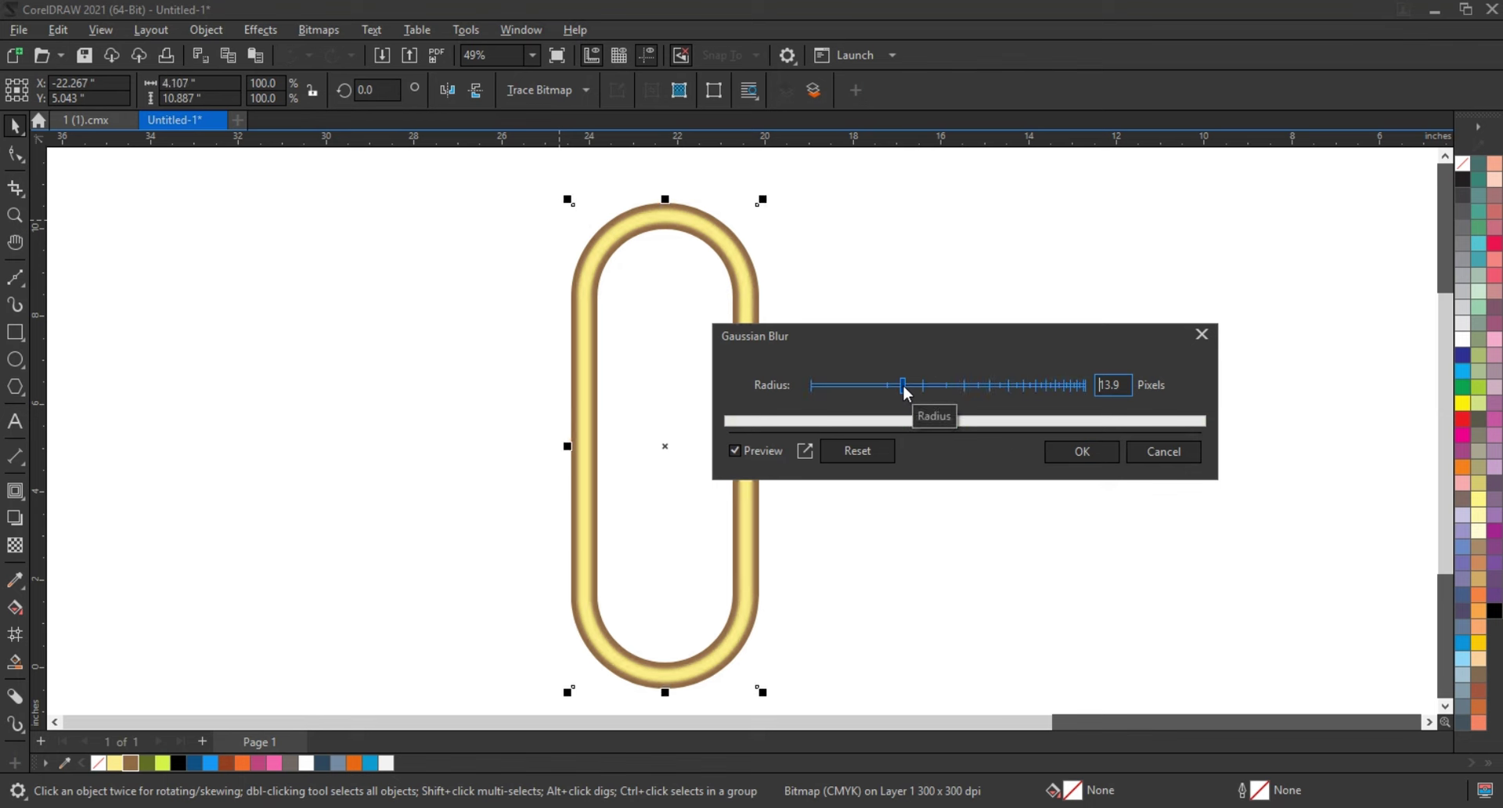
{"action": "left_click", "coordinate": [1079, 454]}
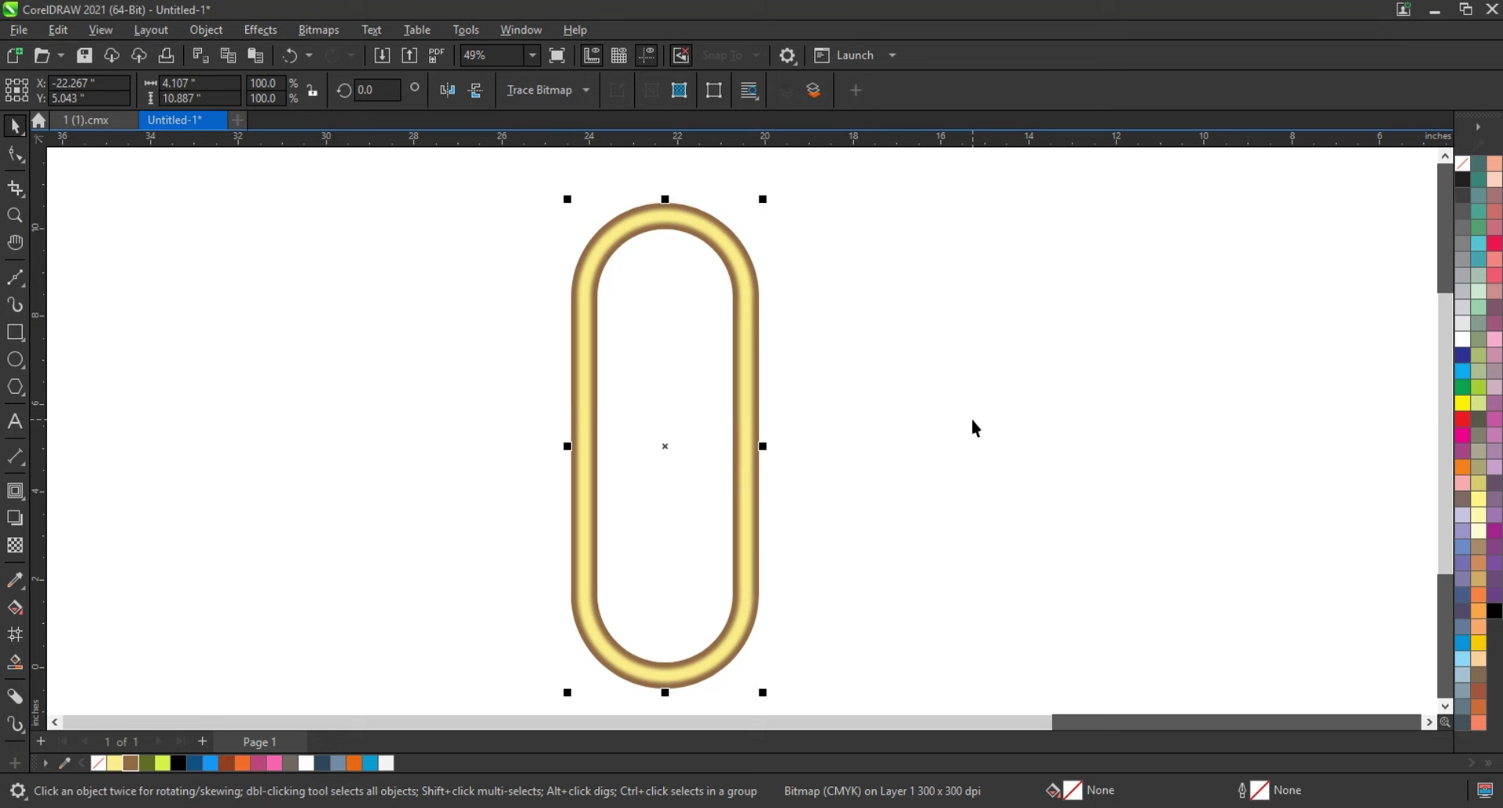
{"action": "left_click", "coordinate": [984, 385]}
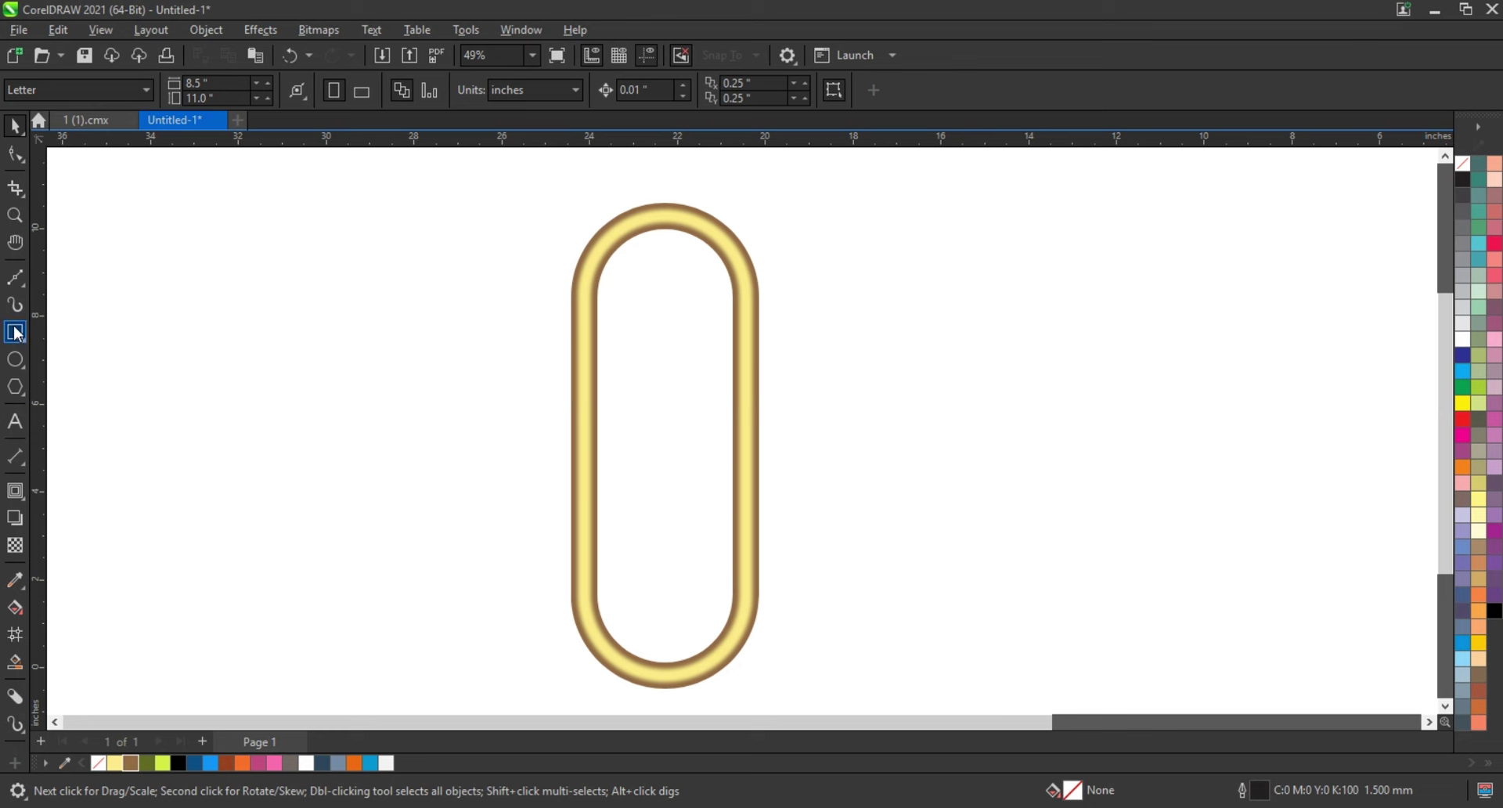
Zoom in and draw a wide rectangle across the ring's right side.
{"action": "left_click", "coordinate": [14, 216]}
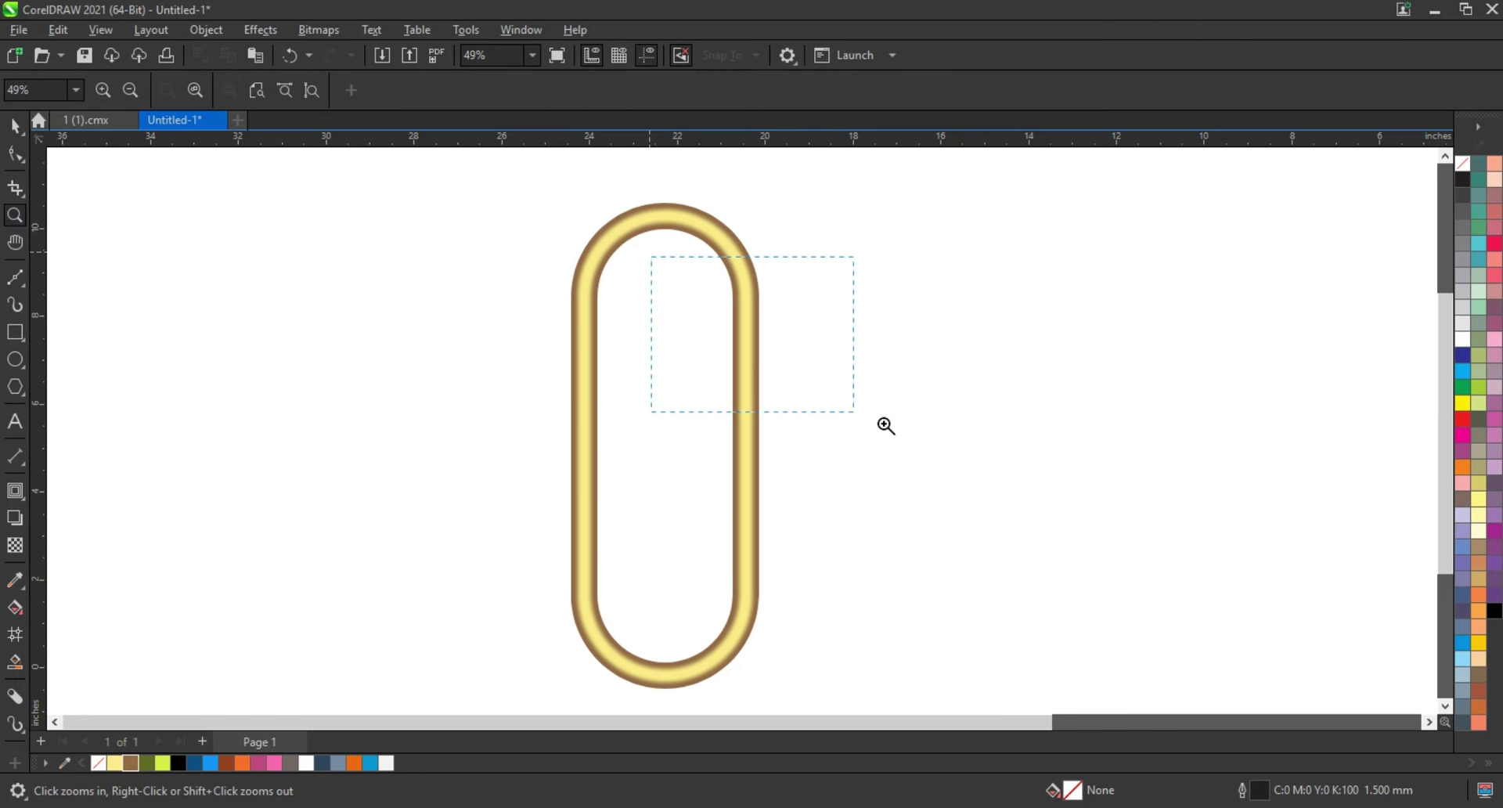
{"action": "left_click_drag", "start_coordinate": [885, 425], "coordinate": [885, 425]}
{"action": "left_click", "coordinate": [15, 338]}
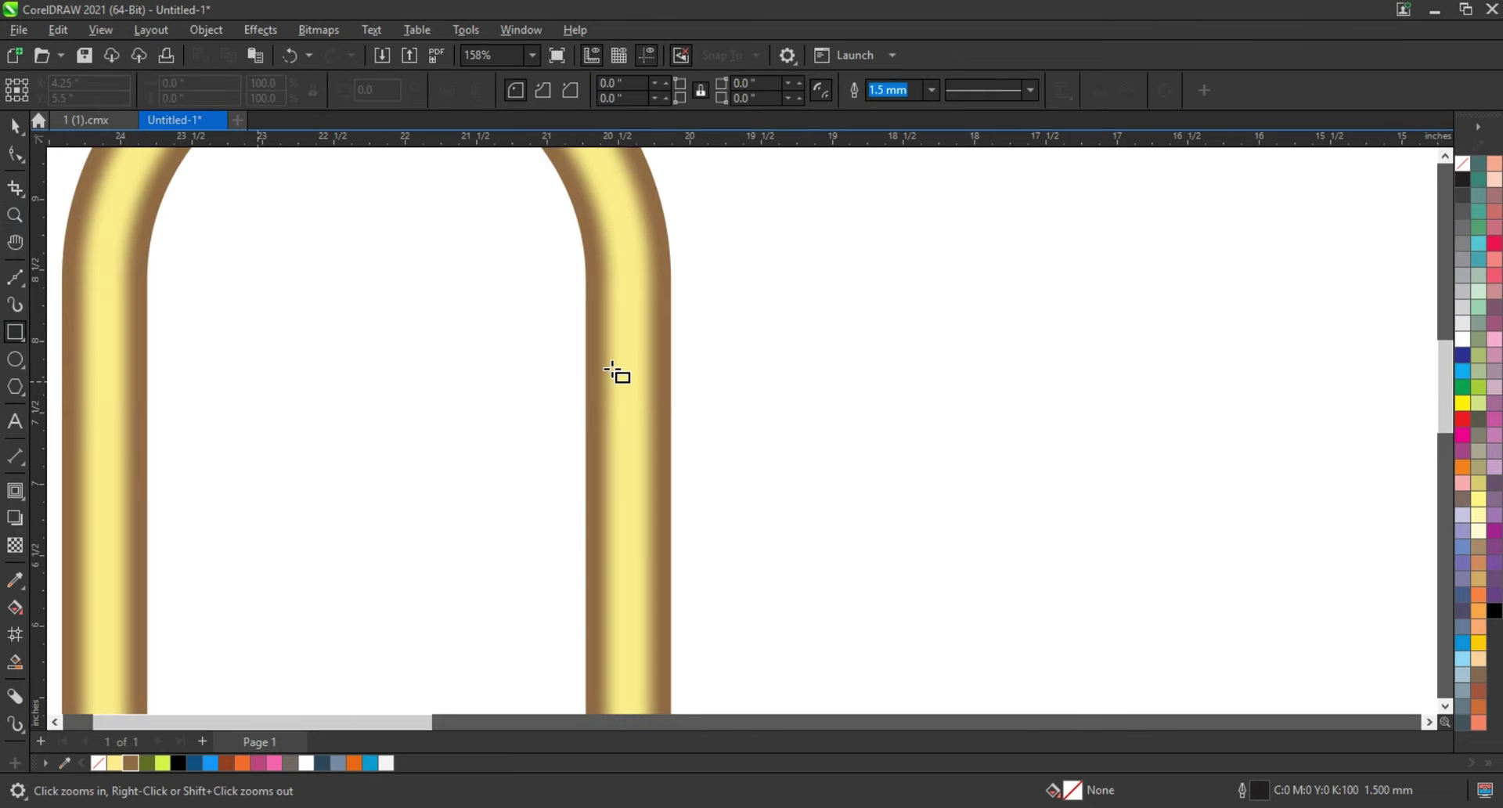
{"action": "mouse_move", "coordinate": [574, 310]}
{"action": "left_mouse_down"}
{"action": "mouse_move", "coordinate": [681, 584]}
{"action": "mouse_move", "coordinate": [1423, 560]}
{"action": "mouse_move", "coordinate": [1402, 560]}
{"action": "left_mouse_up"}
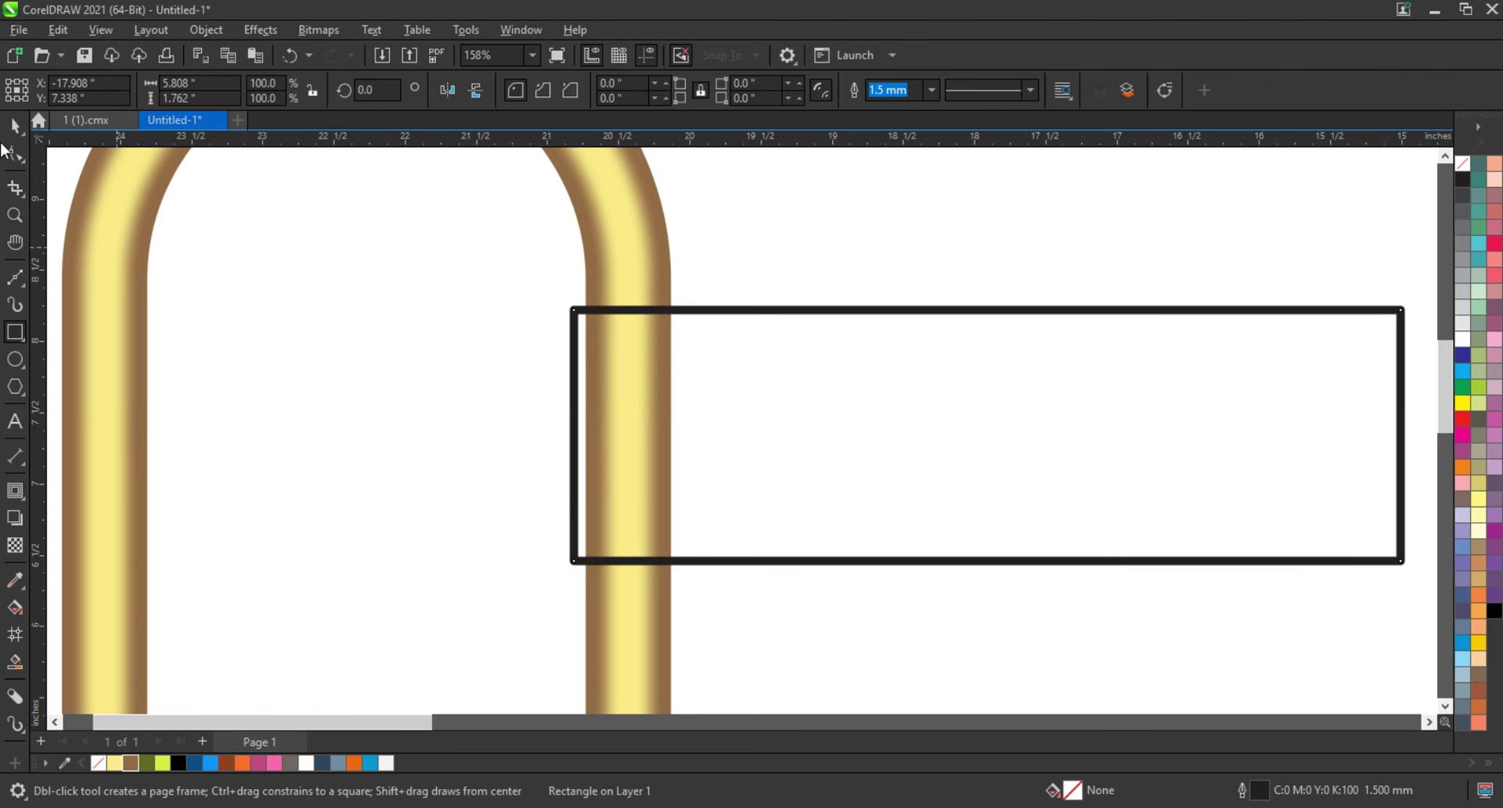
Give the rectangle a 0.75 mm outline and nudge it slightly left.
{"action": "left_click", "coordinate": [14, 126]}
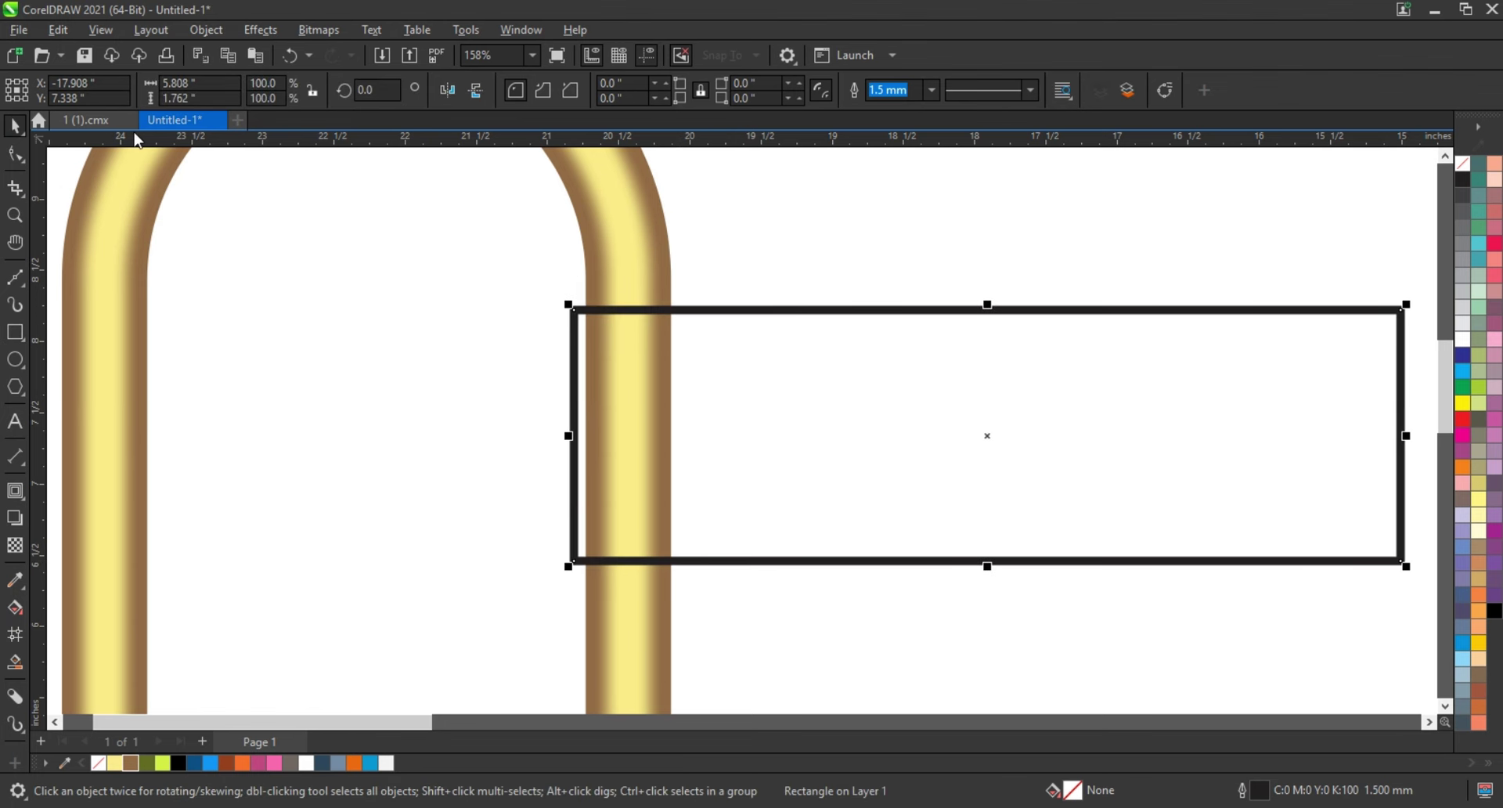
{"action": "left_click", "coordinate": [932, 90]}
{"action": "left_click", "coordinate": [904, 166]}
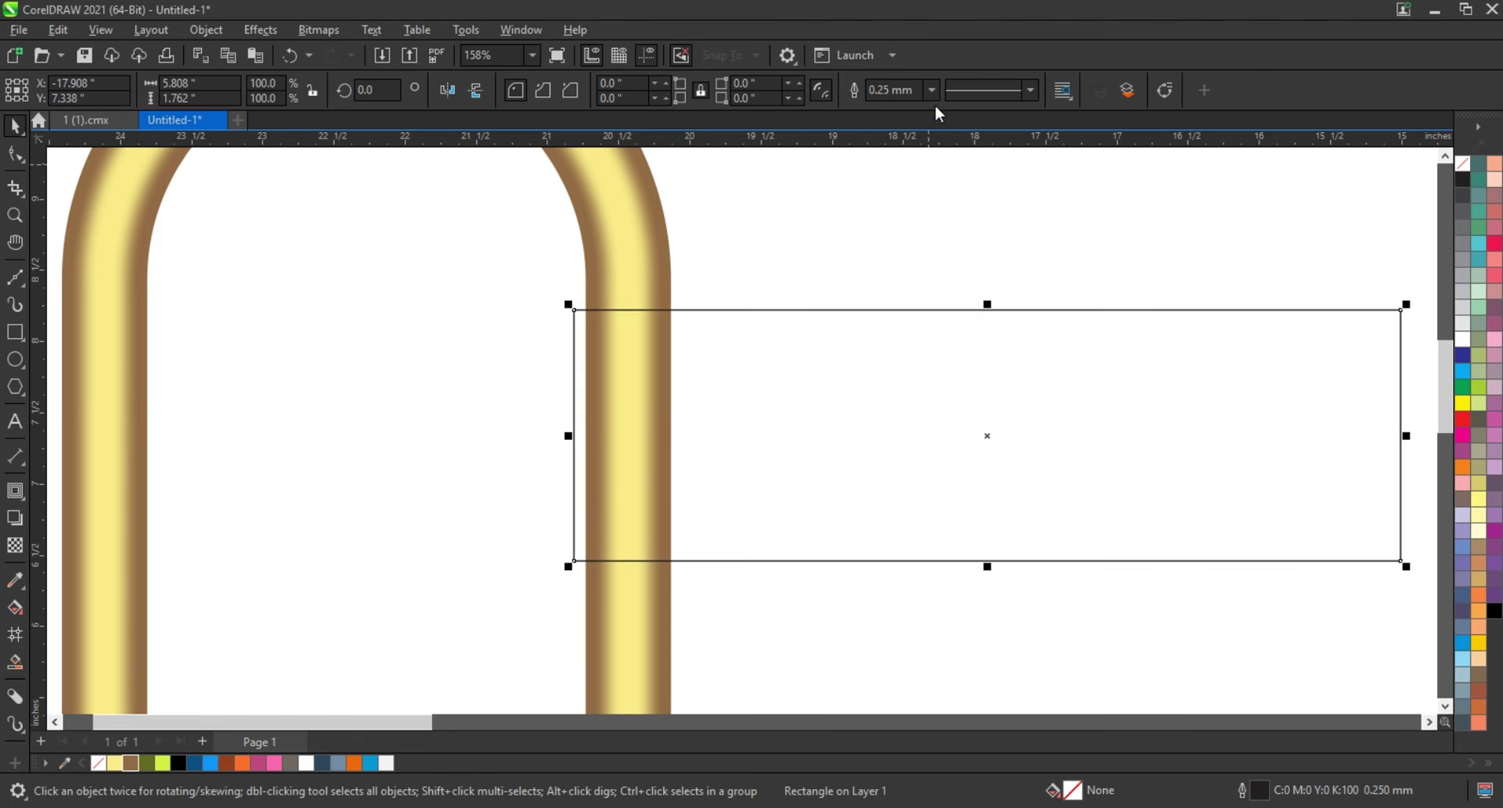
{"action": "left_click", "coordinate": [932, 91]}
{"action": "left_click", "coordinate": [906, 194]}
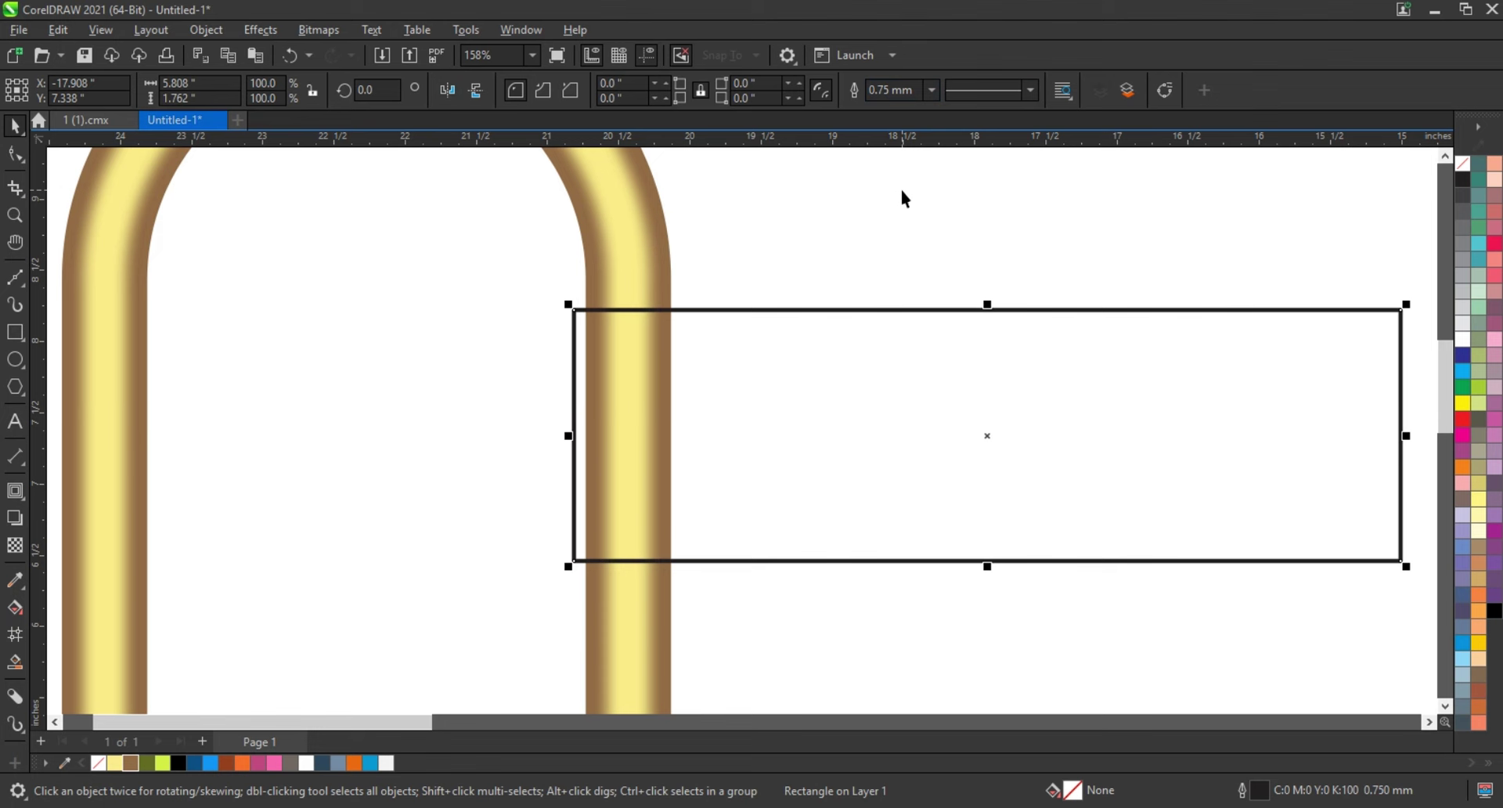
{"action": "key", "text": "Left"}
{"action": "key", "text": "Left"}
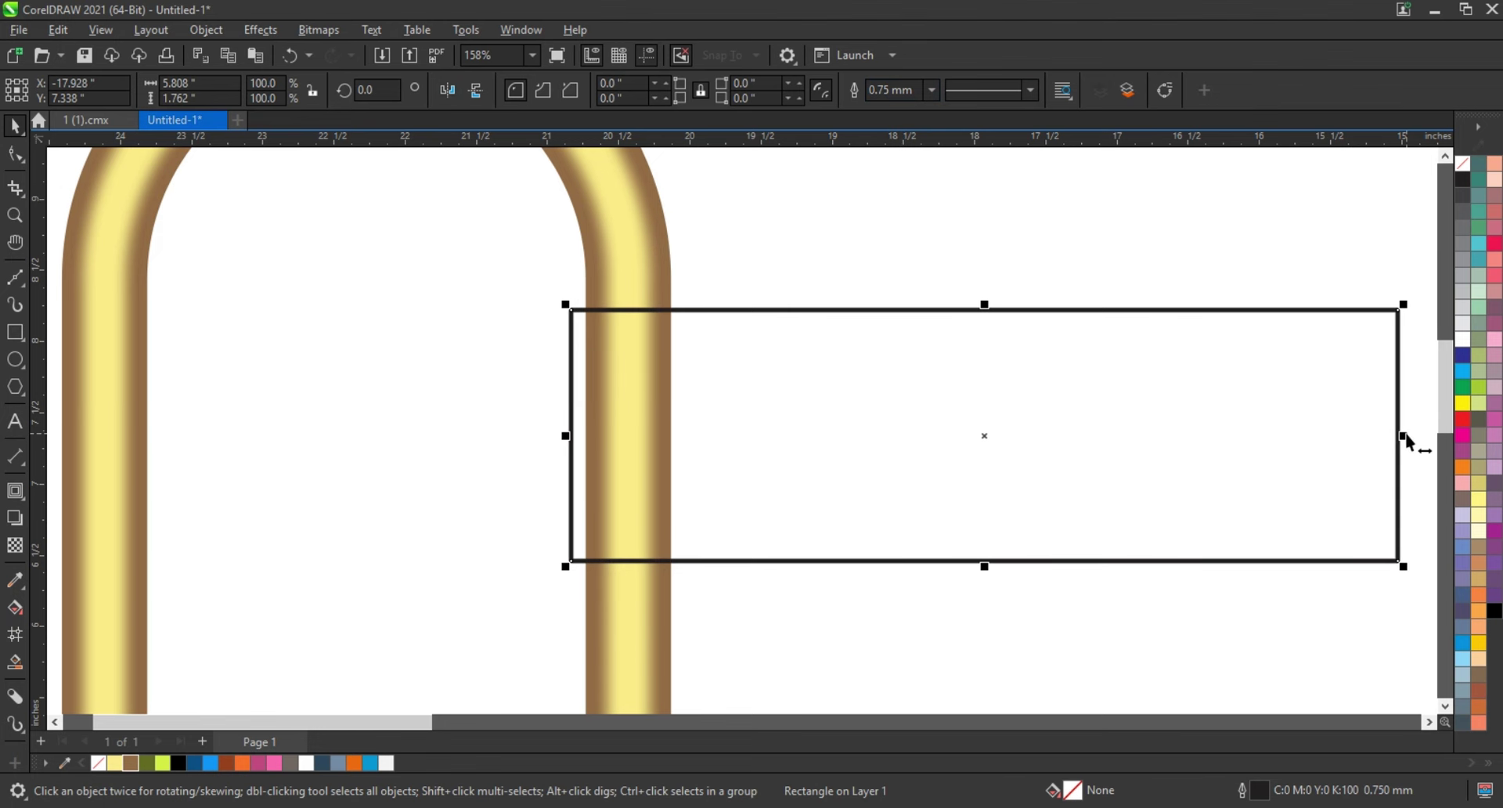
Make a narrow copy of the rectangle covering the ring band.
{"action": "left_click_drag", "start_coordinate": [1405, 440], "coordinate": [694, 442]}
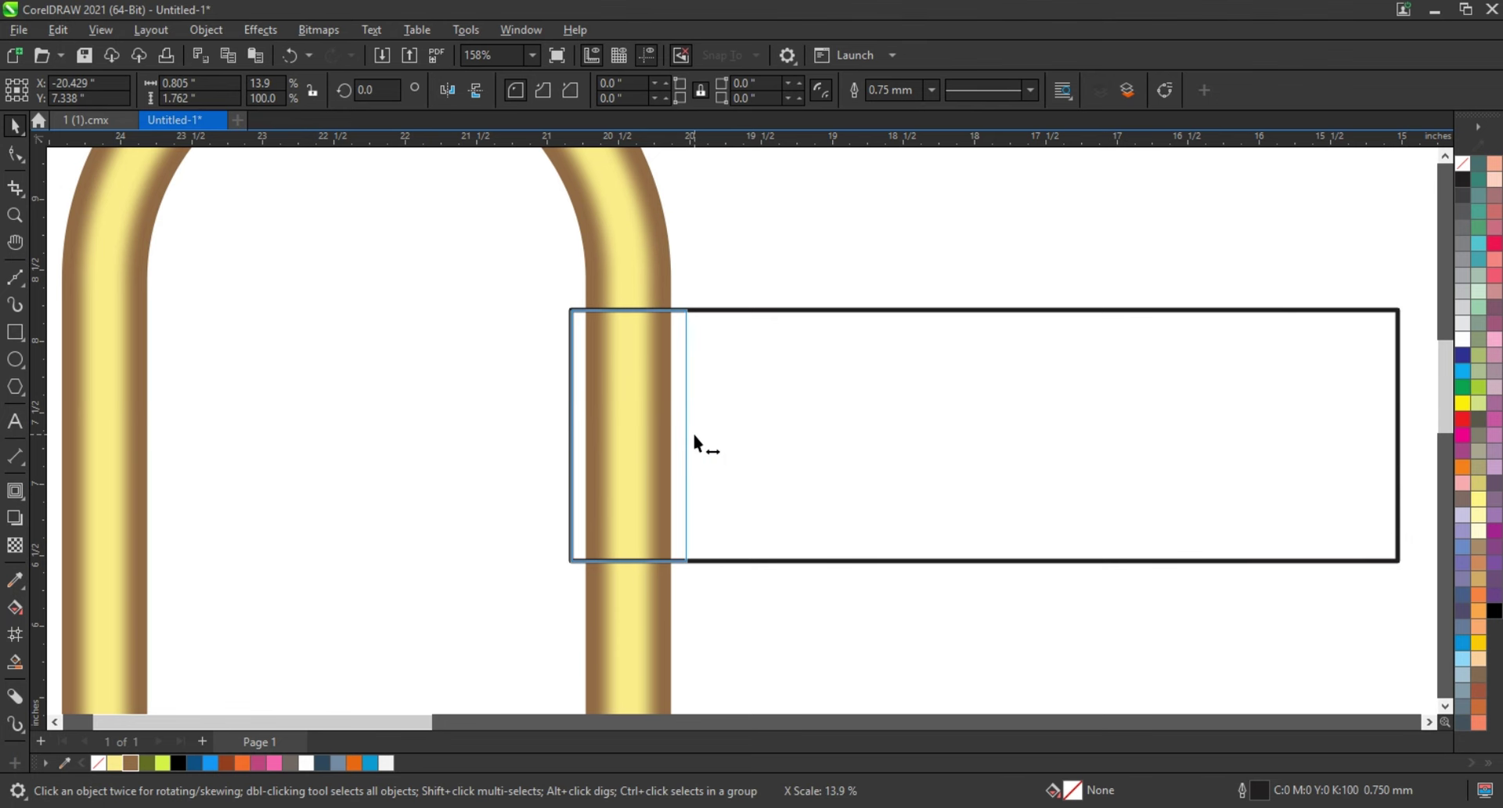
{"action": "left_click_drag", "start_coordinate": [694, 436], "coordinate": [692, 431]}
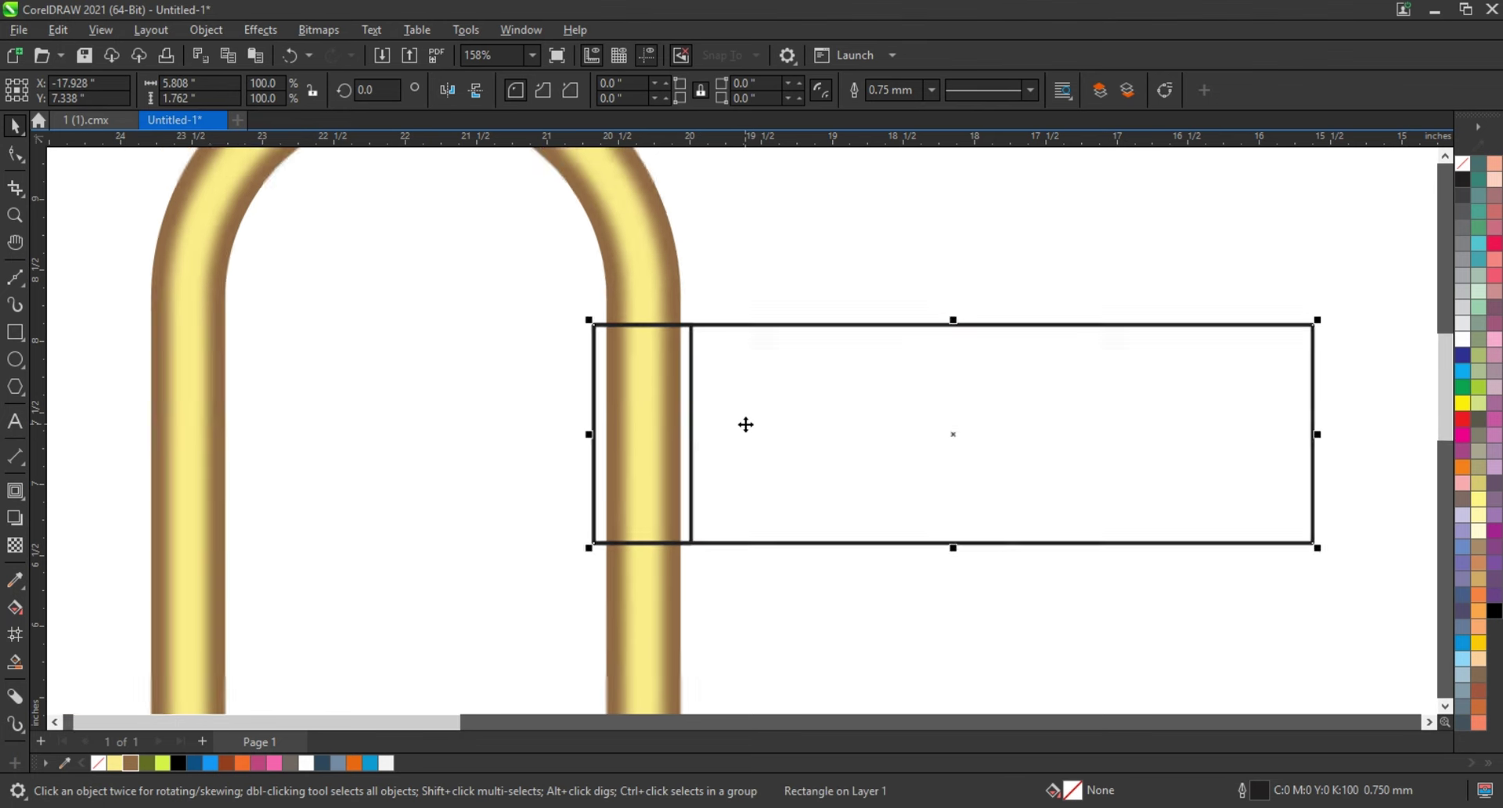
{"action": "scroll", "coordinate": [745, 424], "scroll_direction": "down", "scroll_amount": 1}
Round the wide rectangle's right end into a tab.
{"action": "left_click", "coordinate": [16, 161]}
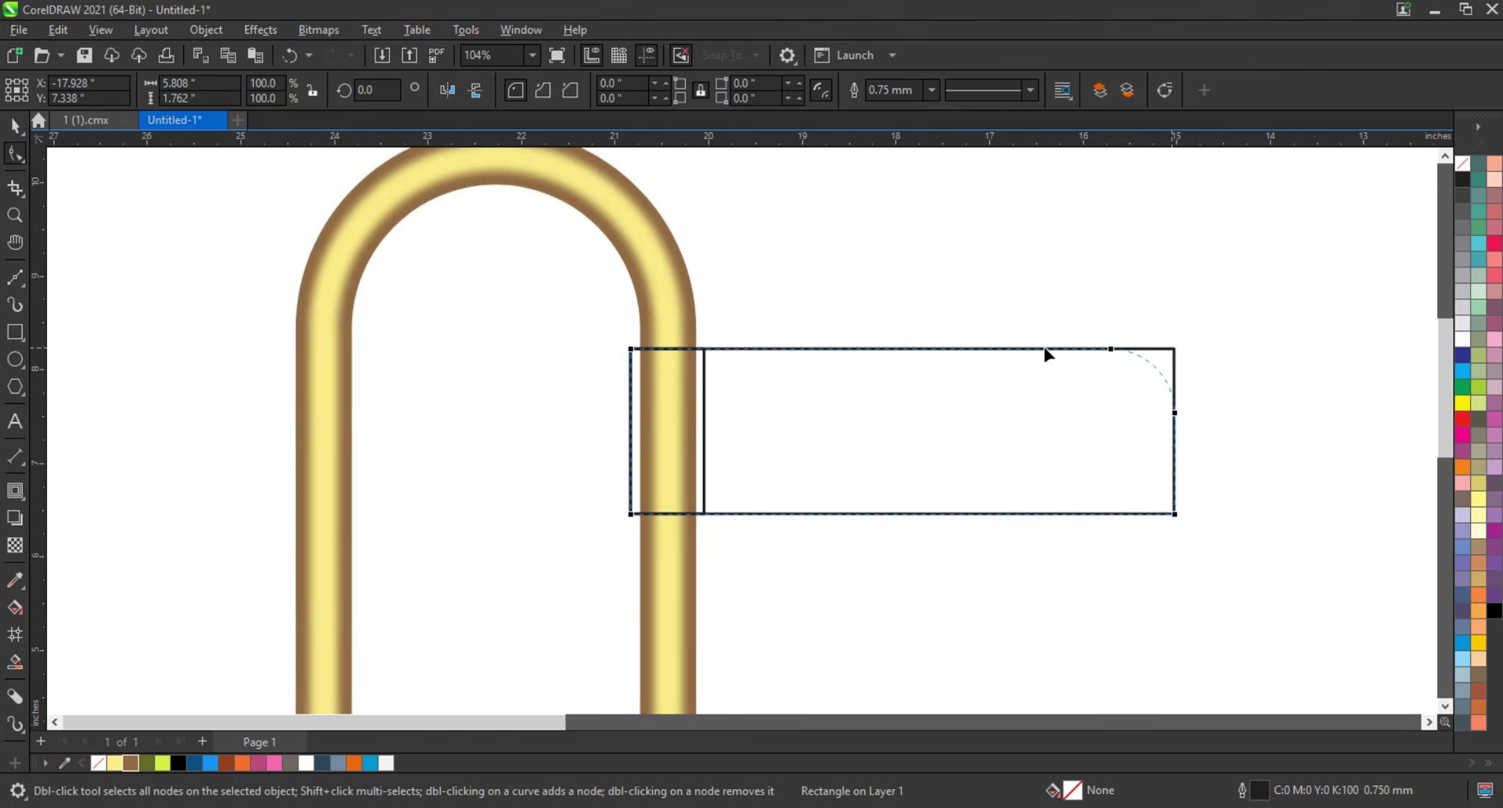
{"action": "mouse_move", "coordinate": [1048, 354]}
{"action": "left_mouse_down"}
{"action": "mouse_move", "coordinate": [1182, 520]}
{"action": "mouse_move", "coordinate": [949, 543]}
{"action": "left_mouse_up"}
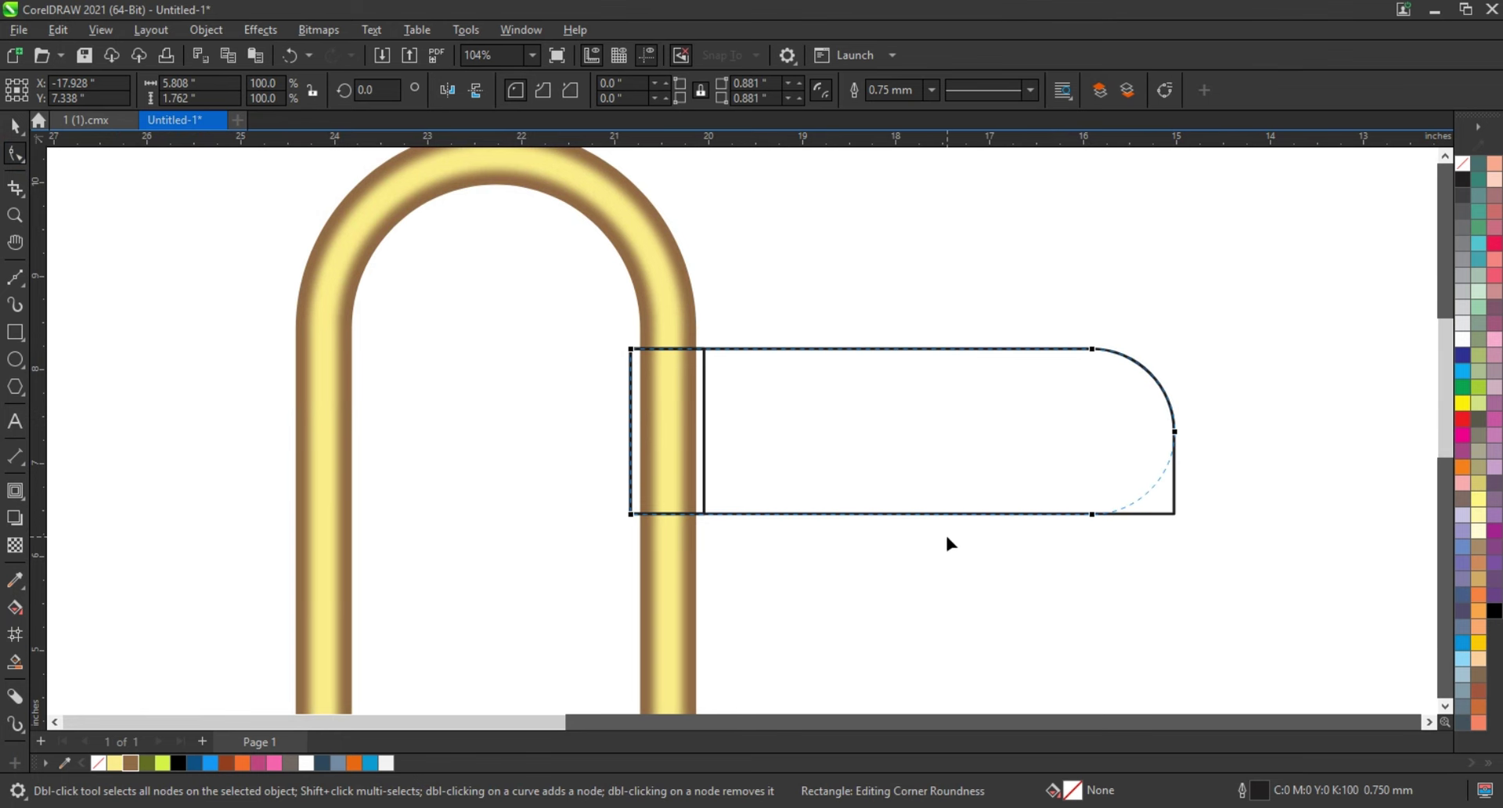
{"action": "left_click", "coordinate": [14, 126]}
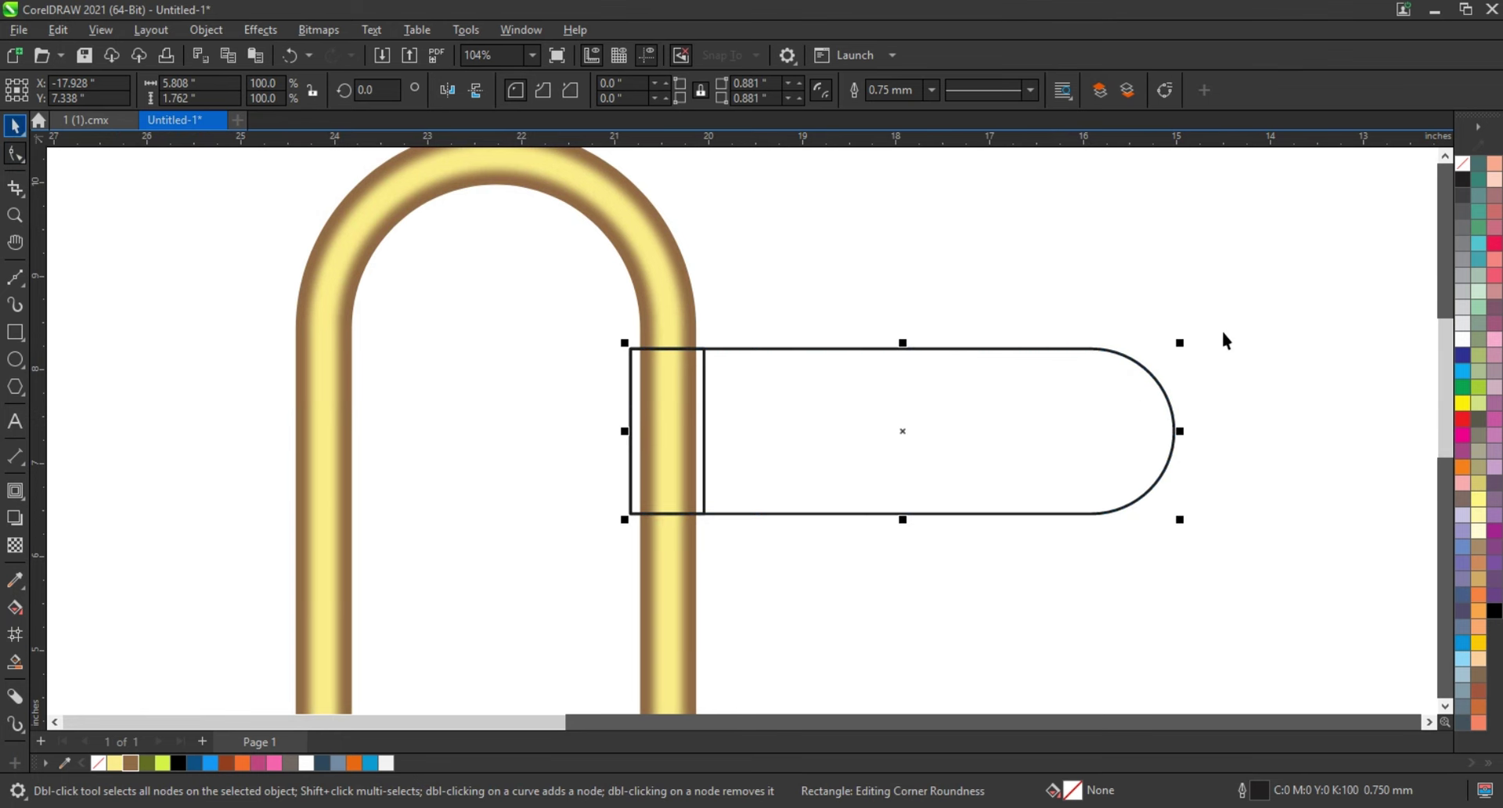
Shorten both rectangles to about 1.46" tall and zoom in on them.
{"action": "left_click_drag", "start_coordinate": [1221, 335], "coordinate": [557, 574]}
{"action": "left_click_drag", "start_coordinate": [903, 519], "coordinate": [899, 487]}
{"action": "left_click", "coordinate": [880, 534]}
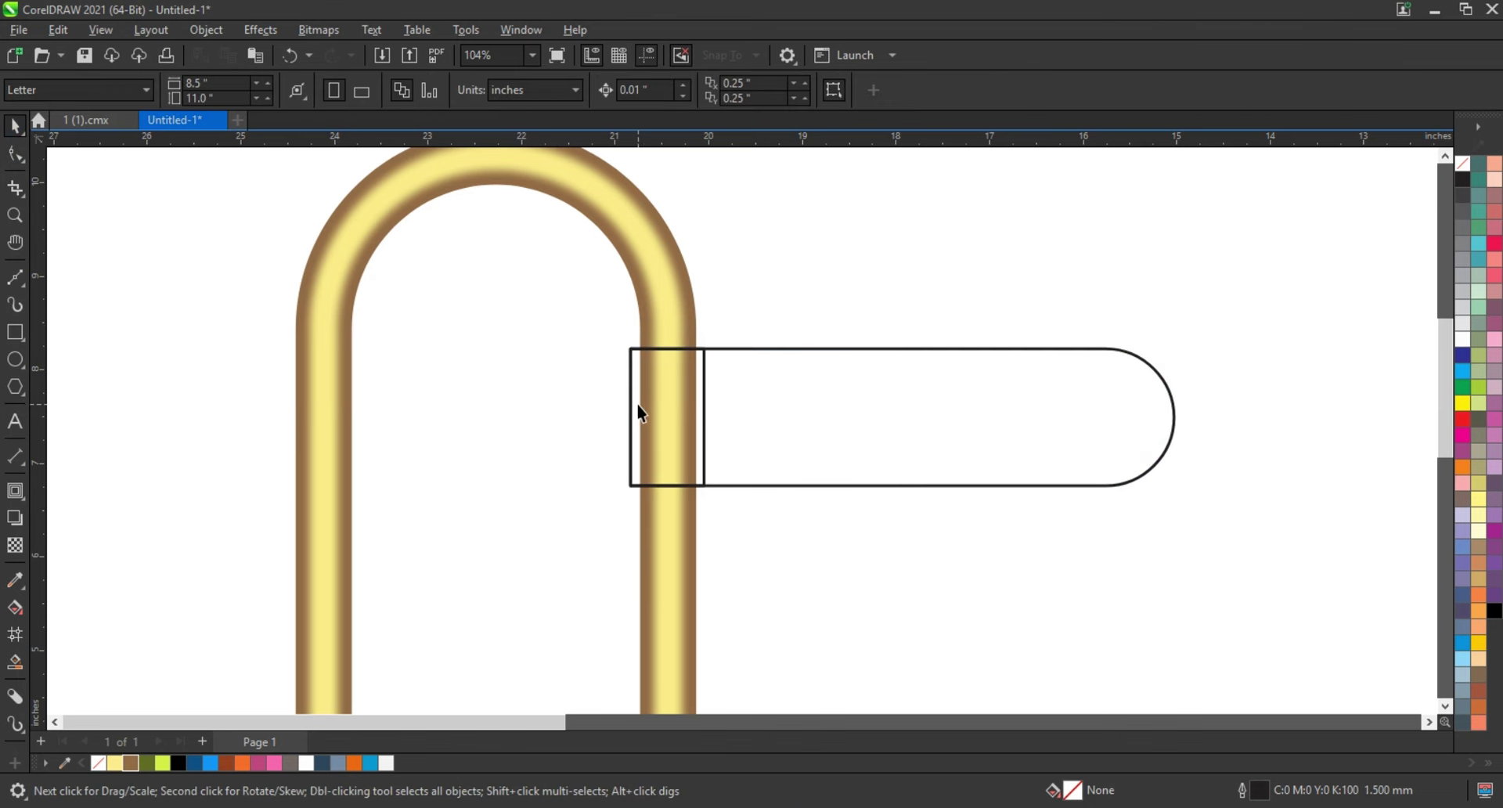
{"action": "left_click", "coordinate": [639, 404]}
{"action": "left_click", "coordinate": [702, 377]}
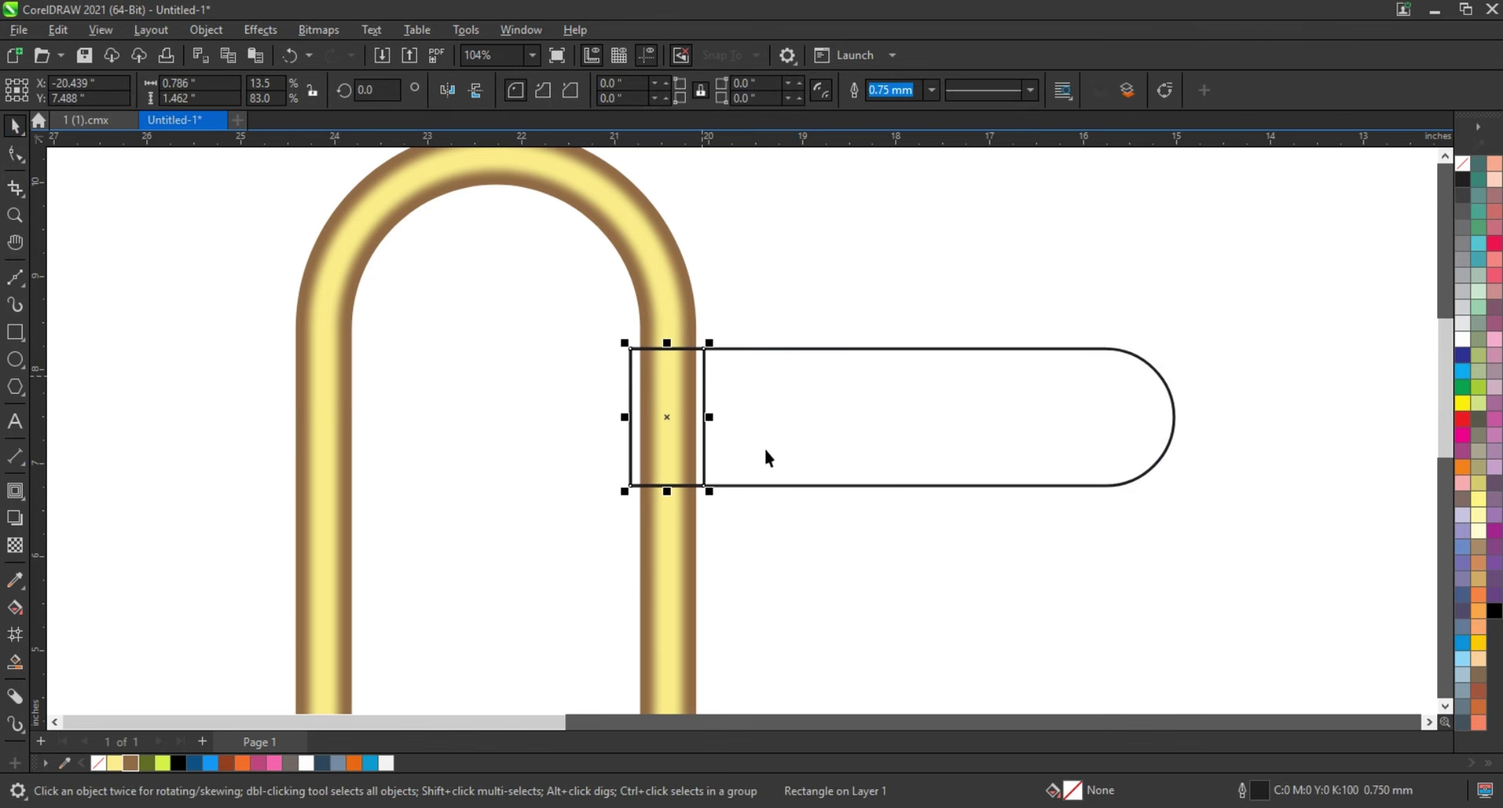
{"action": "left_click", "coordinate": [14, 215]}
{"action": "left_click_drag", "start_coordinate": [550, 305], "coordinate": [1208, 513]}
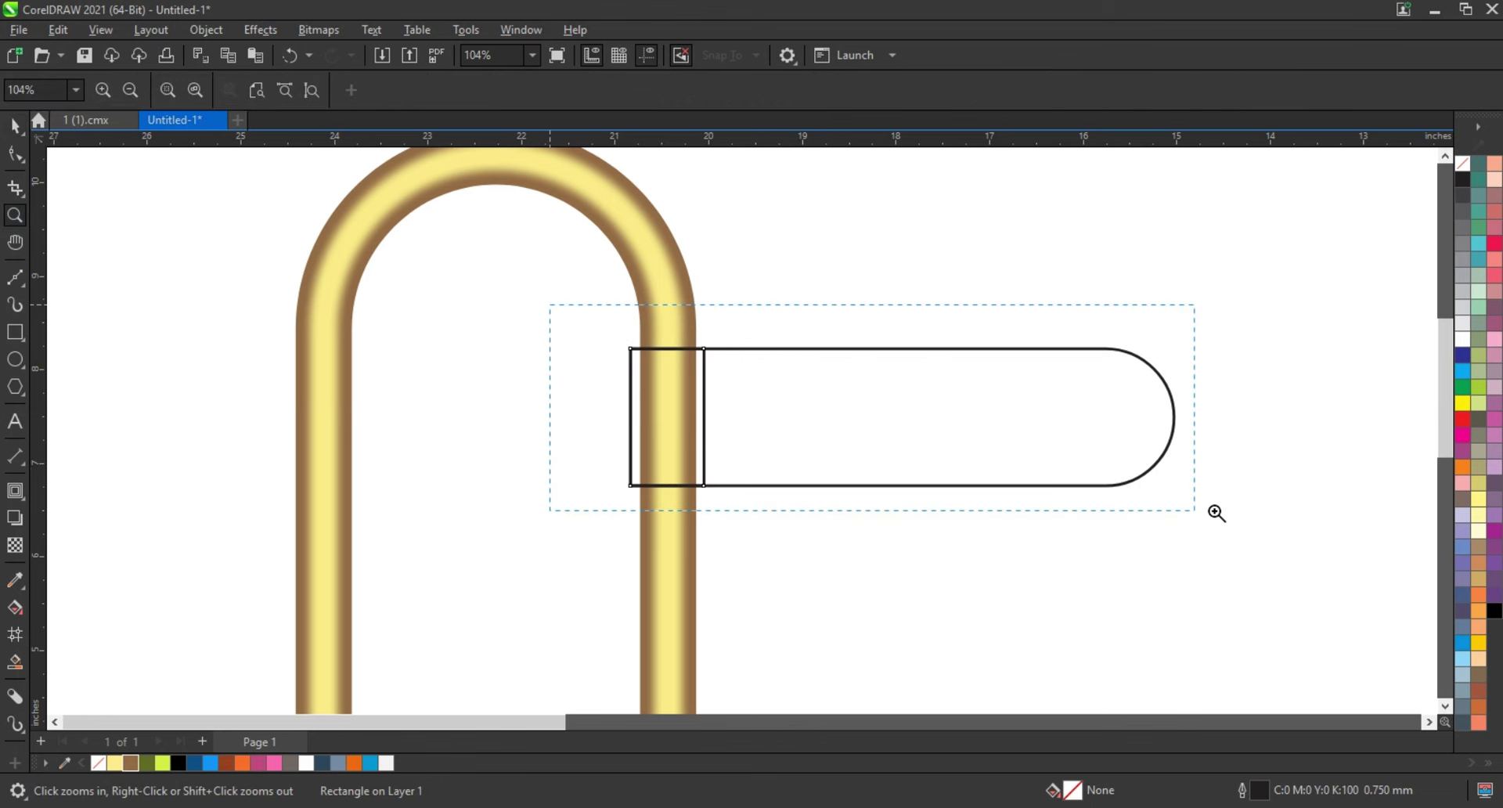
{"action": "left_click", "coordinate": [15, 125]}
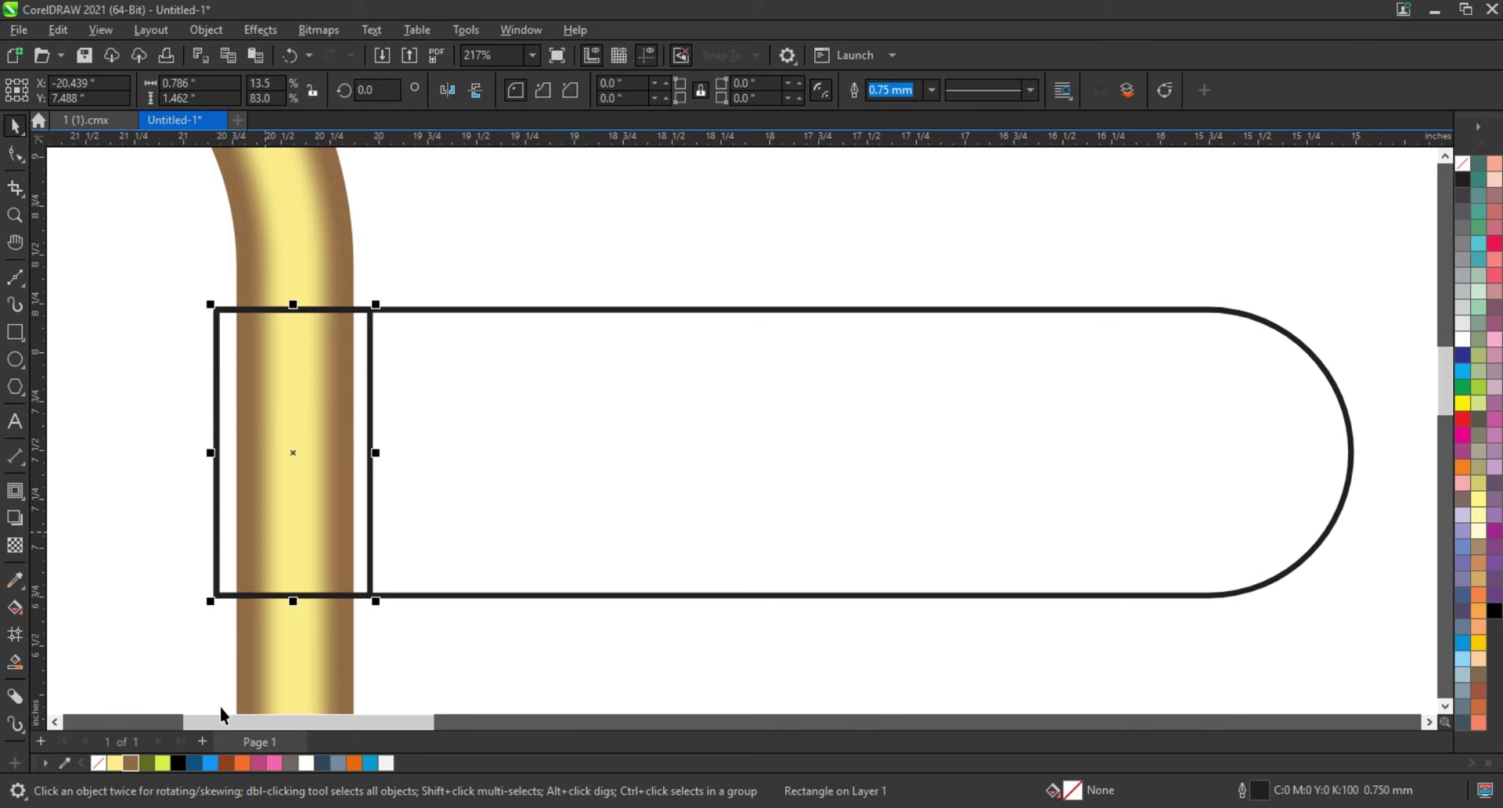
Give the narrow band an olive fountain fill with a yellow-green midpoint.
{"action": "left_click", "coordinate": [147, 763]}
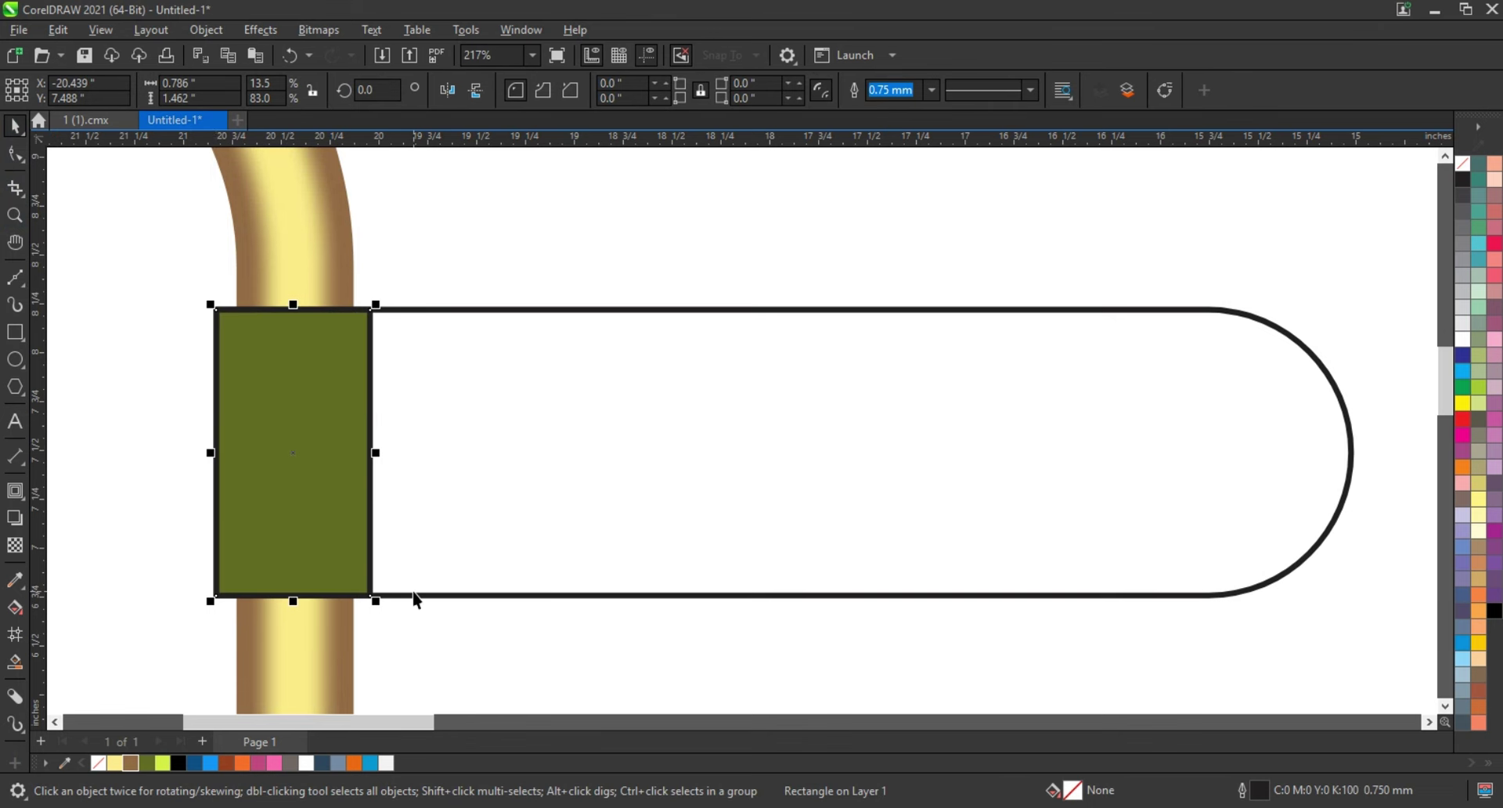
{"action": "left_click", "coordinate": [15, 607]}
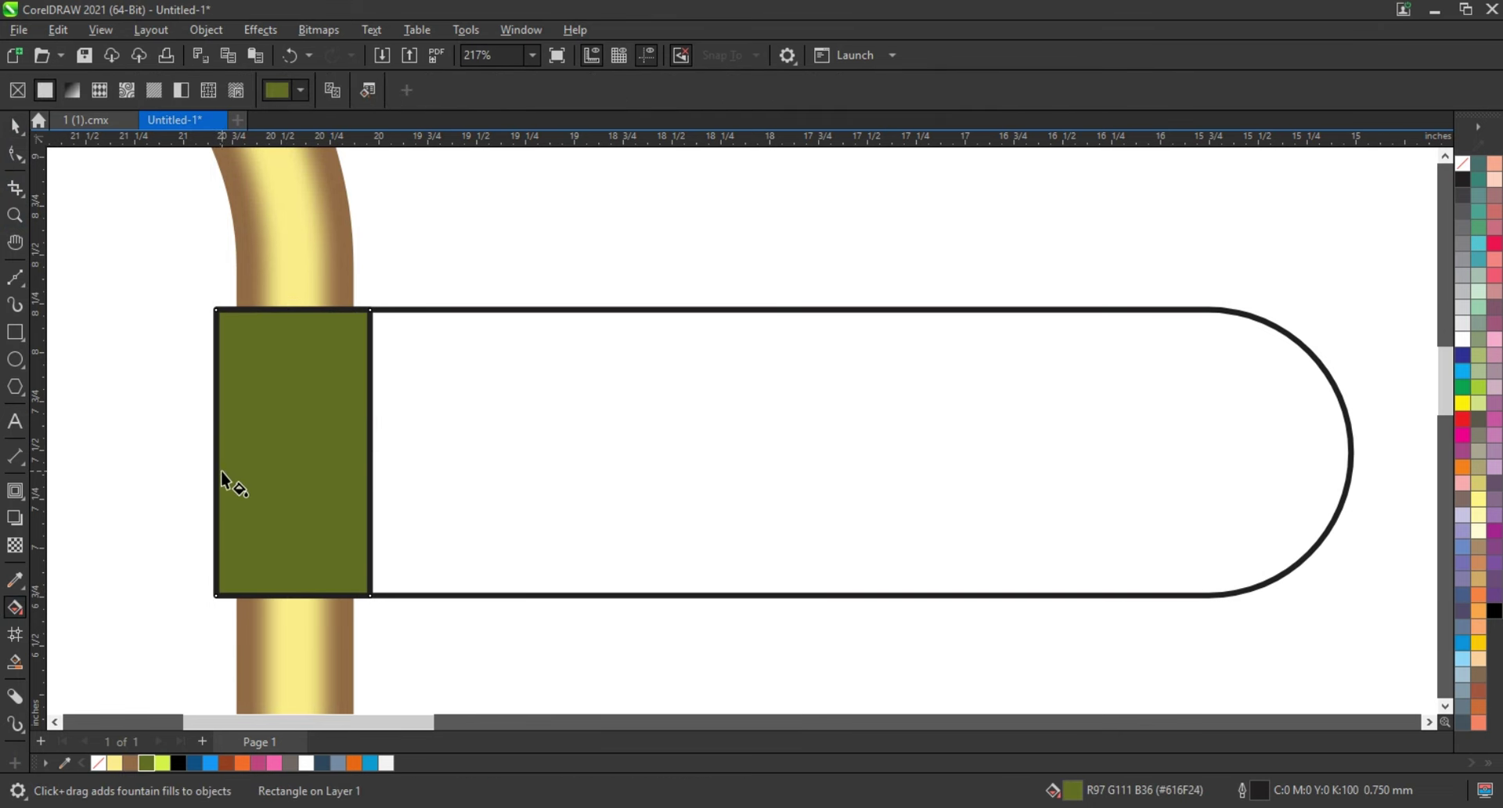
{"action": "left_click_drag", "start_coordinate": [221, 470], "coordinate": [368, 475]}
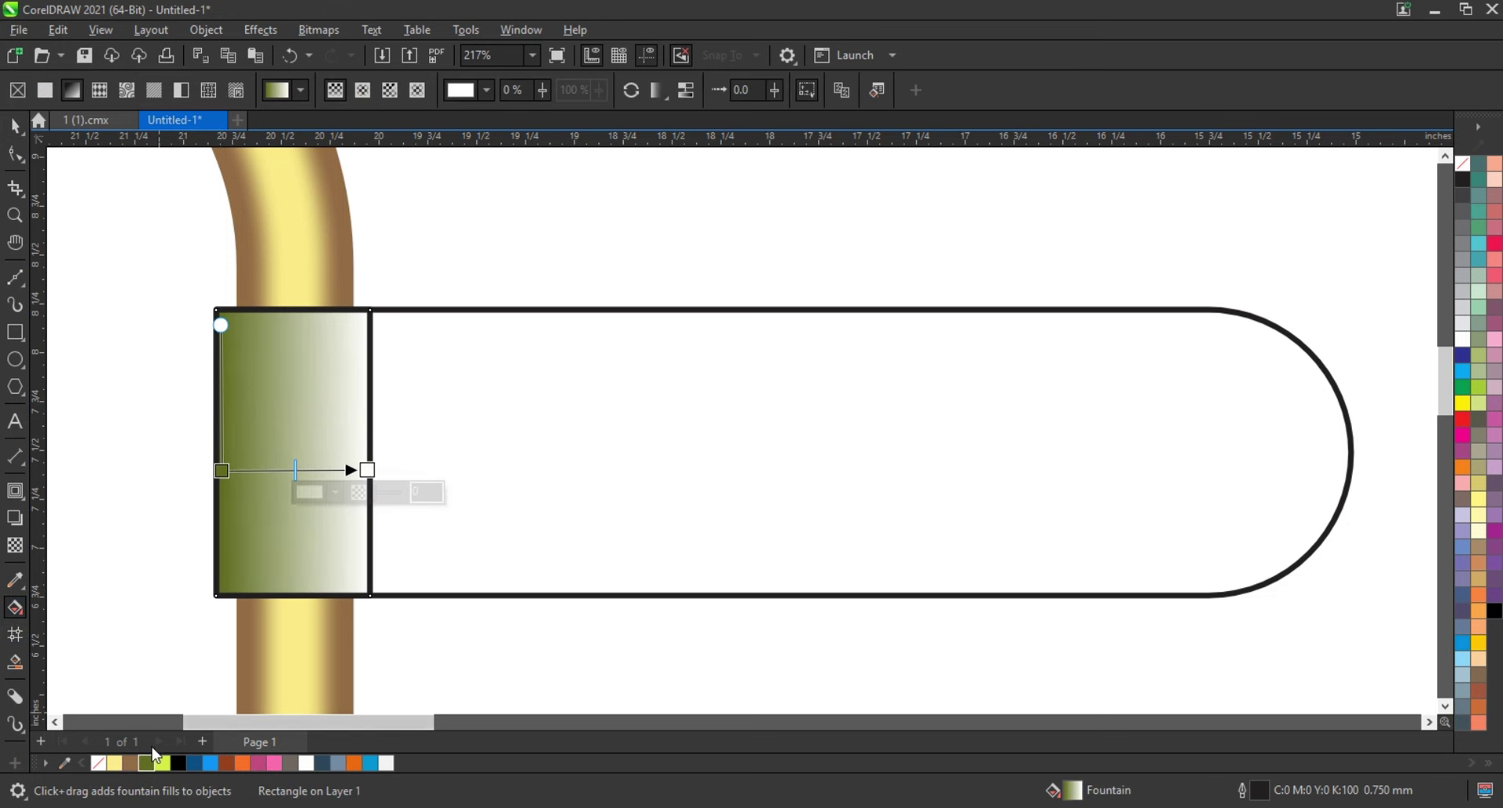
{"action": "left_click_drag", "start_coordinate": [339, 519], "coordinate": [367, 470]}
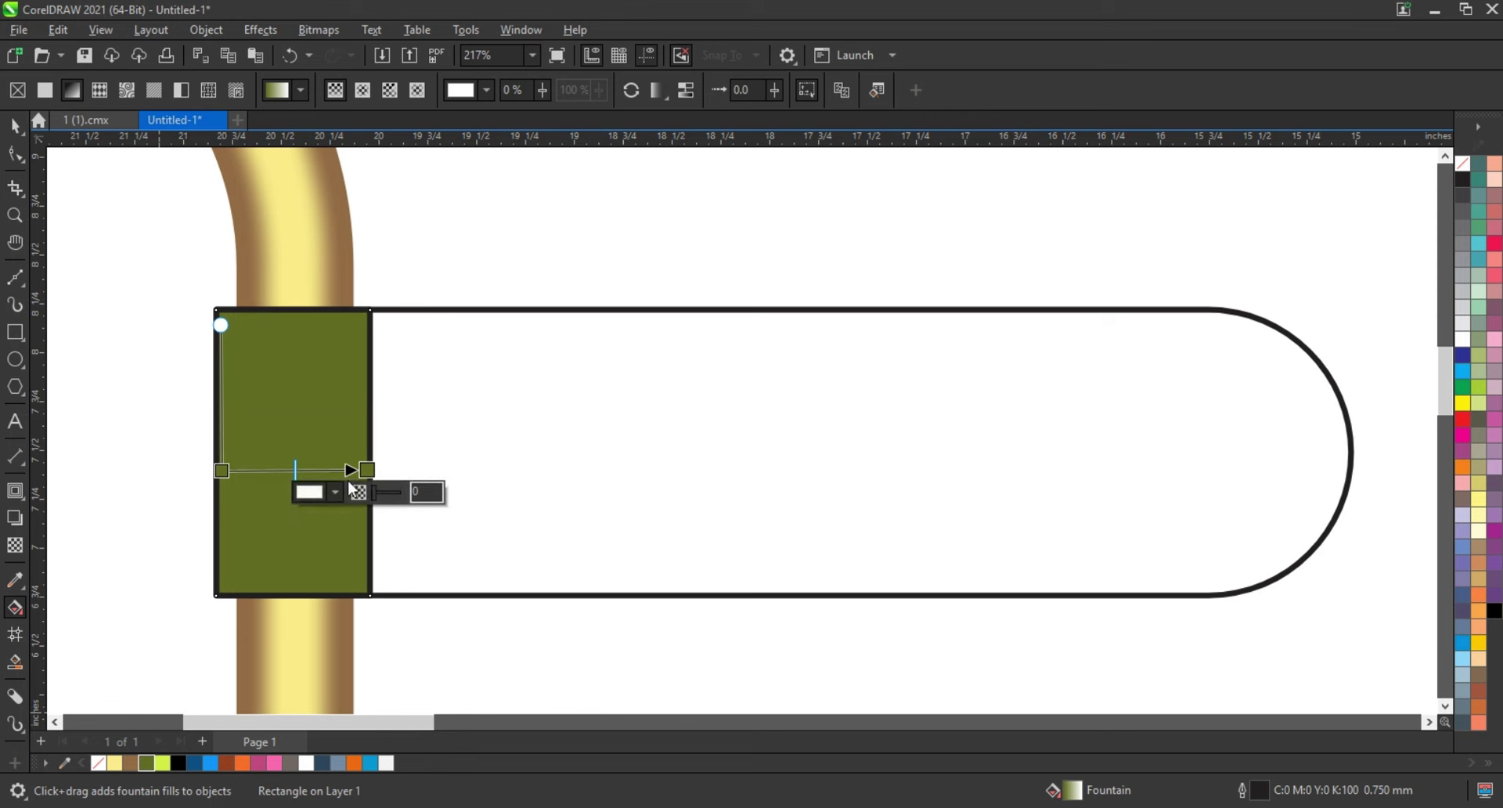
{"action": "left_click_drag", "start_coordinate": [162, 763], "coordinate": [289, 471]}
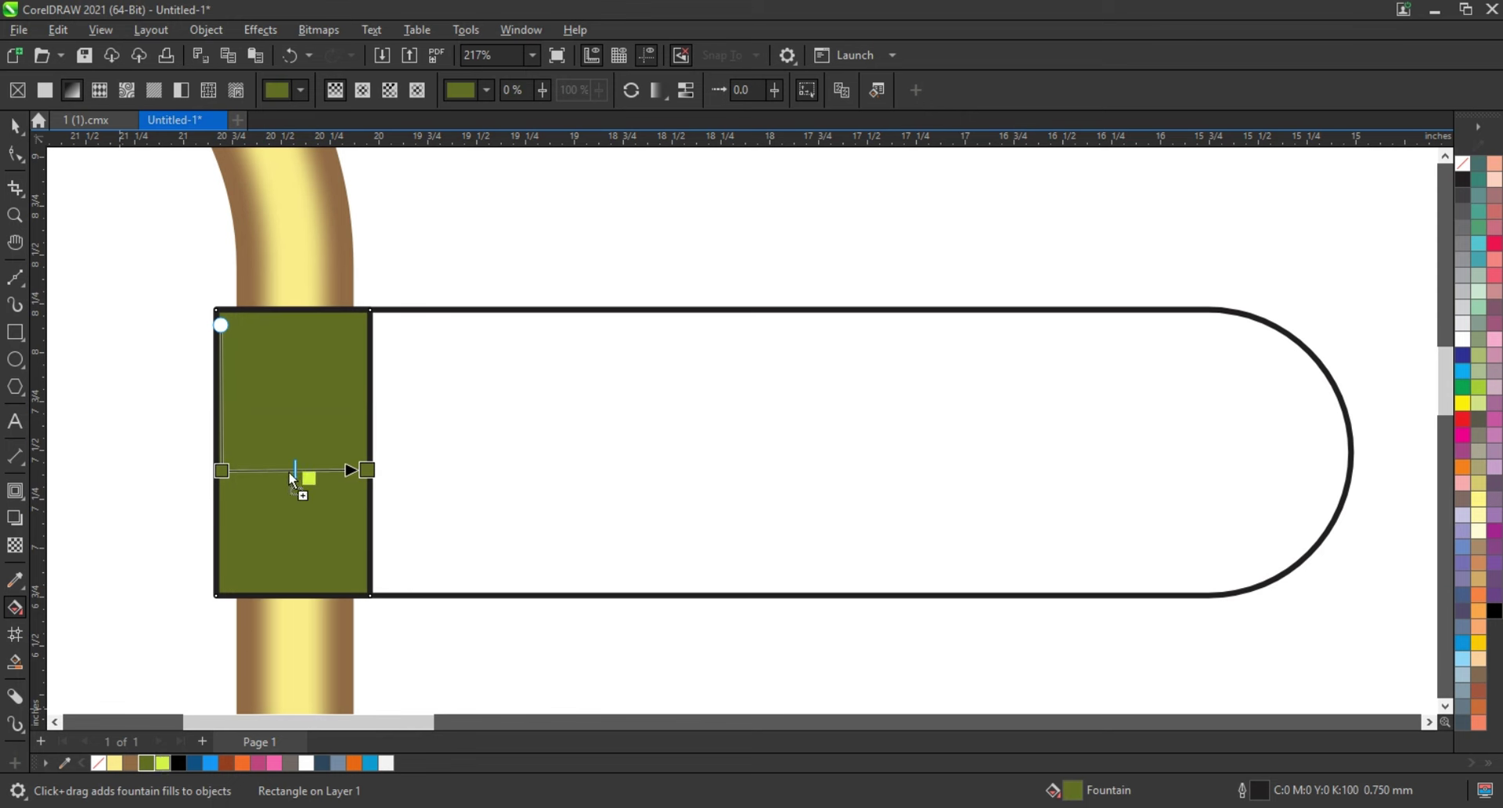
{"action": "left_click", "coordinate": [14, 125]}
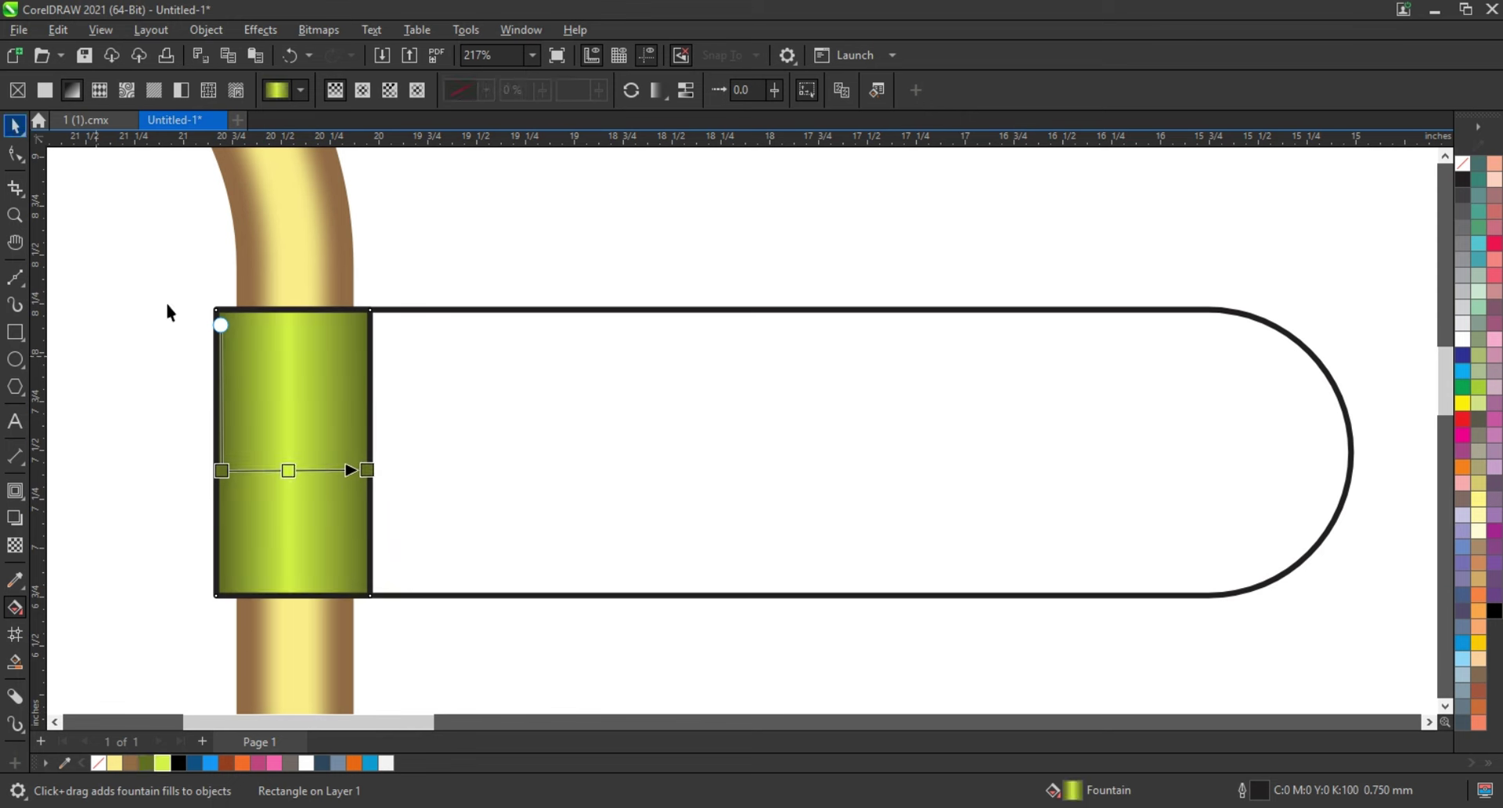
{"action": "left_click", "coordinate": [530, 436]}
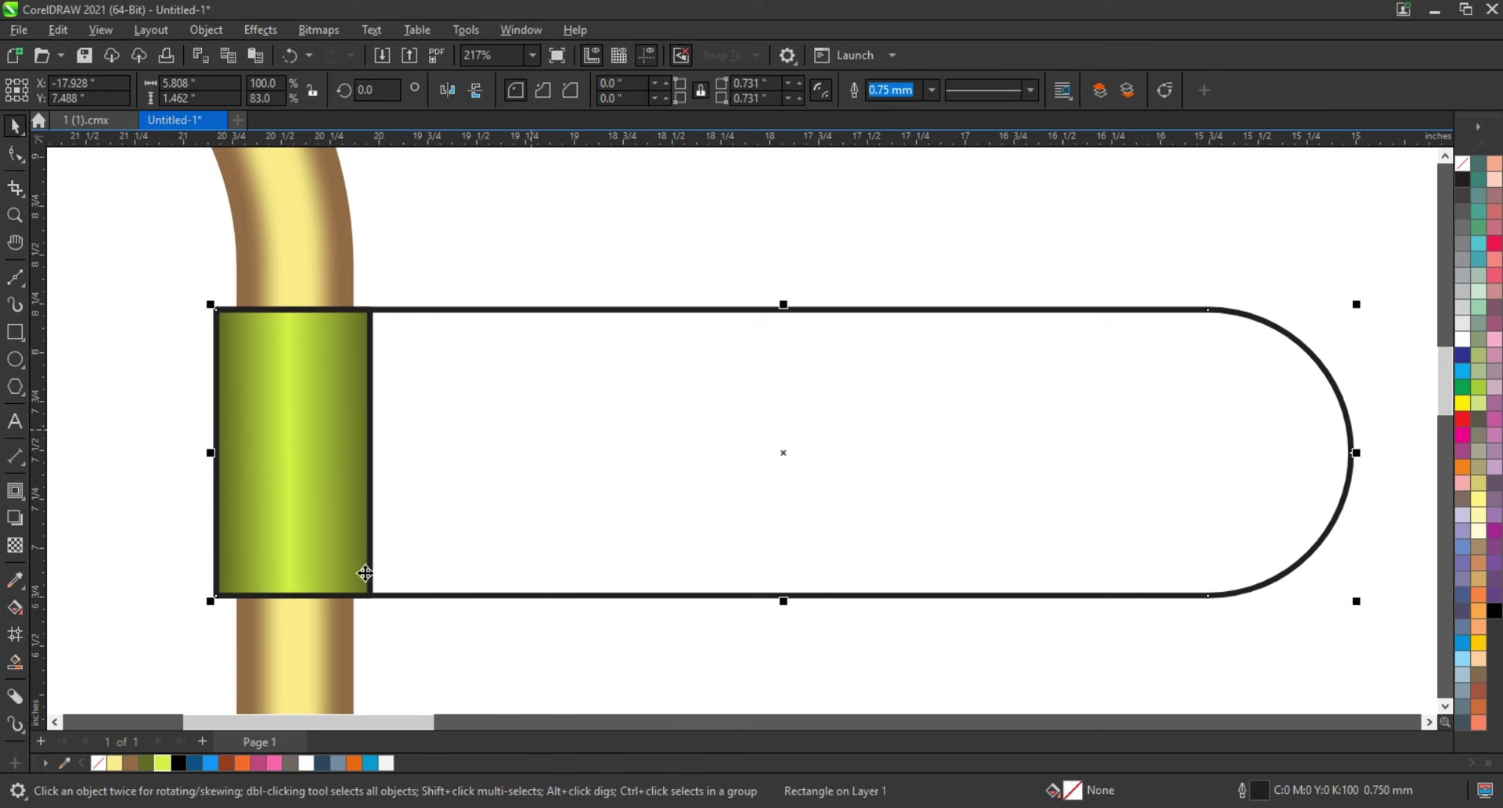
Fill the rounded tab with a fountain fill from dark olive to bright lime.
{"action": "left_click", "coordinate": [147, 763]}
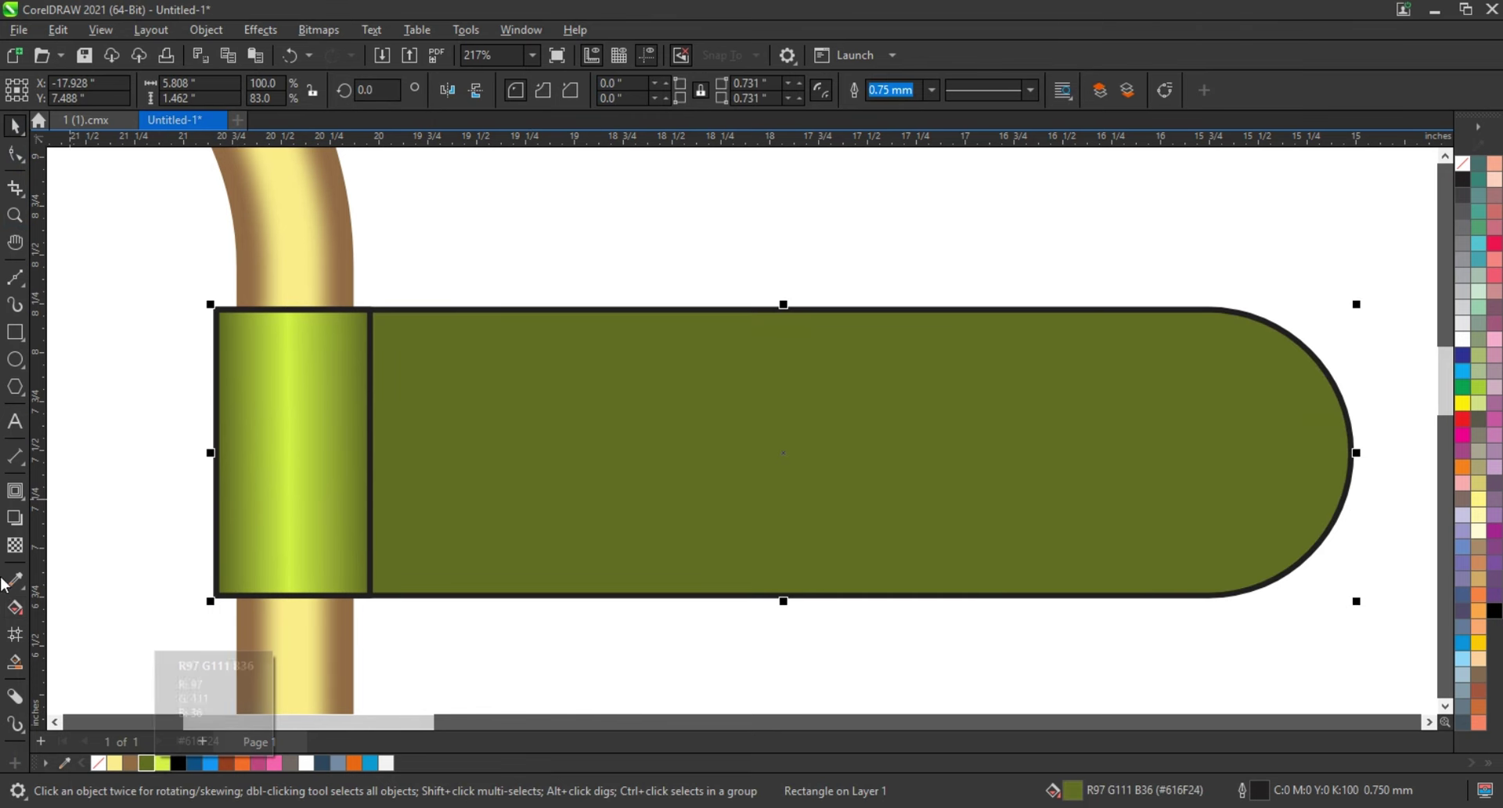
{"action": "left_click", "coordinate": [19, 614]}
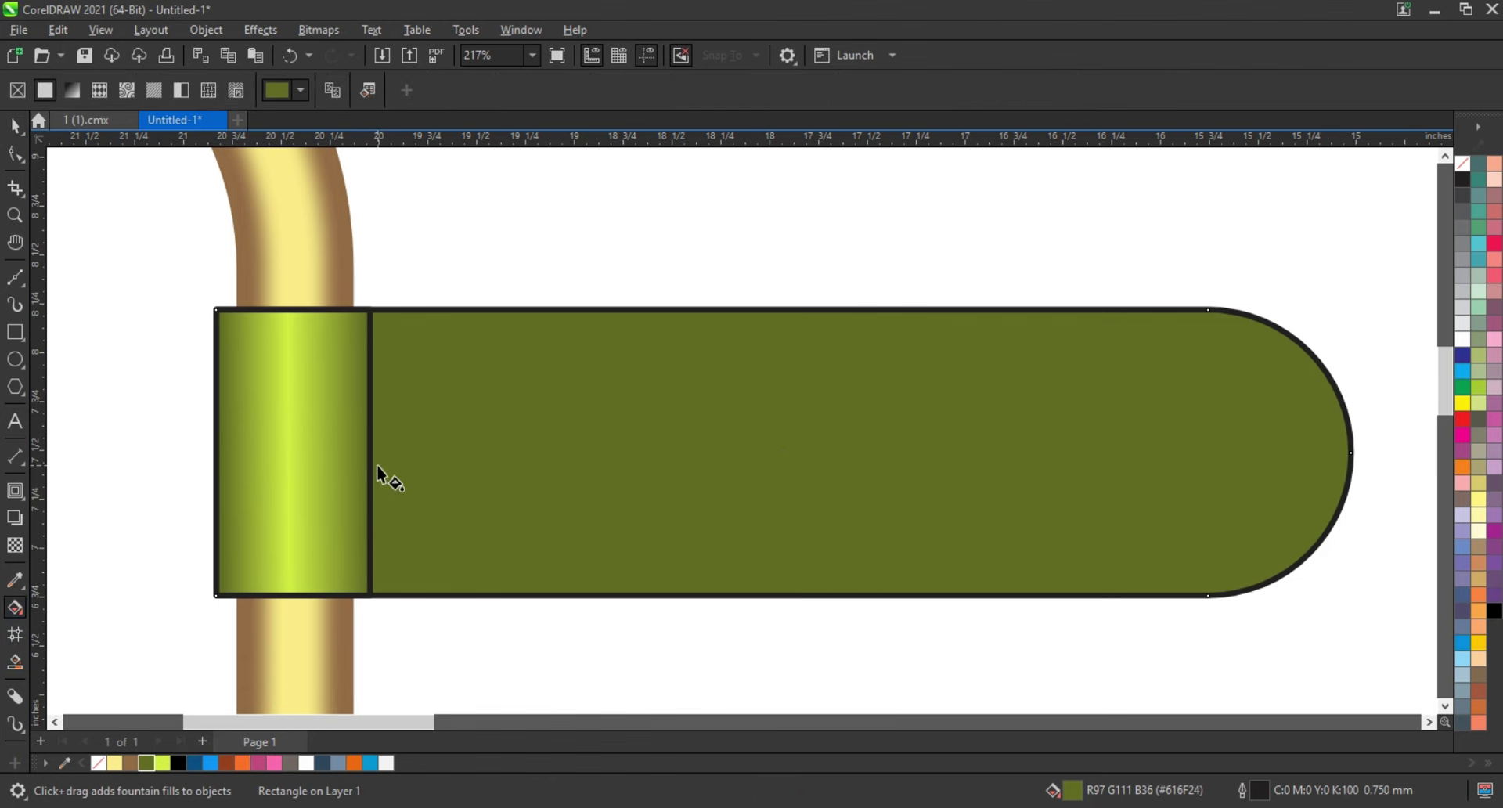
{"action": "left_click_drag", "start_coordinate": [384, 465], "coordinate": [922, 467]}
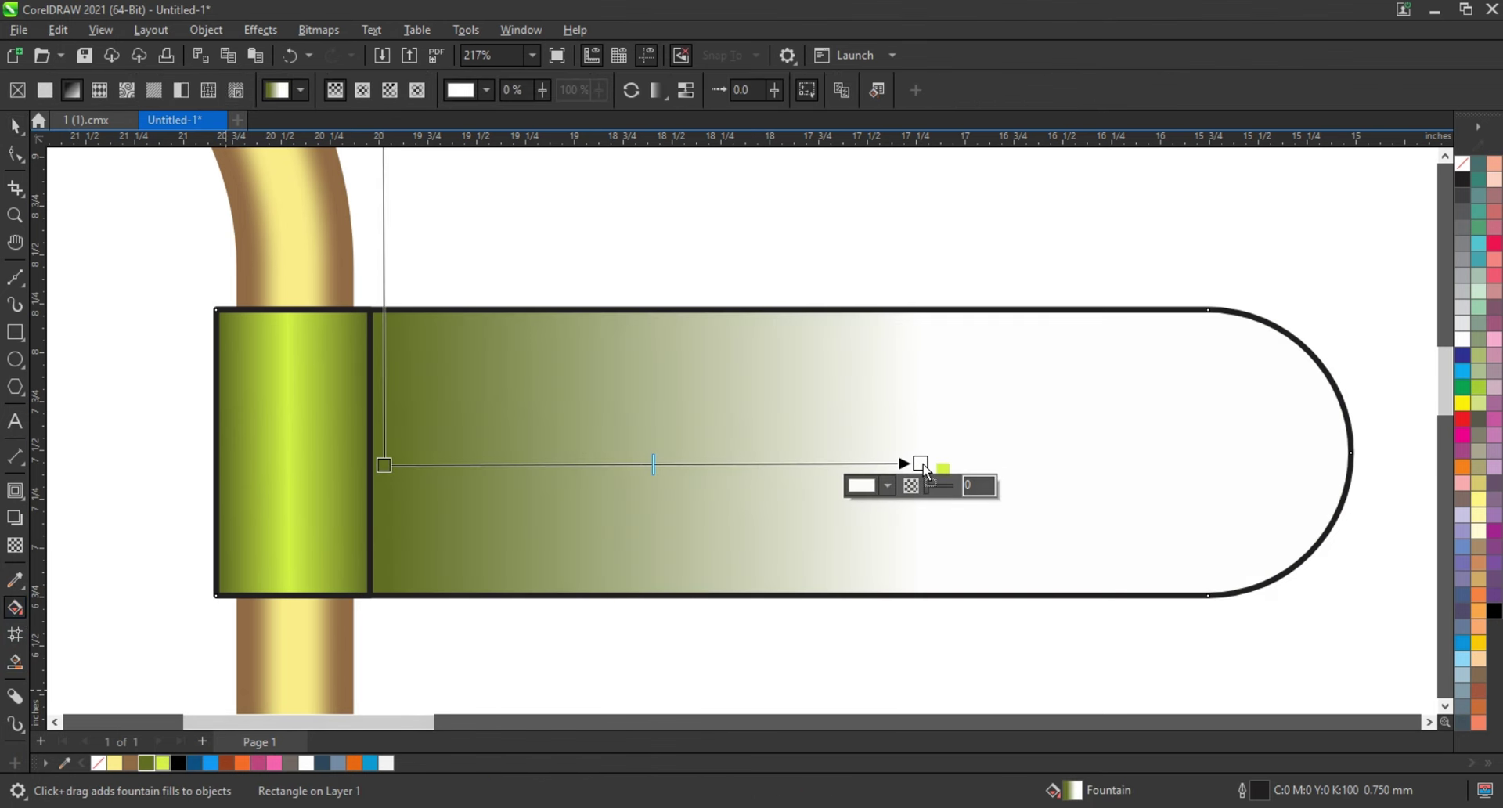
{"action": "left_click_drag", "start_coordinate": [166, 764], "coordinate": [921, 464]}
{"action": "left_click_drag", "start_coordinate": [384, 464], "coordinate": [395, 462]}
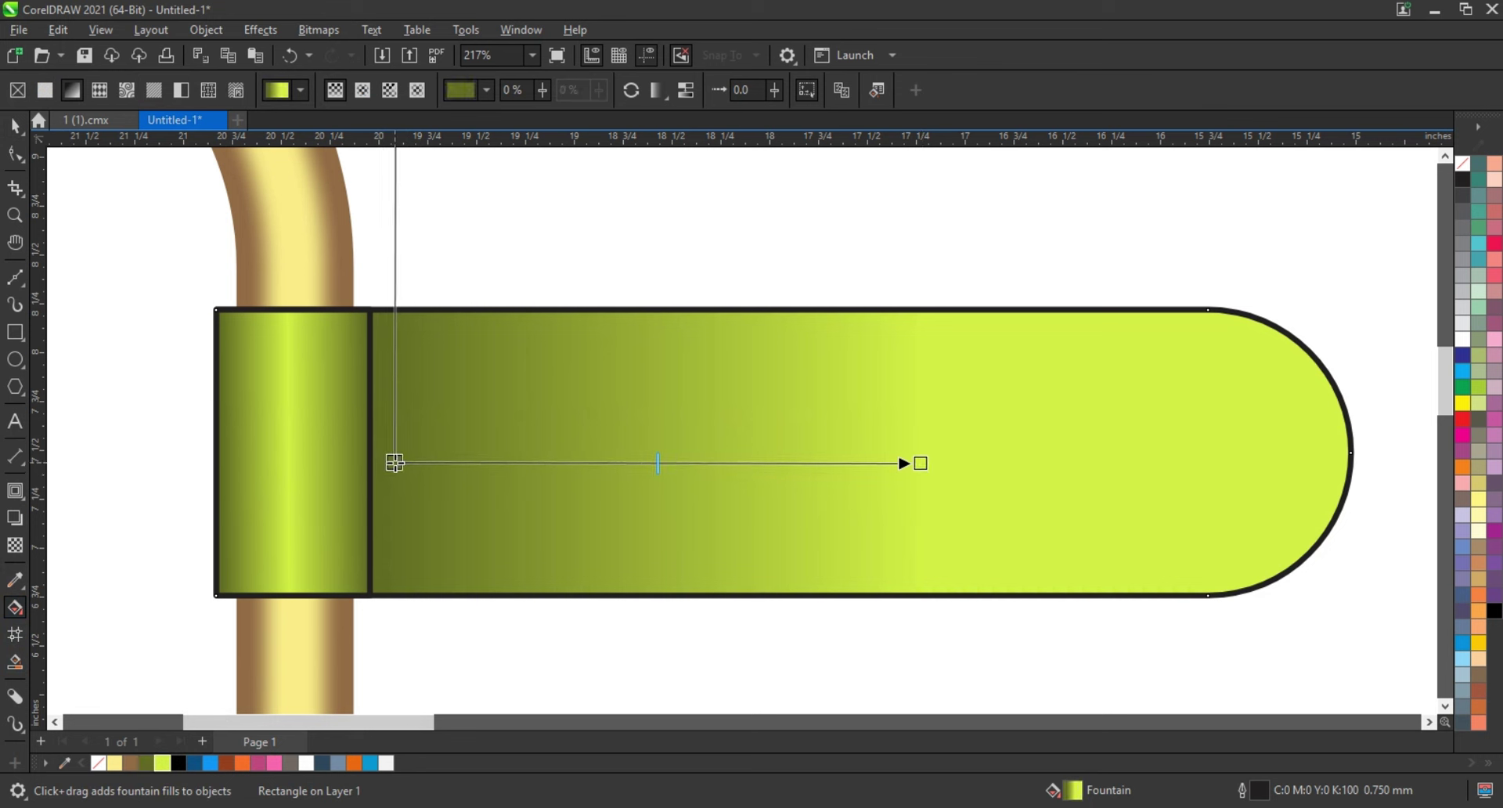
{"action": "left_click", "coordinate": [14, 136]}
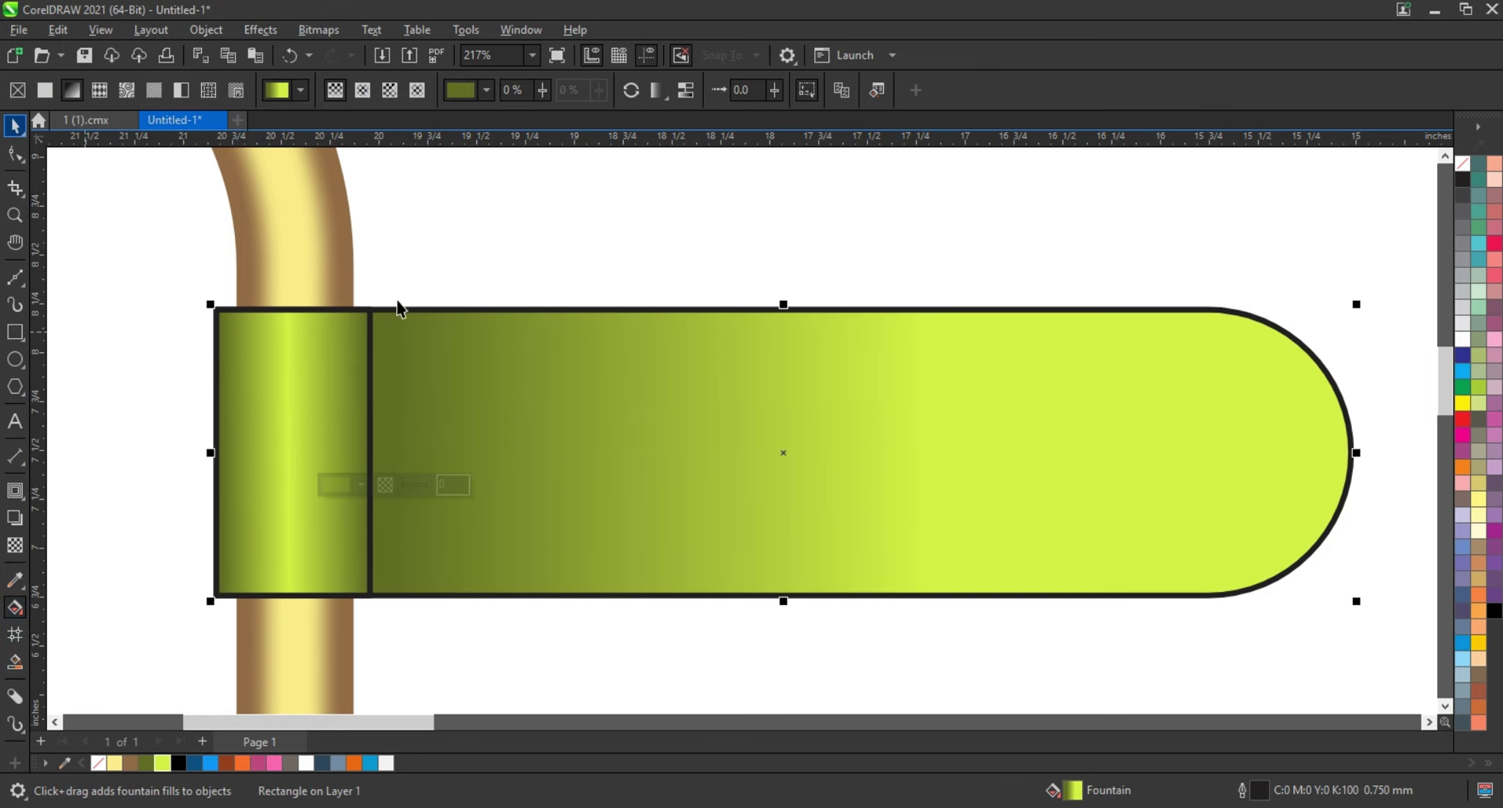
{"action": "left_click", "coordinate": [303, 349], "text": "shift"}
Remove the black outline from both tab pieces.
{"action": "right_click", "coordinate": [1466, 166]}
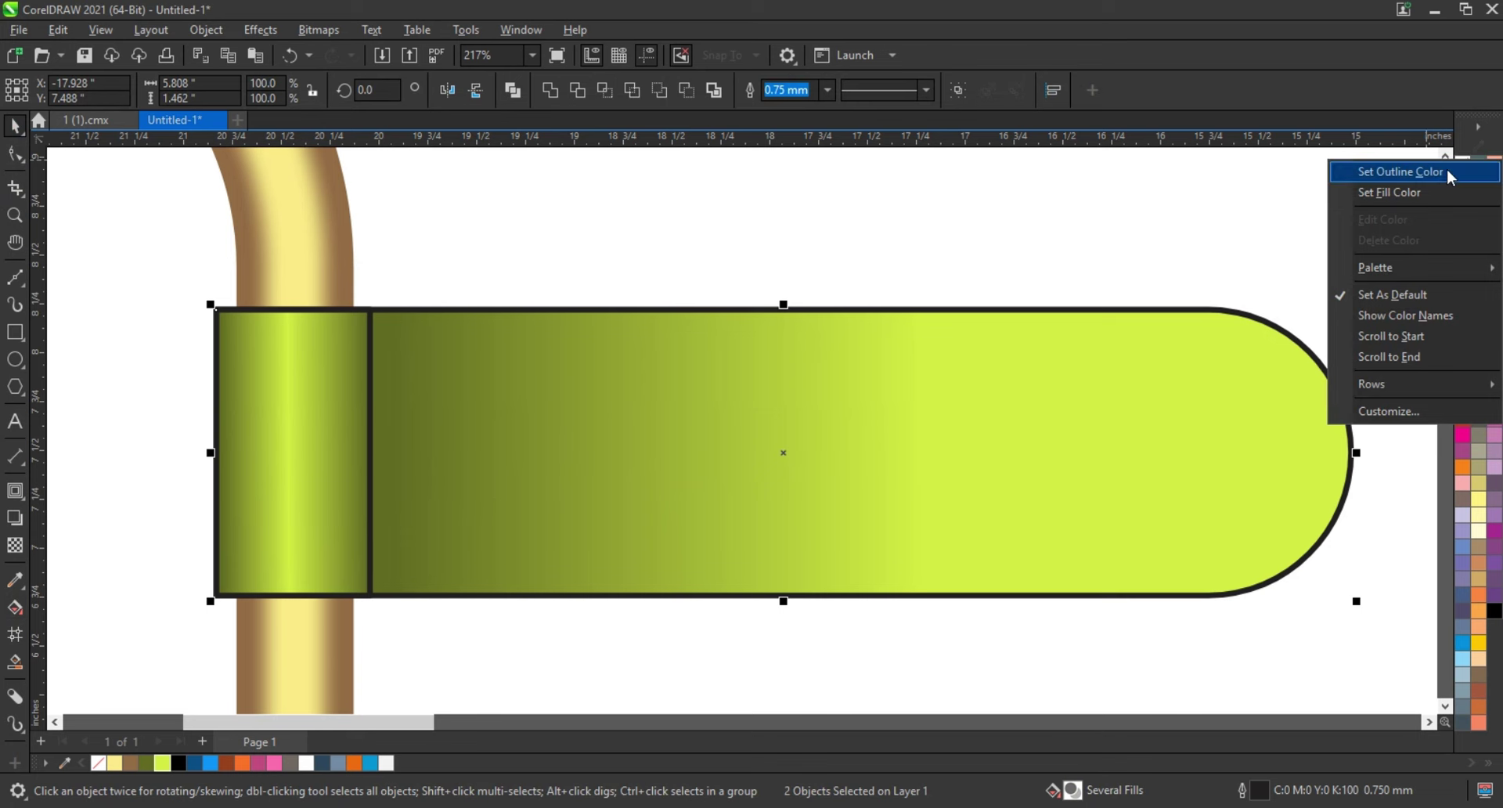
{"action": "left_click", "coordinate": [1456, 168]}
{"action": "scroll", "coordinate": [831, 293], "scroll_direction": "down", "scroll_amount": 2}
{"action": "scroll", "coordinate": [831, 293], "scroll_direction": "down", "scroll_amount": 1}
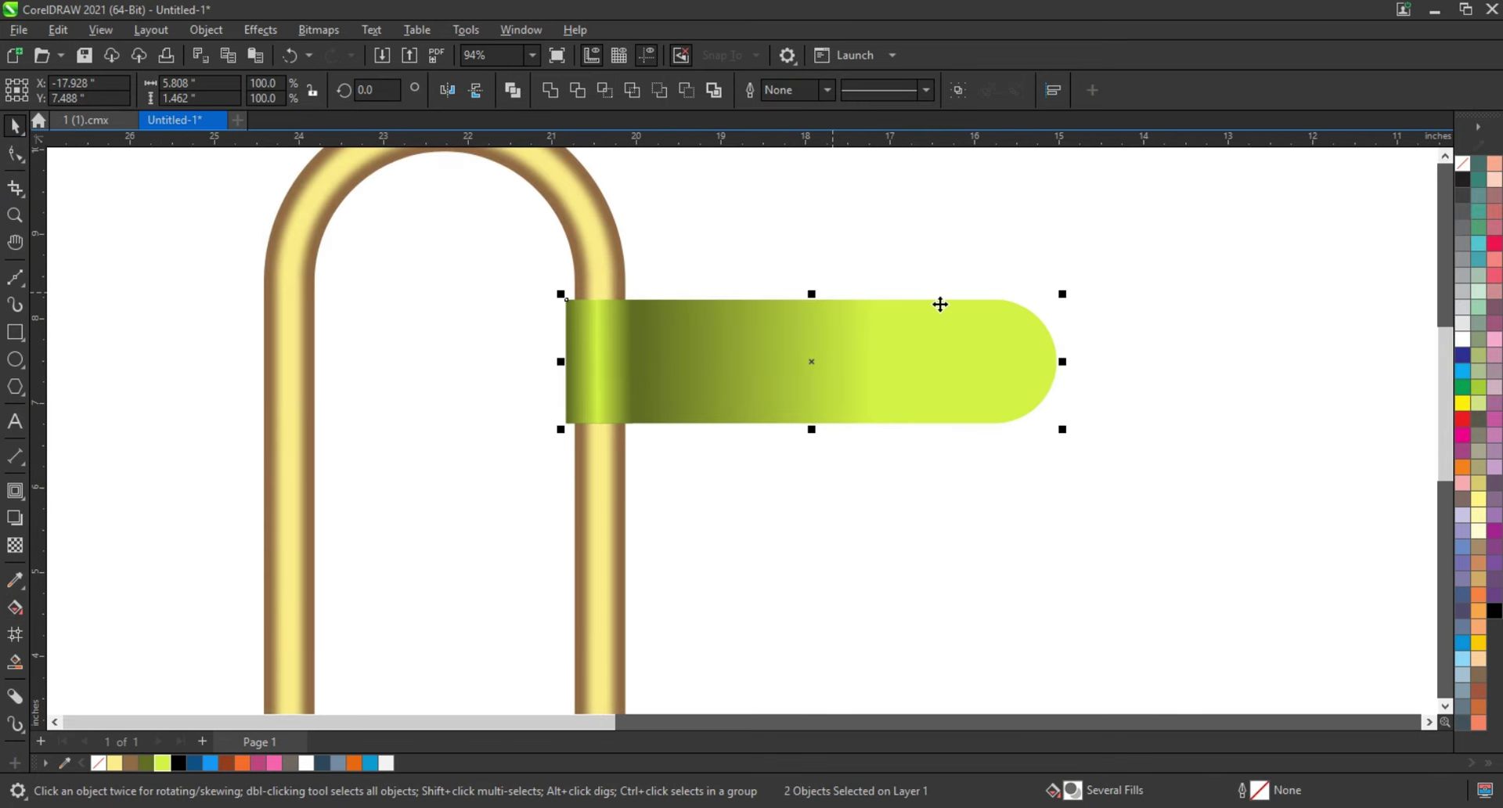
{"action": "left_click", "coordinate": [1131, 313]}
{"action": "scroll", "coordinate": [1131, 313], "scroll_direction": "down", "scroll_amount": 1}
{"action": "scroll", "coordinate": [1135, 319], "scroll_direction": "down", "scroll_amount": 1}
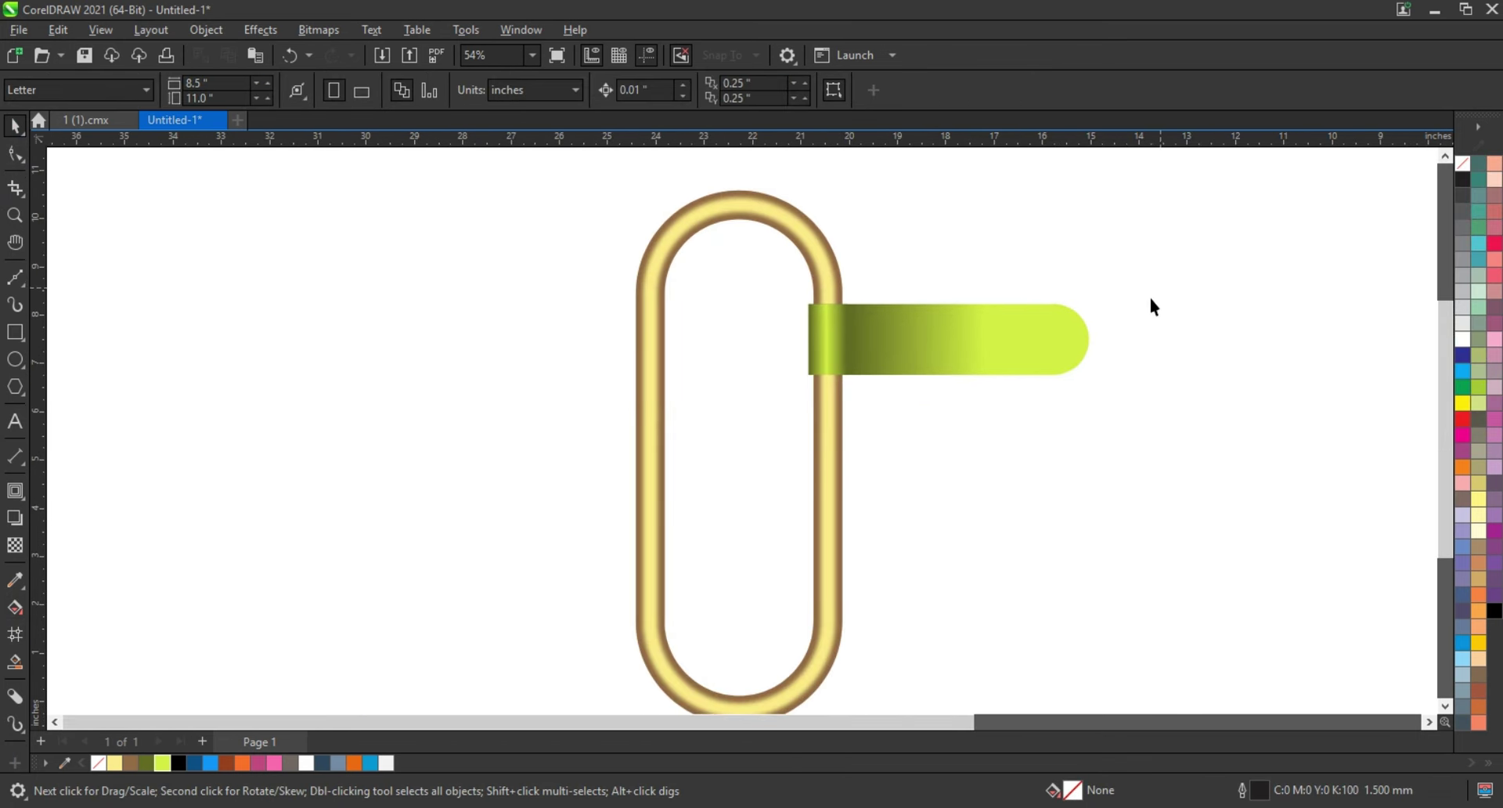
Duplicate the tab downward three times to stack four tabs, then zoom to them.
{"action": "left_click_drag", "start_coordinate": [1158, 293], "coordinate": [777, 397]}
{"action": "left_click_drag", "start_coordinate": [905, 338], "coordinate": [904, 420]}
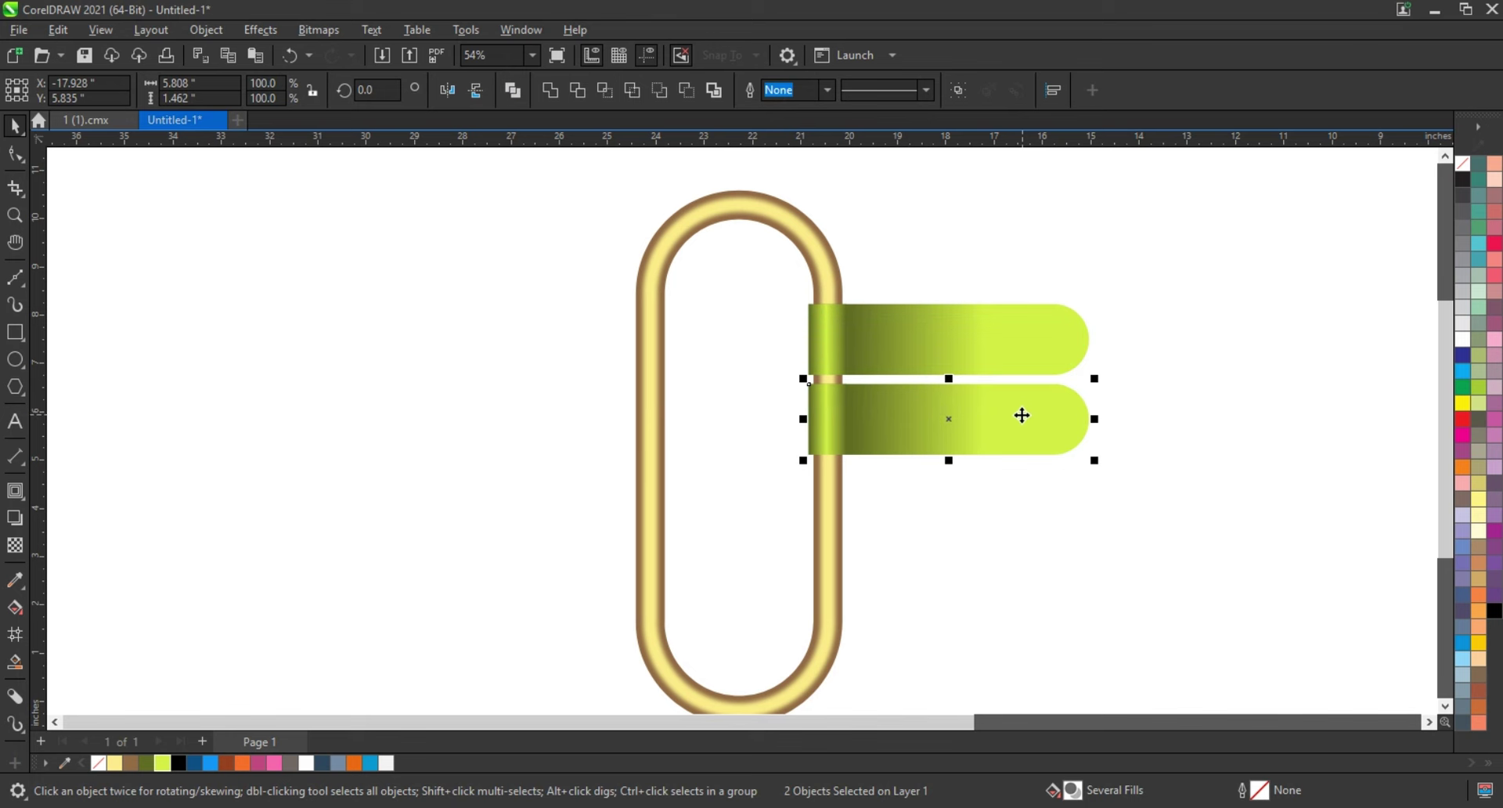
{"action": "key", "text": "ctrl+d"}
{"action": "key", "text": "ctrl+d"}
{"action": "mouse_move", "coordinate": [1194, 298]}
{"action": "left_mouse_down"}
{"action": "mouse_move", "coordinate": [900, 557]}
{"action": "mouse_move", "coordinate": [744, 626]}
{"action": "left_mouse_up"}
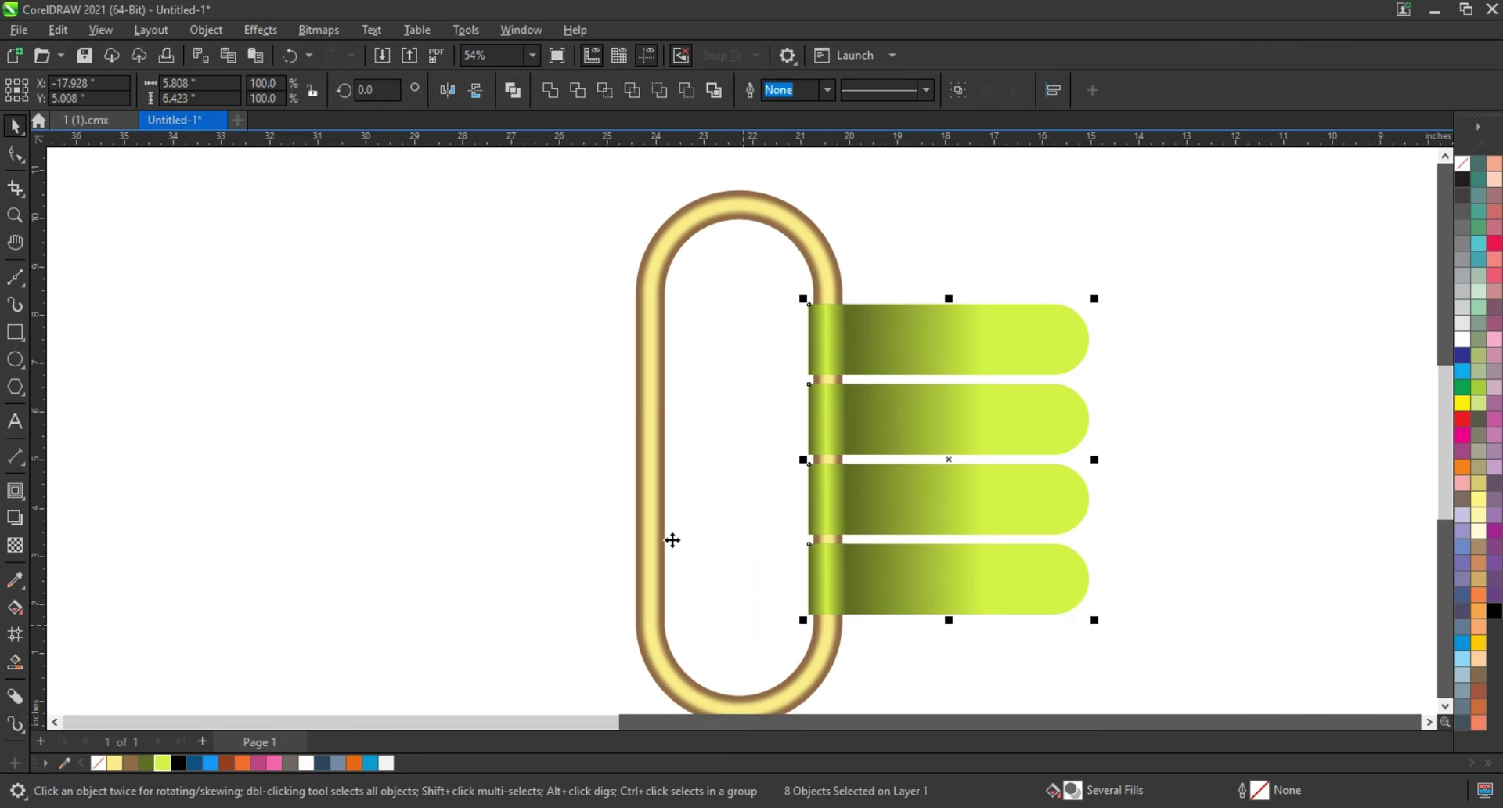
{"action": "key", "text": "shift+F2"}
Recolour the bottom tab's cap and bar with dark-to-light blue gradients.
{"action": "left_click", "coordinate": [537, 649]}
{"action": "key", "text": "g"}
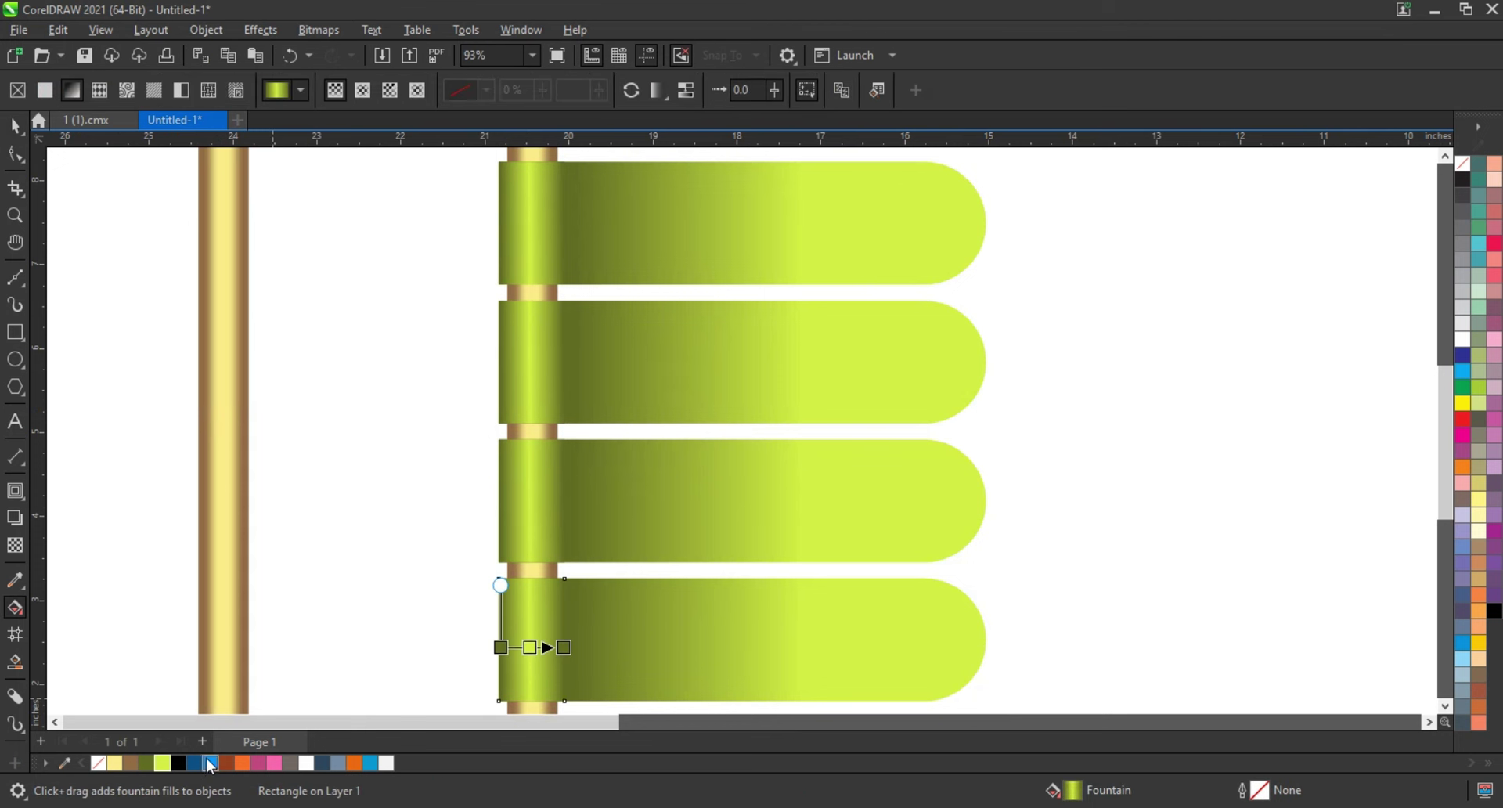
{"action": "left_click_drag", "start_coordinate": [568, 657], "coordinate": [565, 649]}
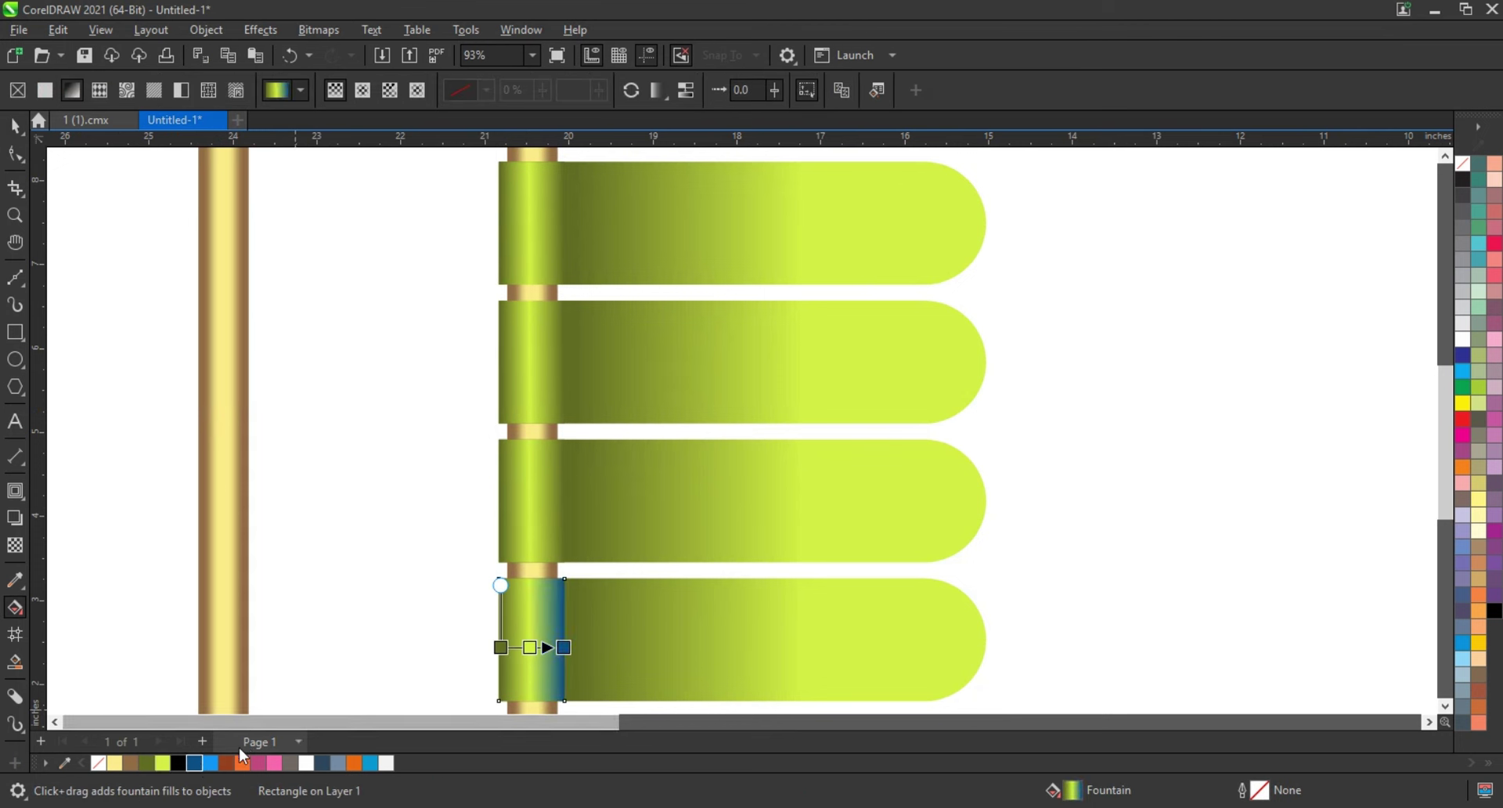
{"action": "mouse_move", "coordinate": [479, 693]}
{"action": "left_mouse_down"}
{"action": "mouse_move", "coordinate": [501, 648]}
{"action": "mouse_move", "coordinate": [533, 652]}
{"action": "left_mouse_up"}
{"action": "left_click", "coordinate": [595, 618]}
{"action": "left_click_drag", "start_coordinate": [194, 764], "coordinate": [574, 645]}
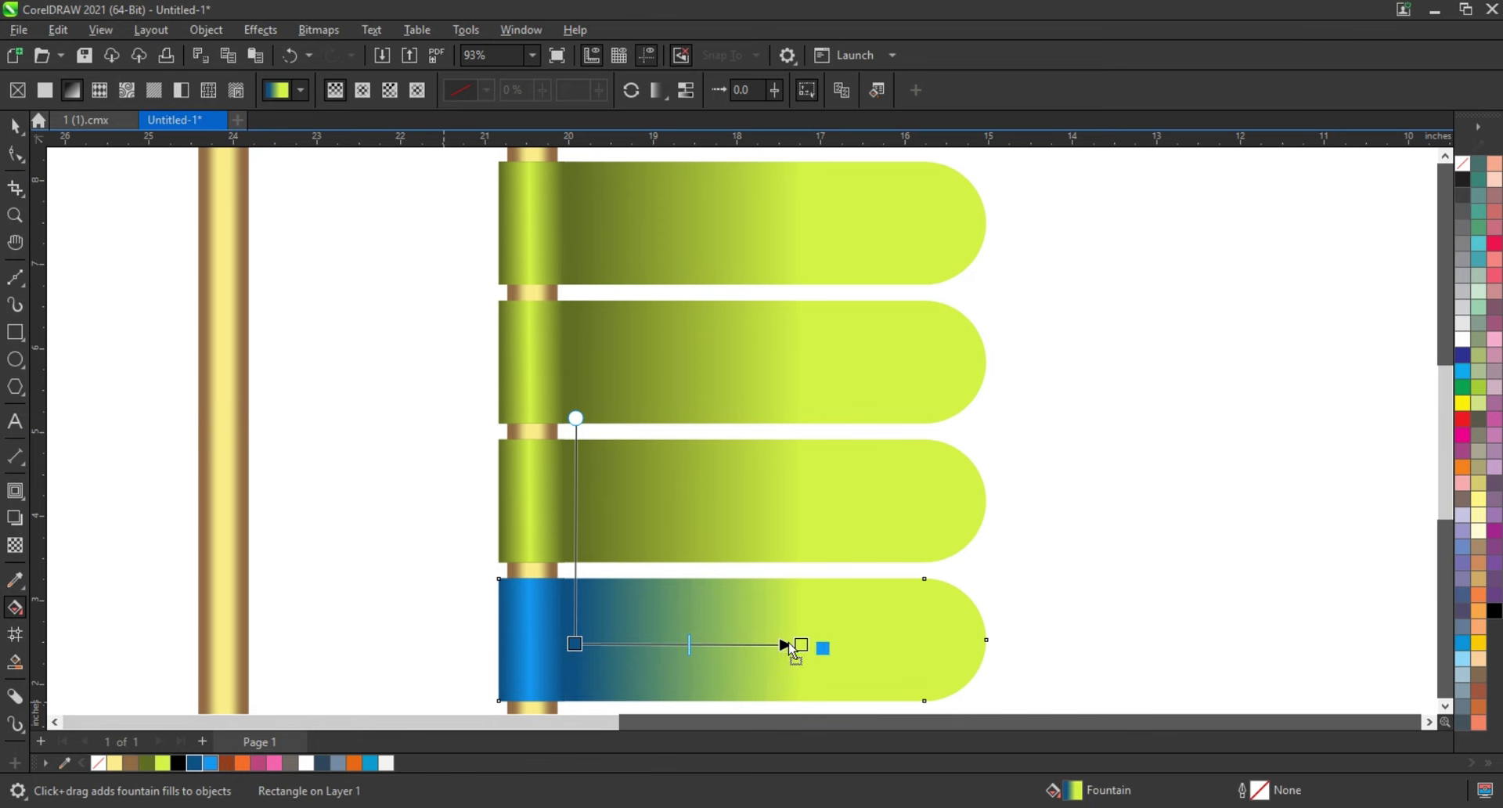
{"action": "left_click_drag", "start_coordinate": [799, 654], "coordinate": [801, 645]}
Recolour the third tab brown-to-orange and start the second bar's gradient in pink.
{"action": "left_click", "coordinate": [661, 523]}
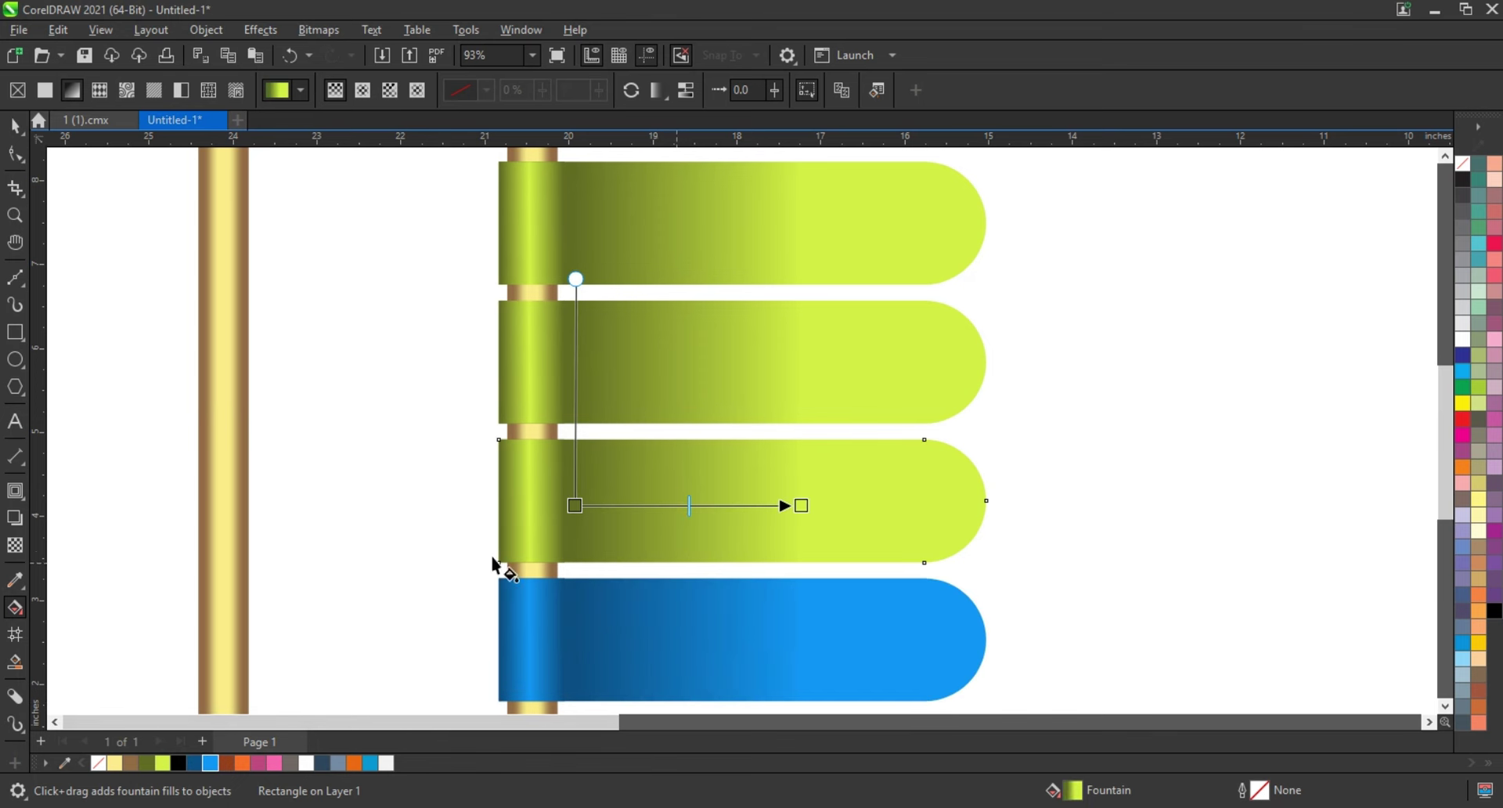
{"action": "left_click_drag", "start_coordinate": [243, 764], "coordinate": [576, 506]}
{"action": "left_click_drag", "start_coordinate": [251, 765], "coordinate": [809, 513]}
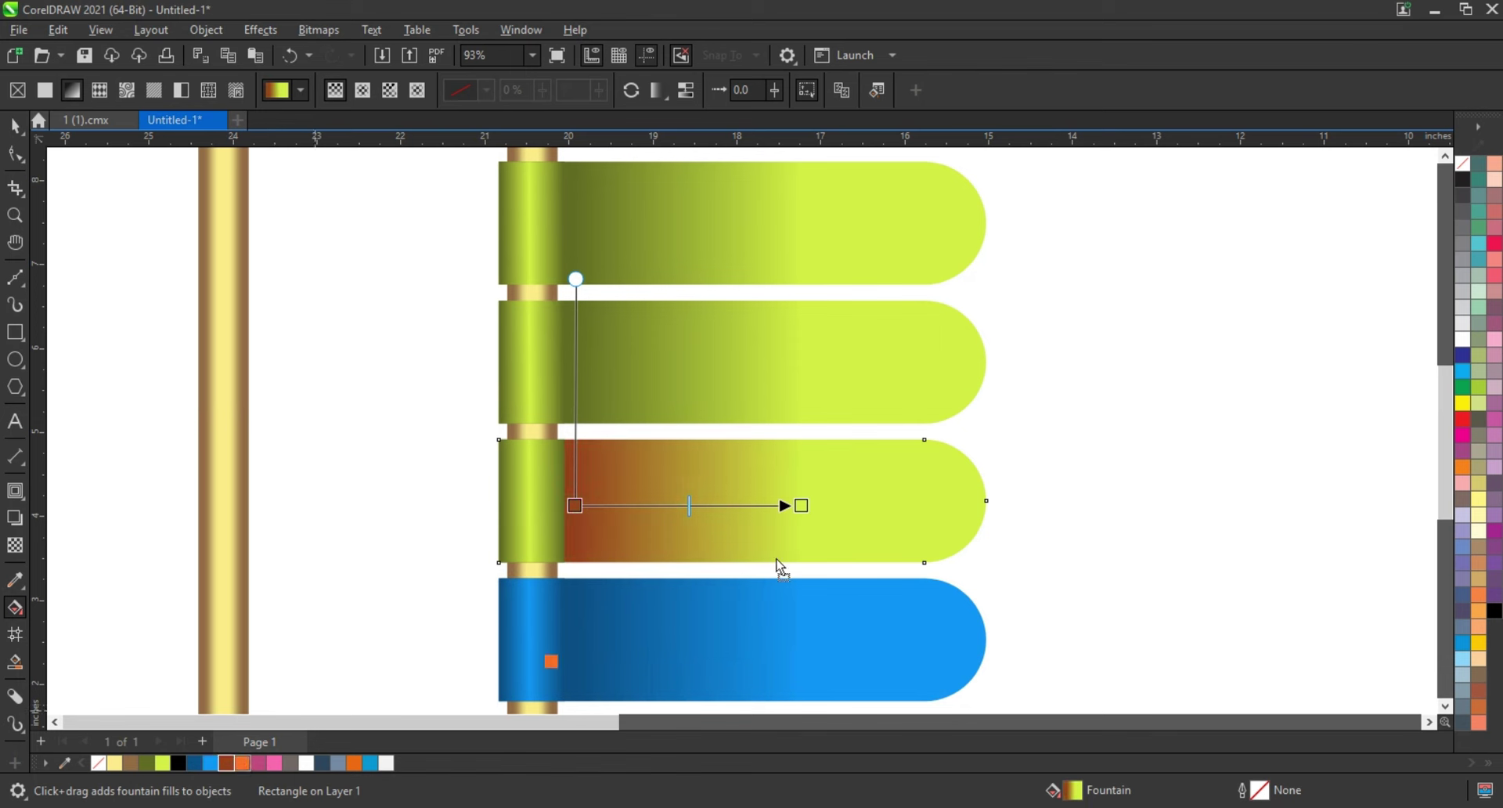
{"action": "left_click", "coordinate": [523, 549]}
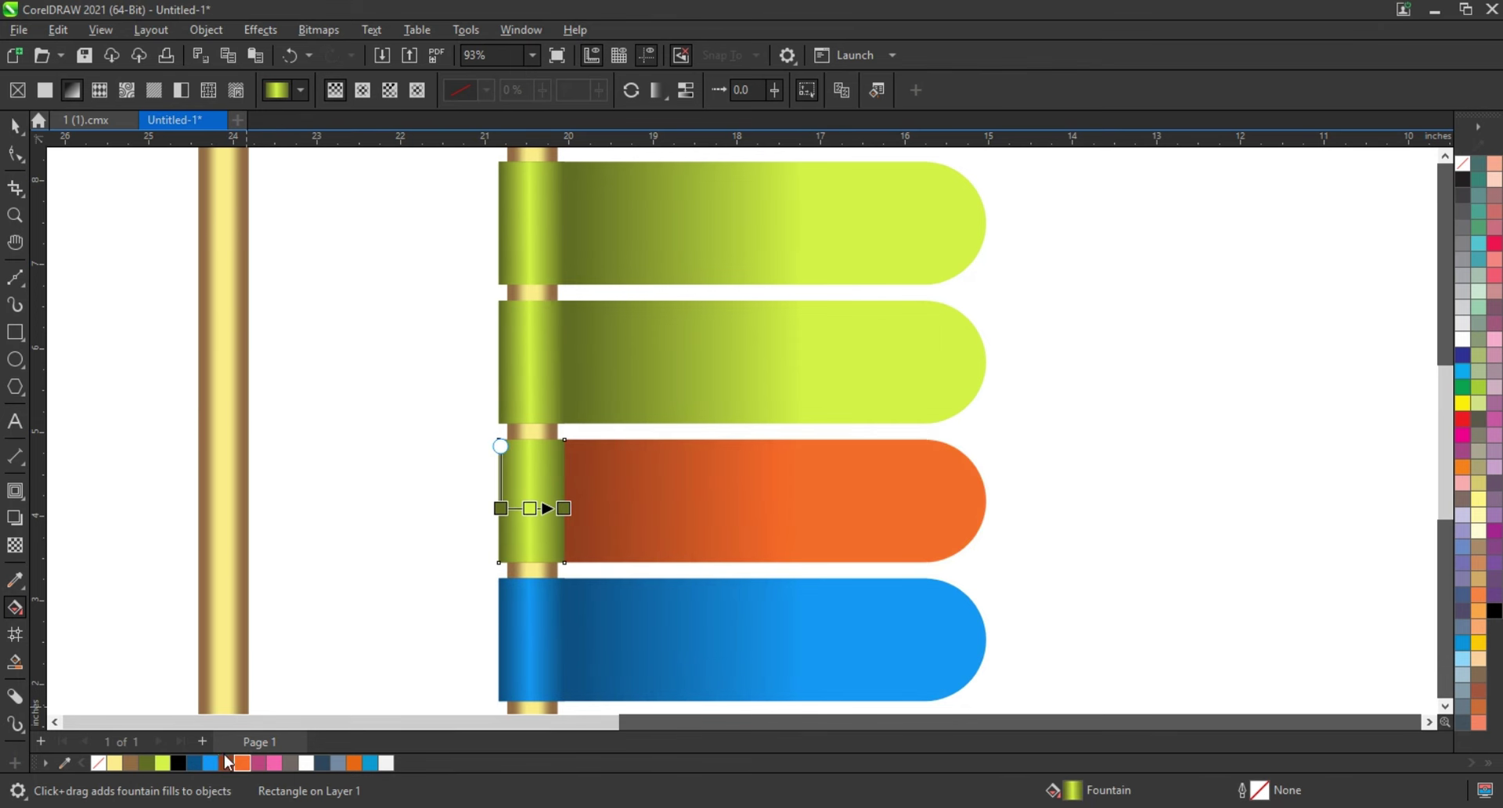
{"action": "mouse_move", "coordinate": [227, 764]}
{"action": "left_mouse_down"}
{"action": "mouse_move", "coordinate": [501, 509]}
{"action": "mouse_move", "coordinate": [568, 516]}
{"action": "left_mouse_up"}
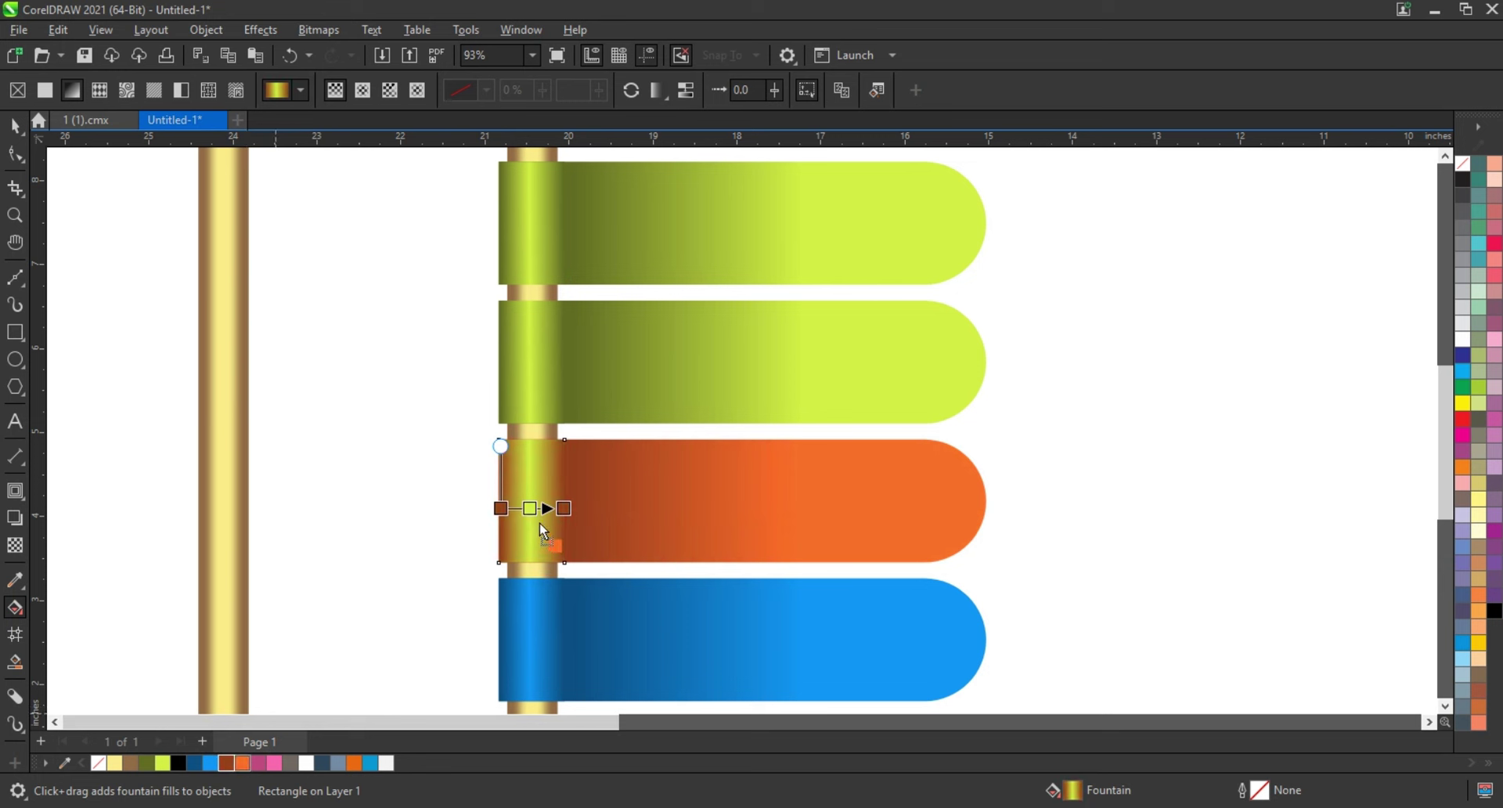
{"action": "left_click_drag", "start_coordinate": [244, 768], "coordinate": [532, 509]}
{"action": "left_click", "coordinate": [642, 393]}
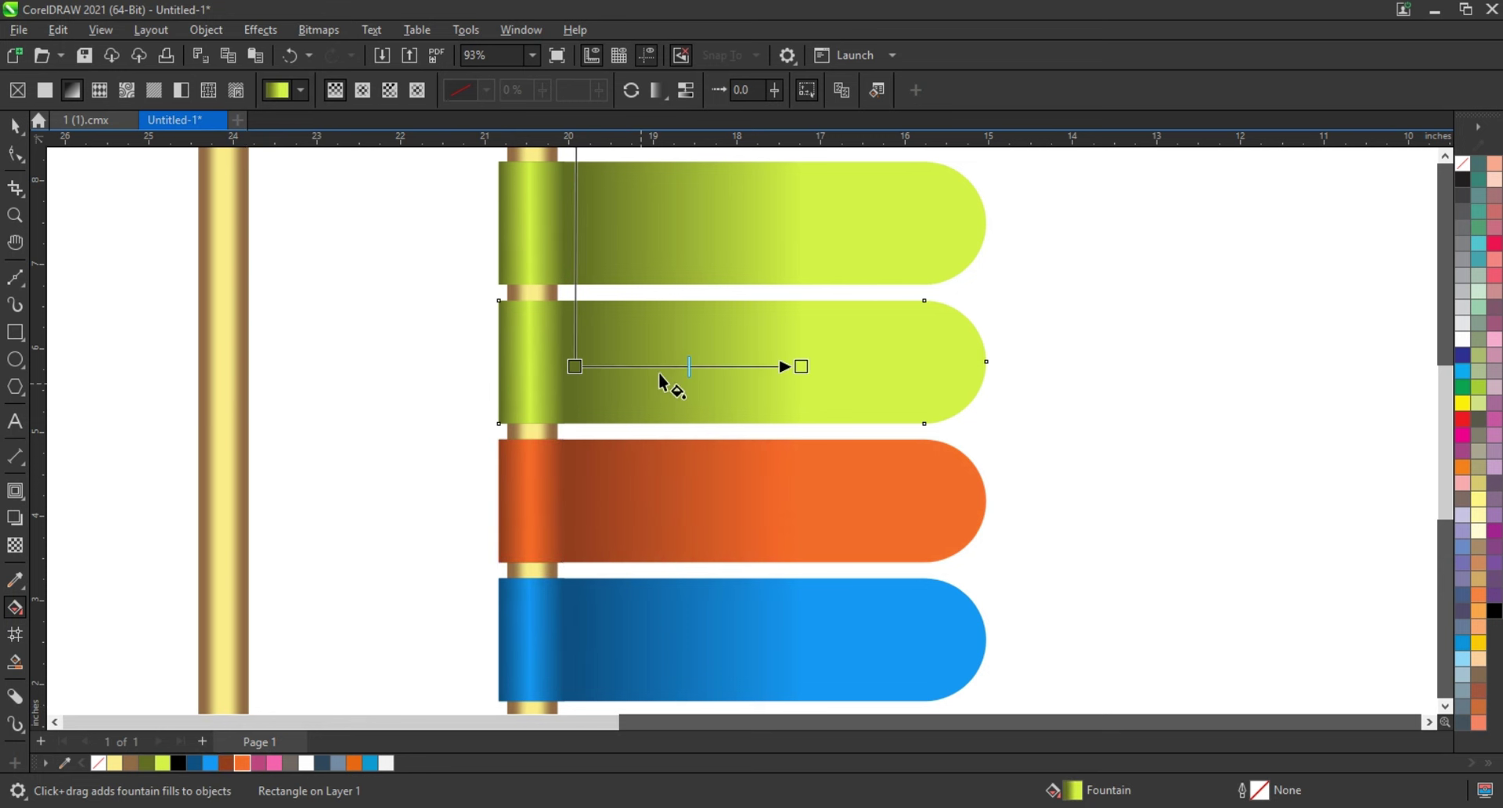
{"action": "mouse_move", "coordinate": [258, 763]}
{"action": "left_mouse_down"}
{"action": "mouse_move", "coordinate": [581, 385]}
{"action": "mouse_move", "coordinate": [574, 368]}
{"action": "left_mouse_up"}
Give the second tab's long bar and its left cap pink gradients.
{"action": "left_click_drag", "start_coordinate": [785, 374], "coordinate": [801, 374]}
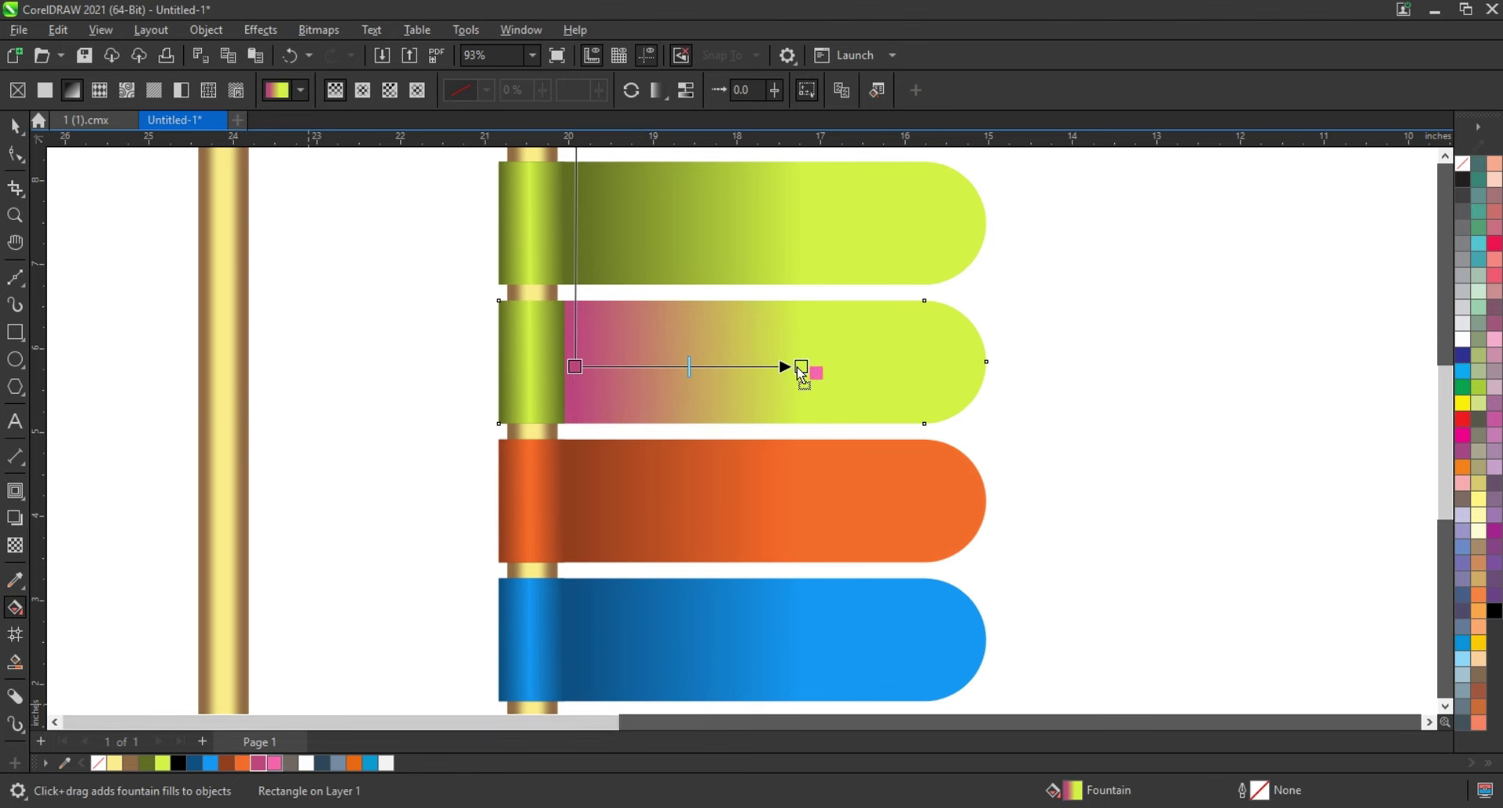
{"action": "left_click", "coordinate": [529, 377]}
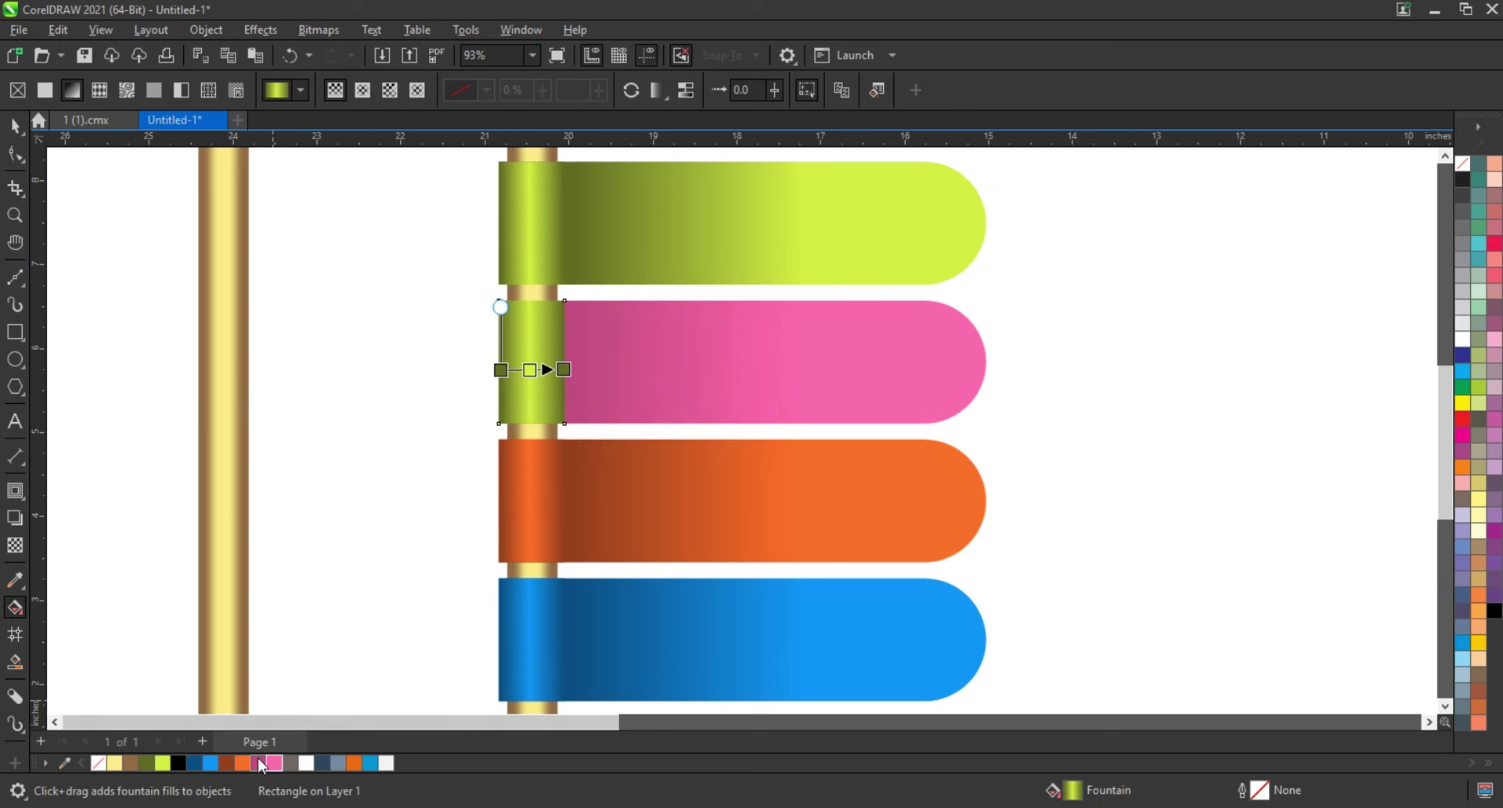
{"action": "left_click_drag", "start_coordinate": [550, 367], "coordinate": [502, 370]}
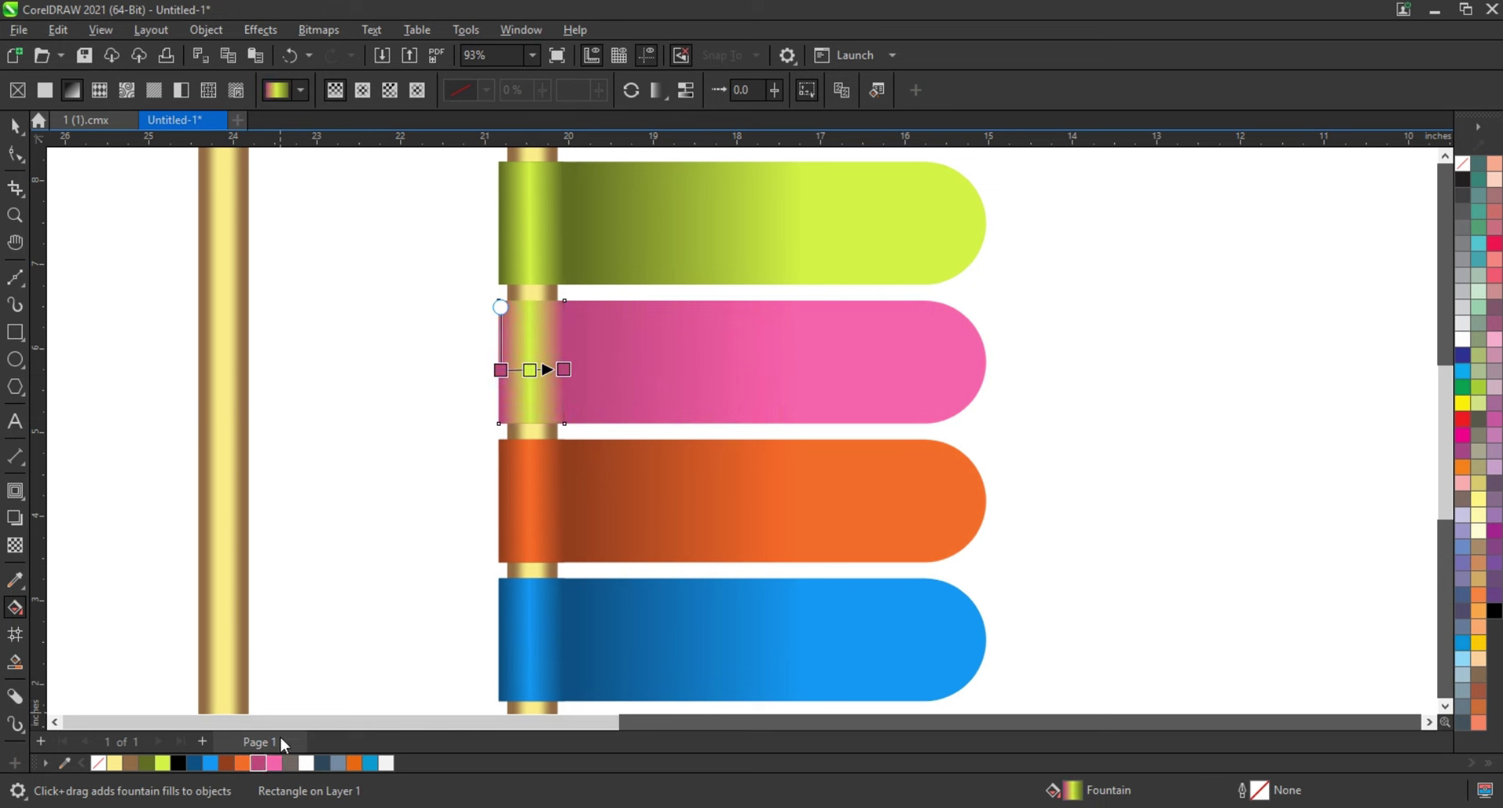
{"action": "left_click_drag", "start_coordinate": [275, 764], "coordinate": [564, 370]}
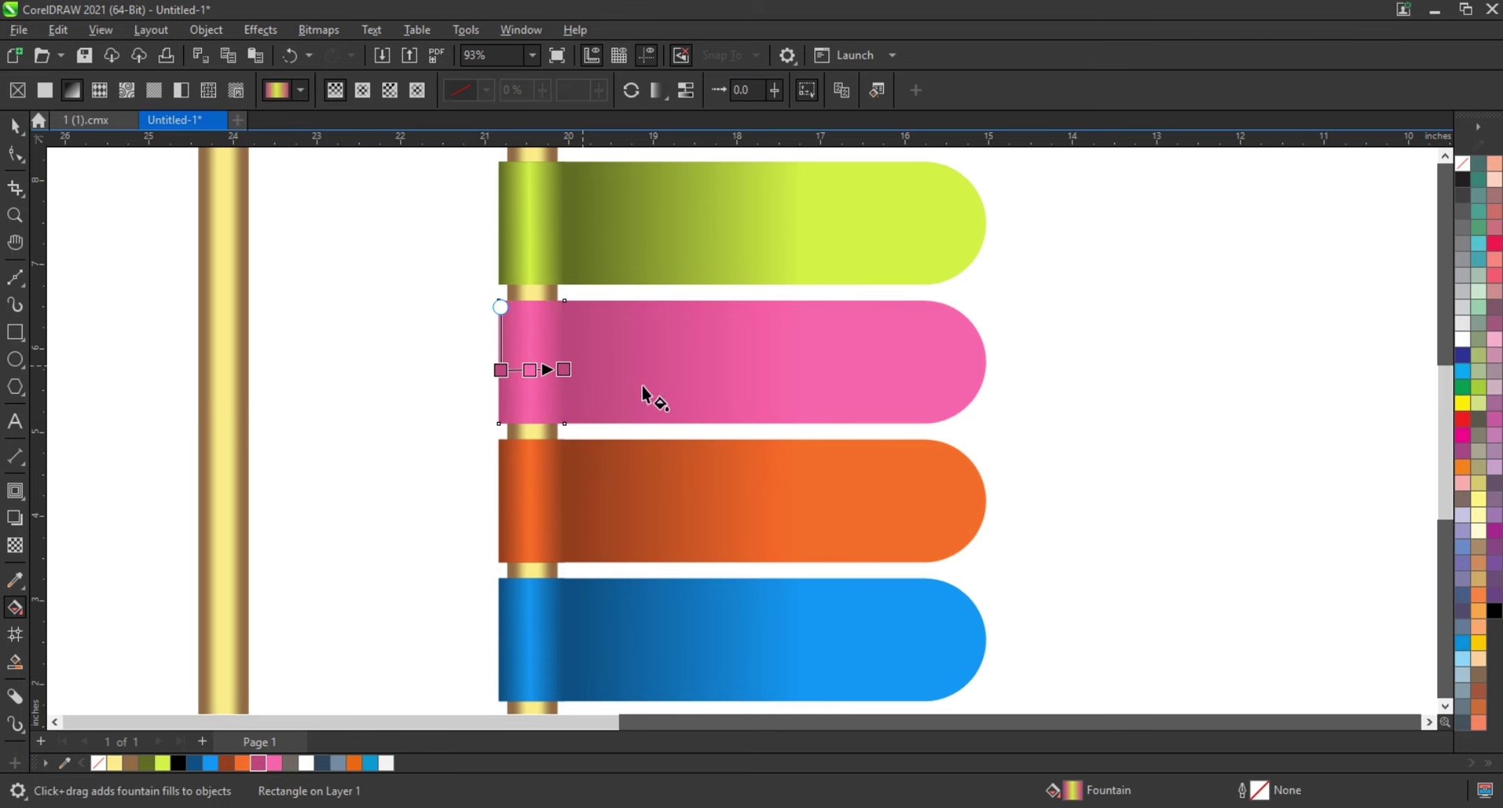
{"action": "left_click", "coordinate": [15, 127]}
{"action": "left_click", "coordinate": [1156, 335]}
{"action": "scroll", "coordinate": [1157, 335], "scroll_direction": "down", "scroll_amount": 1}
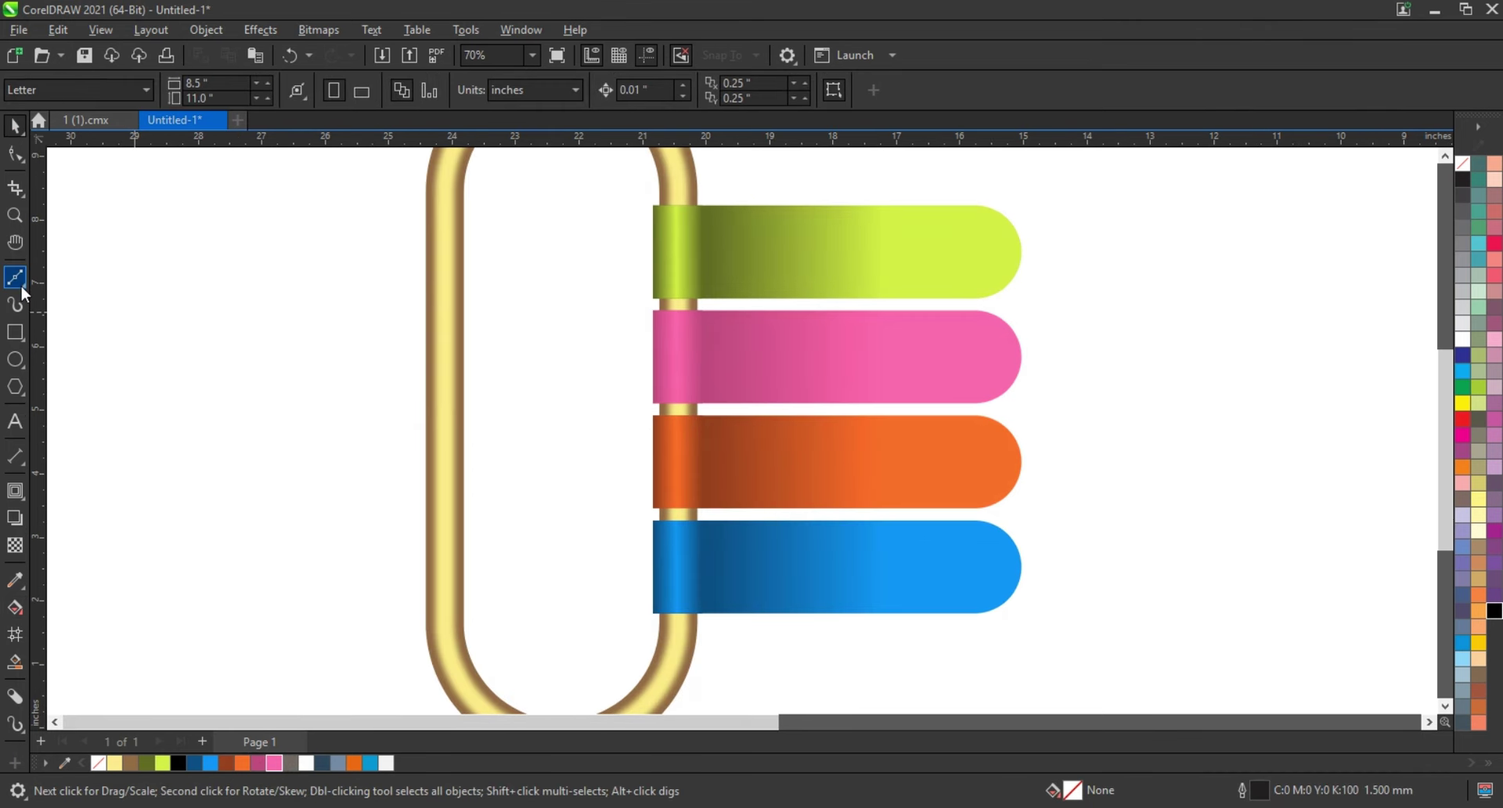
Draw a vertical line across the tabs and fill each tab's area left of it.
{"action": "left_click", "coordinate": [25, 295]}
{"action": "left_click", "coordinate": [78, 298]}
{"action": "left_click", "coordinate": [781, 184]}
{"action": "left_click", "coordinate": [797, 643], "text": "ctrl"}
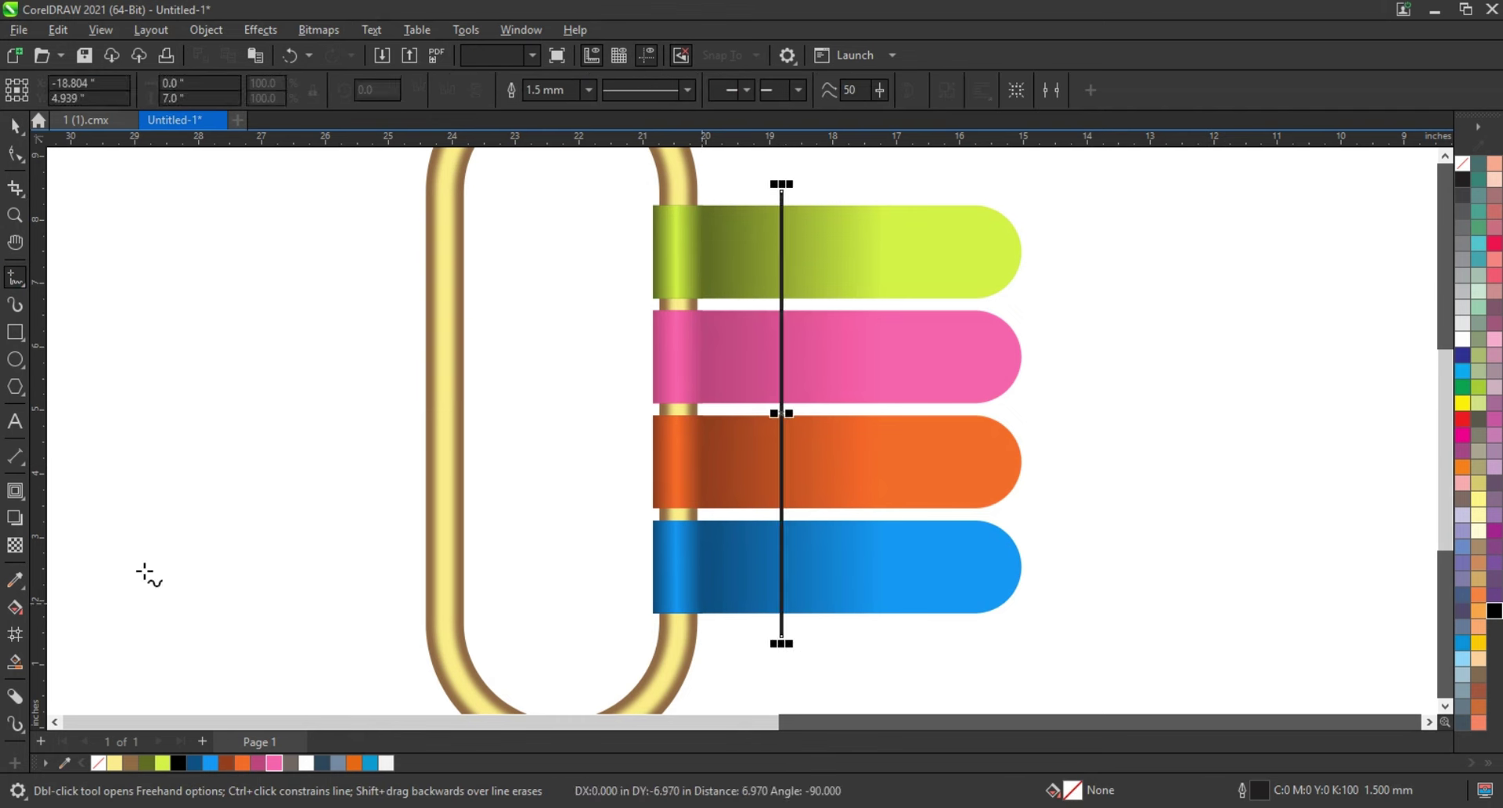
{"action": "left_click", "coordinate": [15, 661]}
{"action": "left_click", "coordinate": [745, 583]}
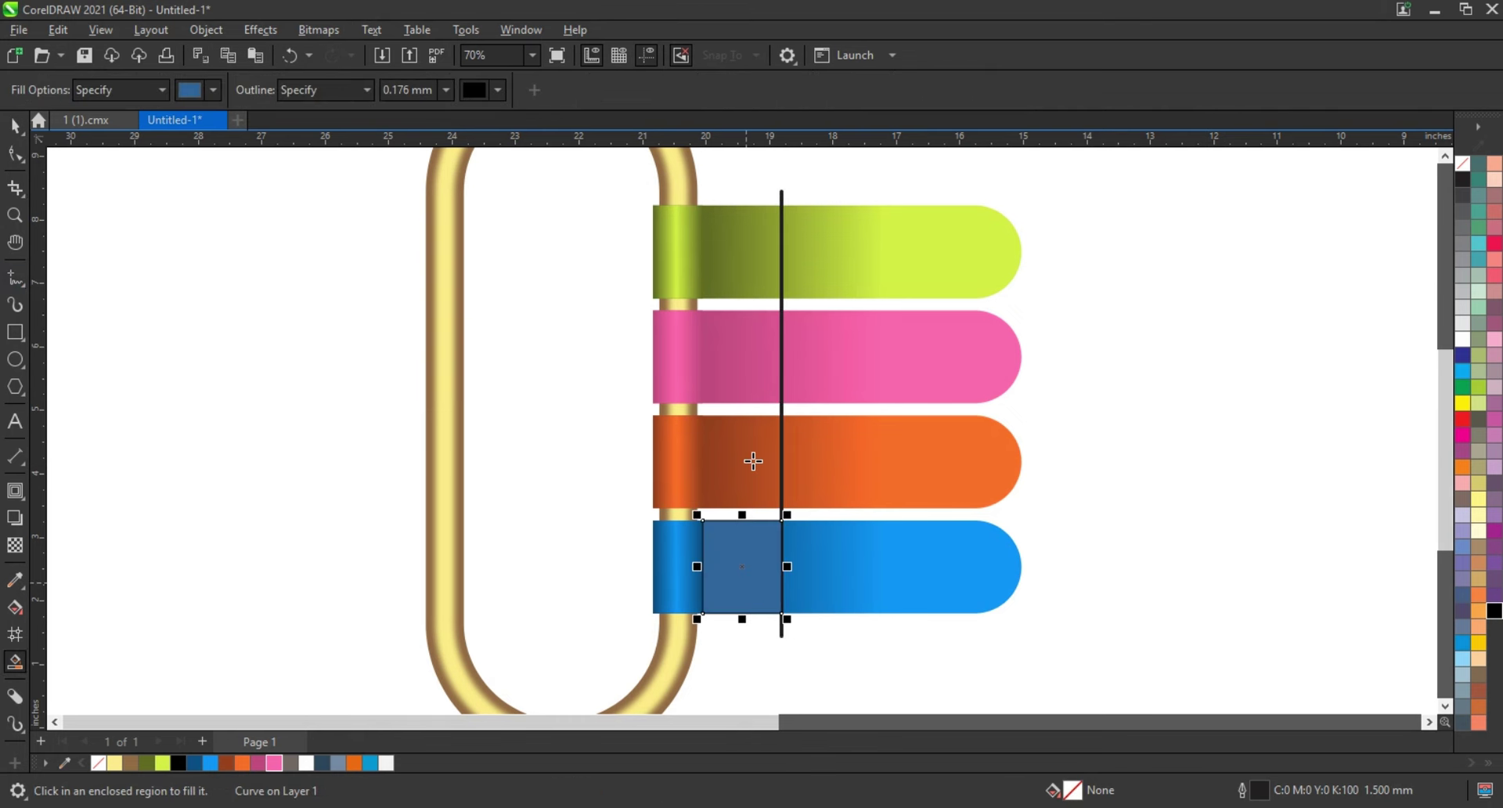
{"action": "left_click", "coordinate": [753, 461]}
{"action": "left_click", "coordinate": [739, 360]}
{"action": "left_click", "coordinate": [728, 252]}
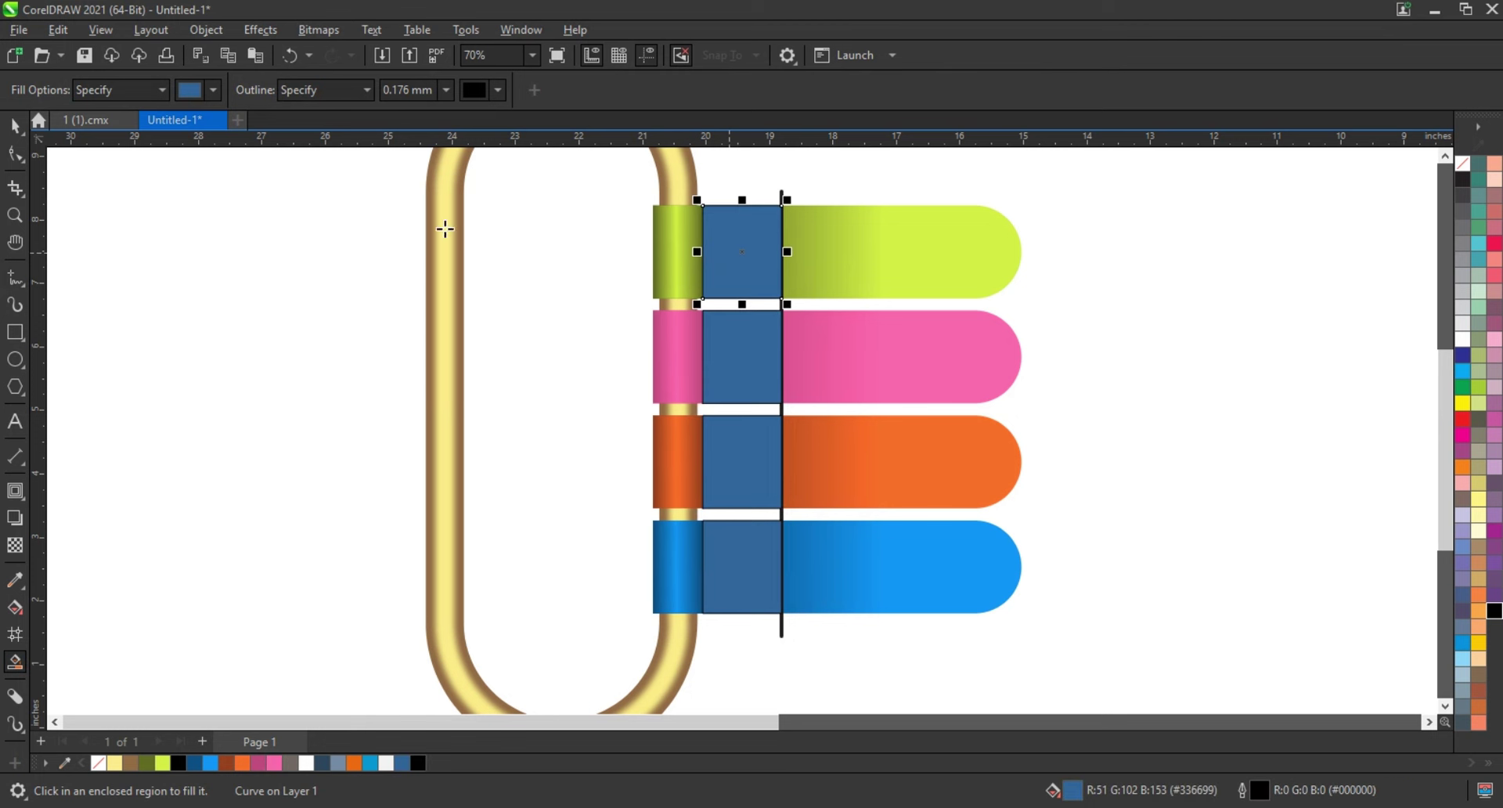
Fill the four new squares black and combine them into one shape.
{"action": "left_click", "coordinate": [15, 121]}
{"action": "left_click", "coordinate": [791, 191]}
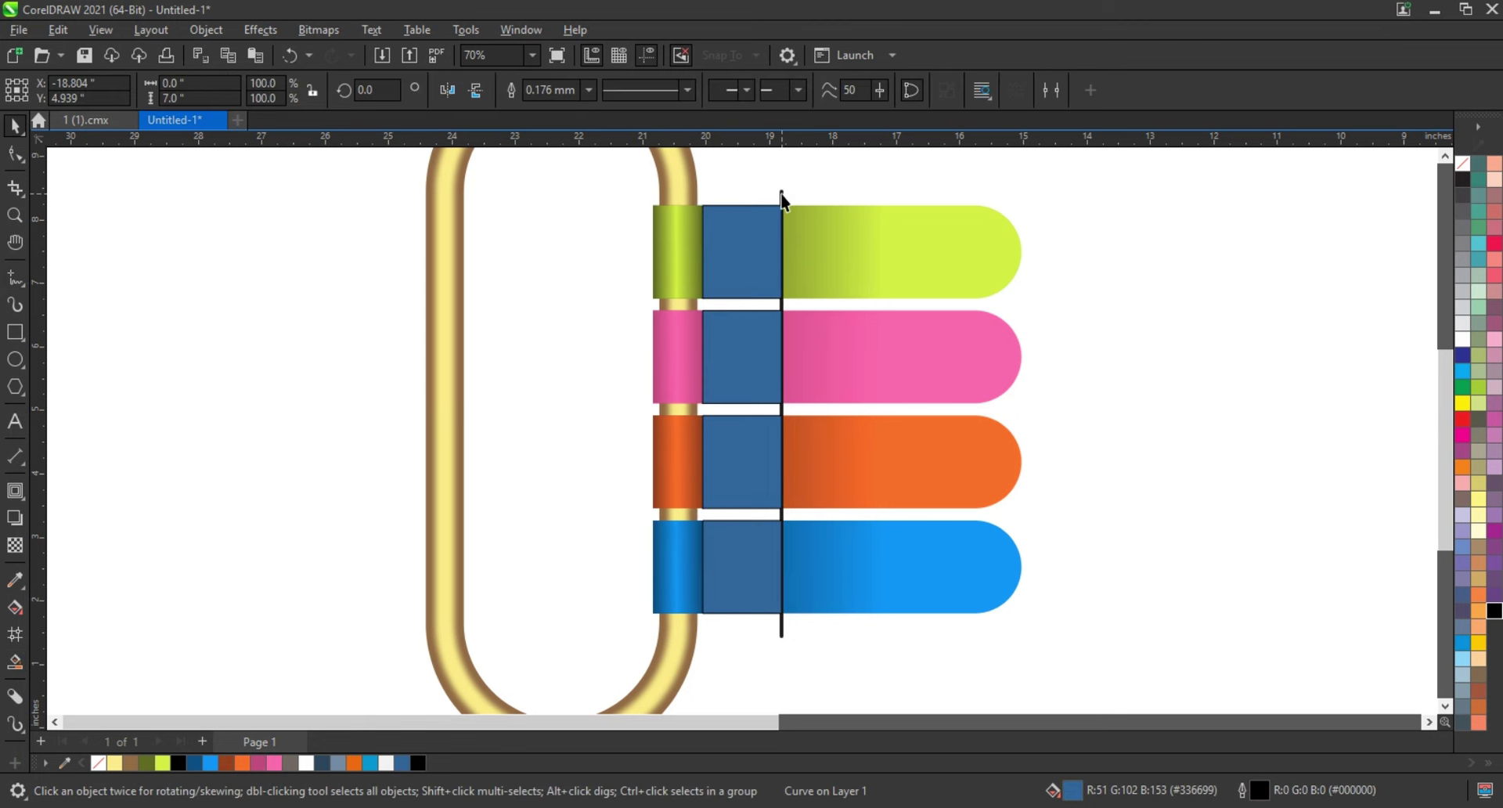
{"action": "left_click", "coordinate": [764, 246]}
{"action": "left_click", "coordinate": [768, 379], "text": "shift"}
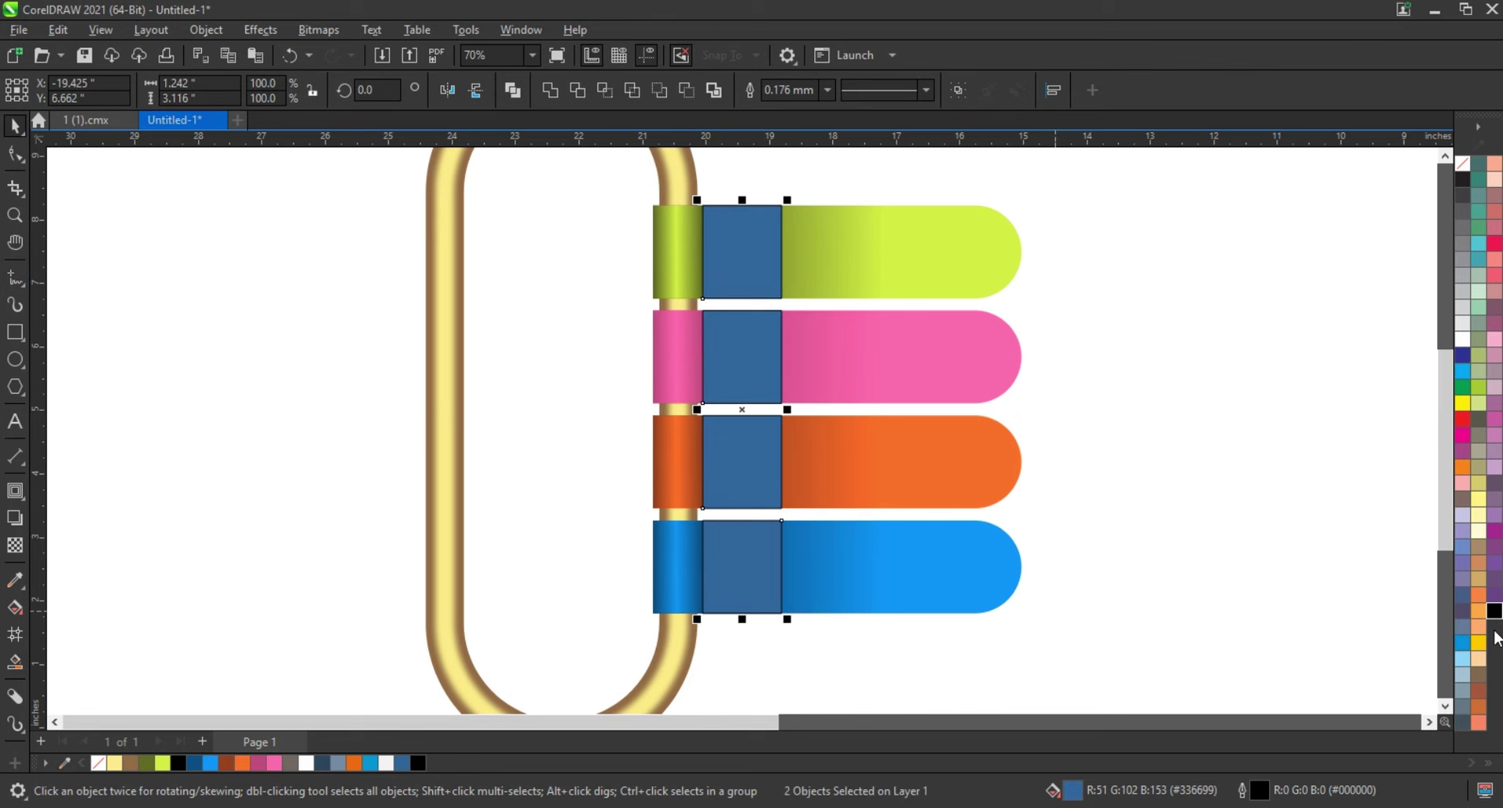
{"action": "left_click", "coordinate": [1494, 610]}
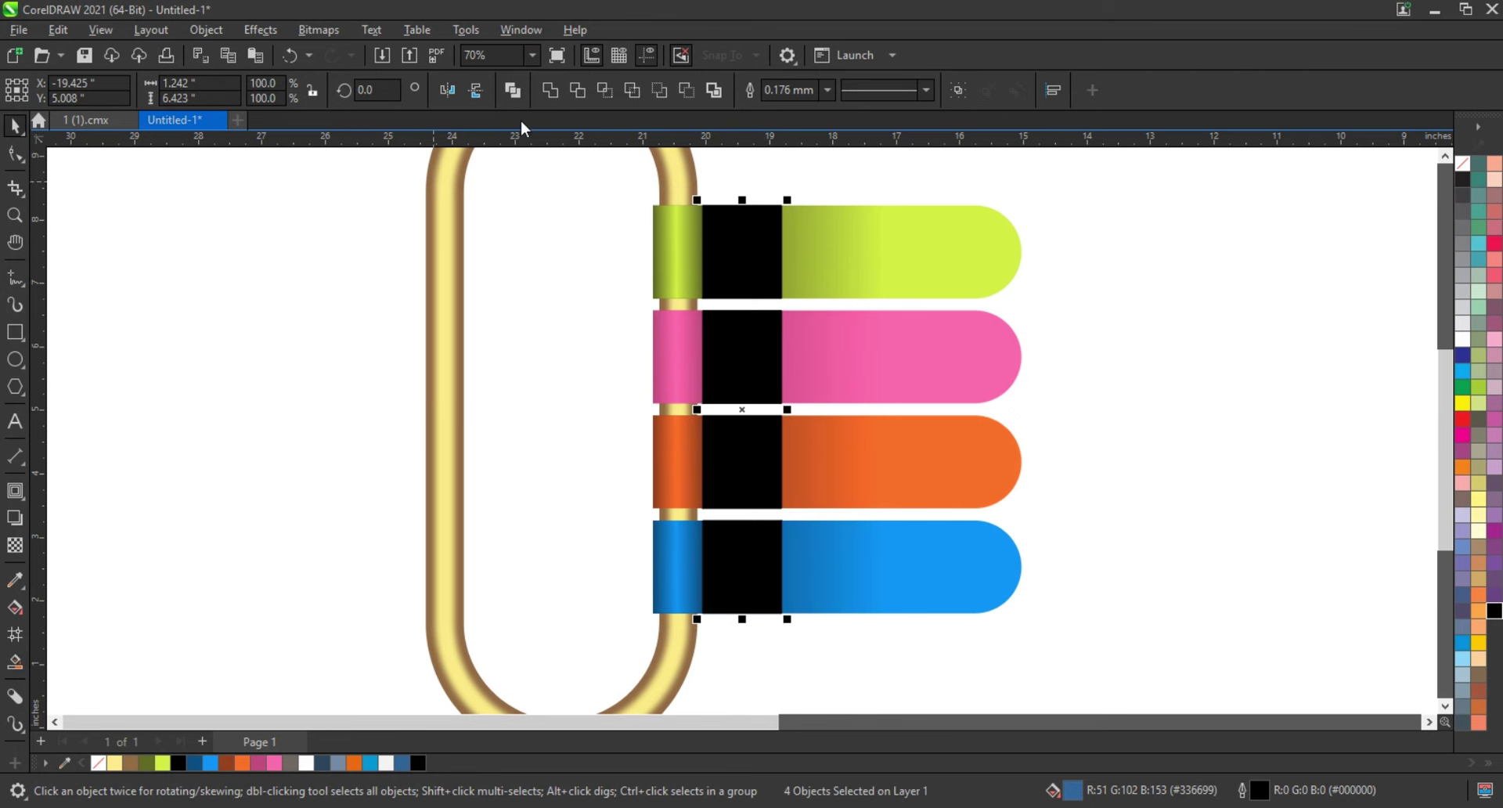
{"action": "left_click", "coordinate": [512, 90]}
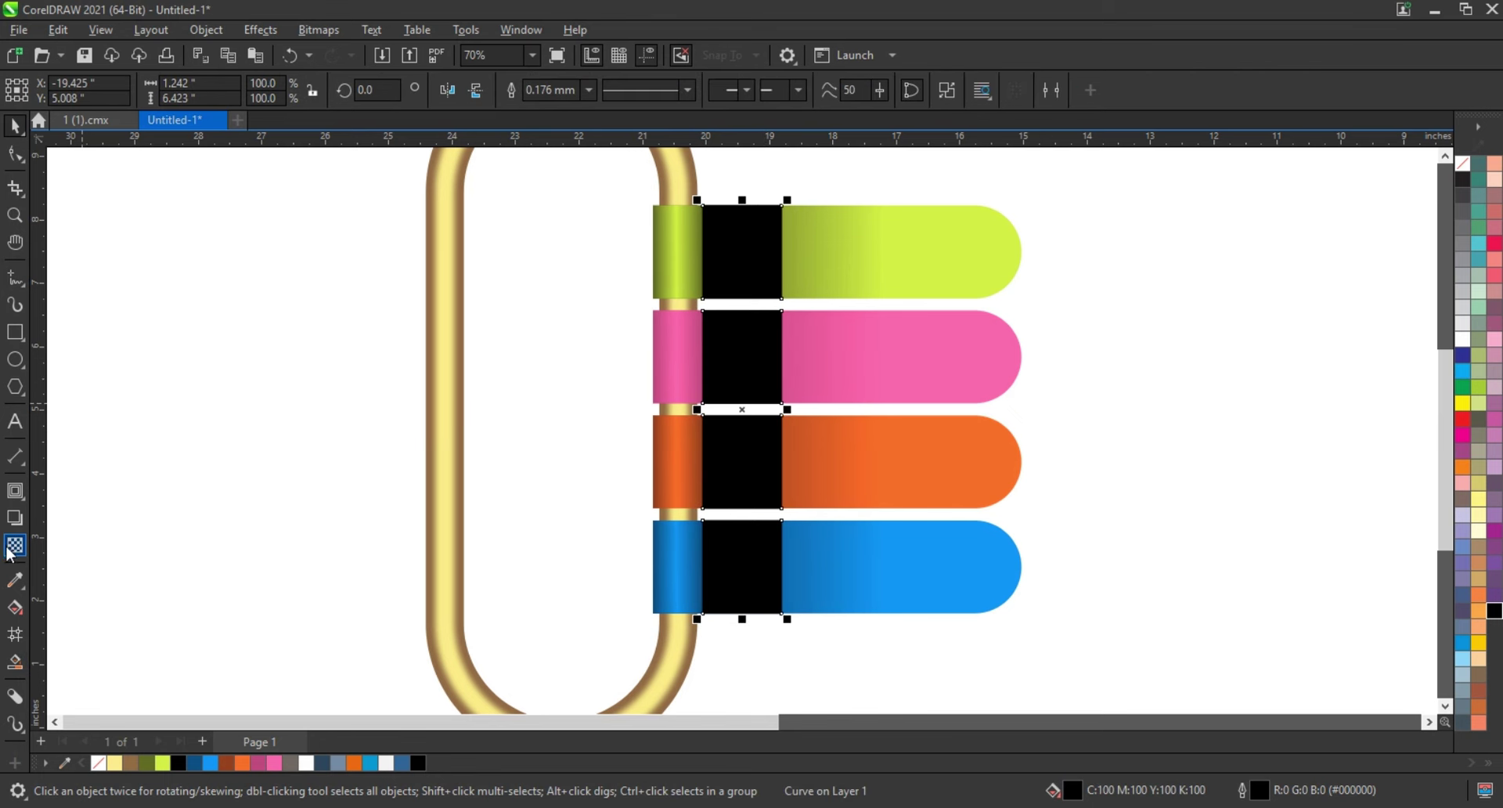
Apply a horizontal black-to-clear fountain transparency across the combined shape.
{"action": "left_click", "coordinate": [14, 545]}
{"action": "mouse_move", "coordinate": [670, 449]}
{"action": "left_mouse_down"}
{"action": "mouse_move", "coordinate": [761, 449]}
{"action": "mouse_move", "coordinate": [633, 451]}
{"action": "left_mouse_up"}
{"action": "left_click_drag", "start_coordinate": [761, 450], "coordinate": [736, 450]}
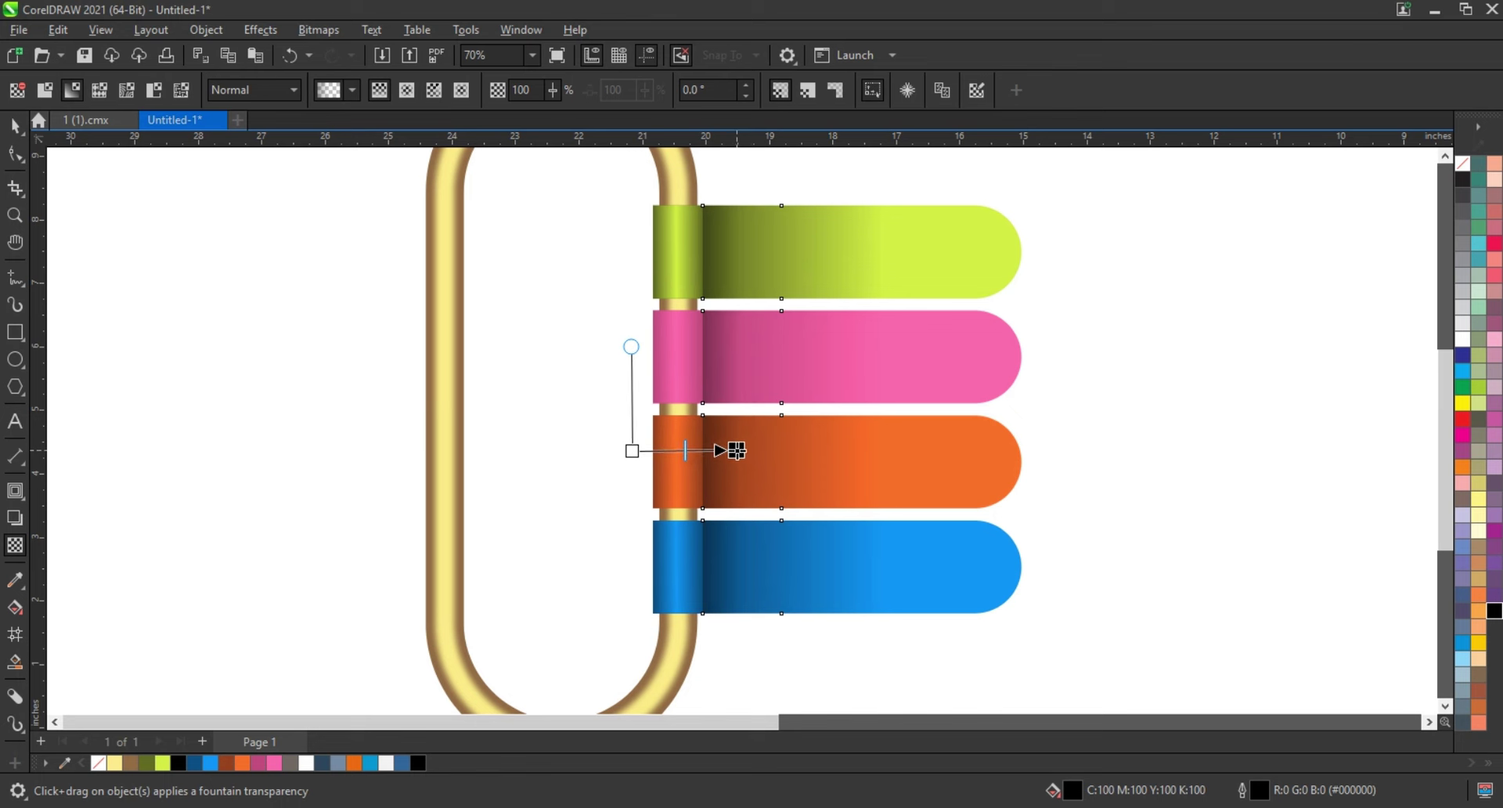
{"action": "key", "text": "space"}
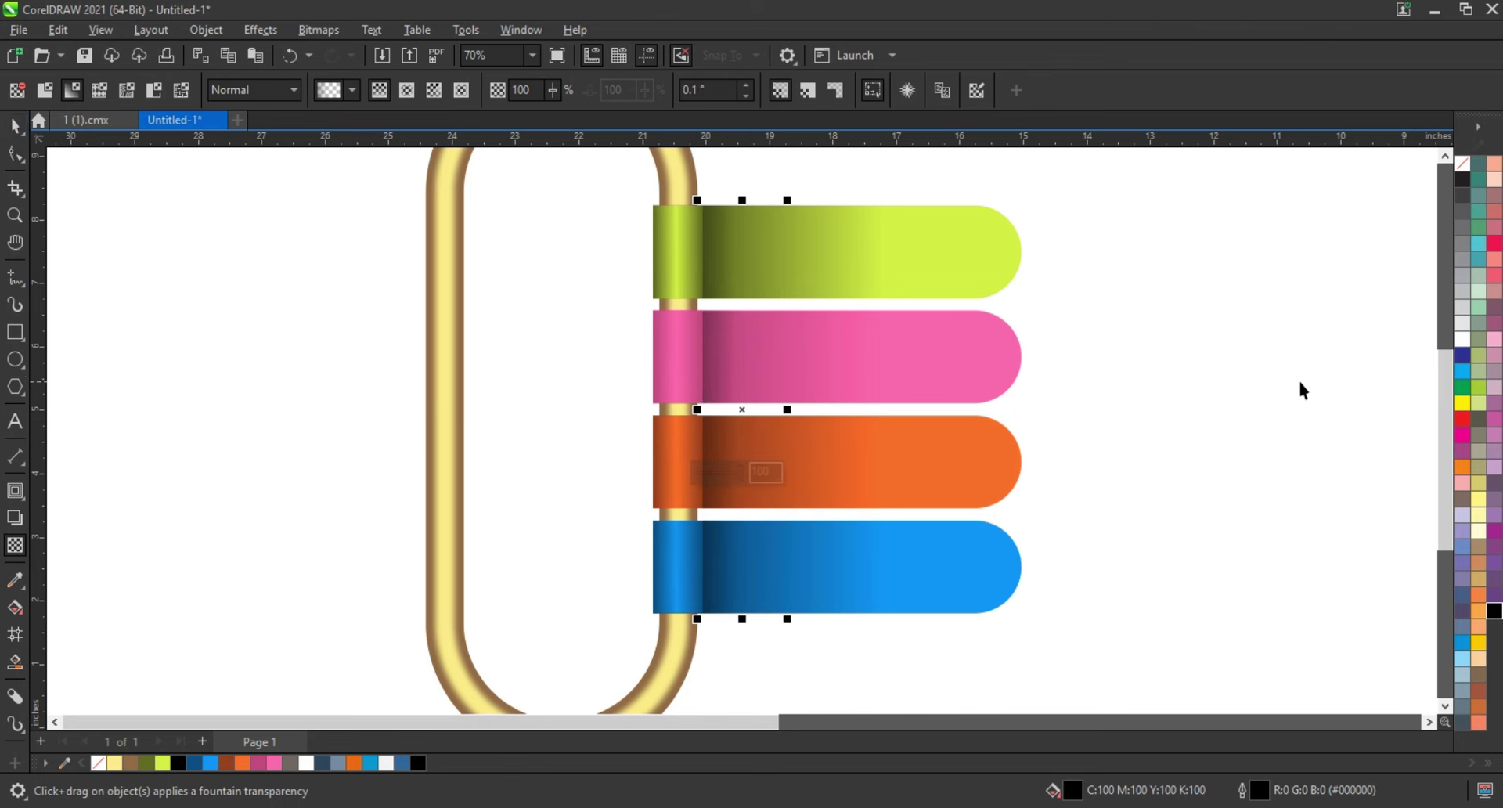
{"action": "left_click", "coordinate": [1299, 387]}
{"action": "scroll", "coordinate": [988, 379], "scroll_direction": "down", "scroll_amount": 1}
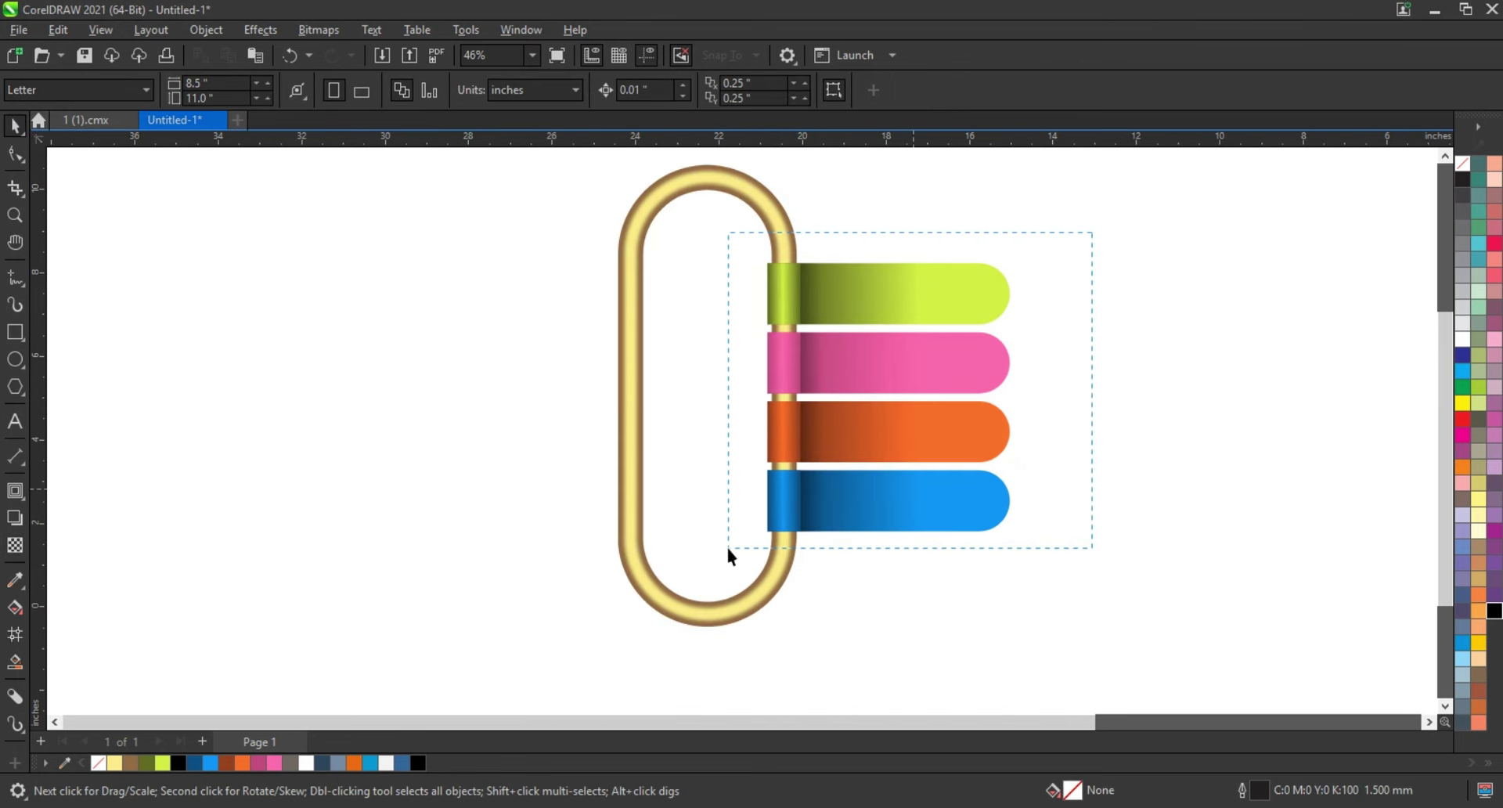
Mirror a duplicate of the four coloured bands onto the ring's left side.
{"action": "left_click_drag", "start_coordinate": [1089, 233], "coordinate": [726, 544]}
{"action": "left_click_drag", "start_coordinate": [1016, 397], "coordinate": [611, 378]}
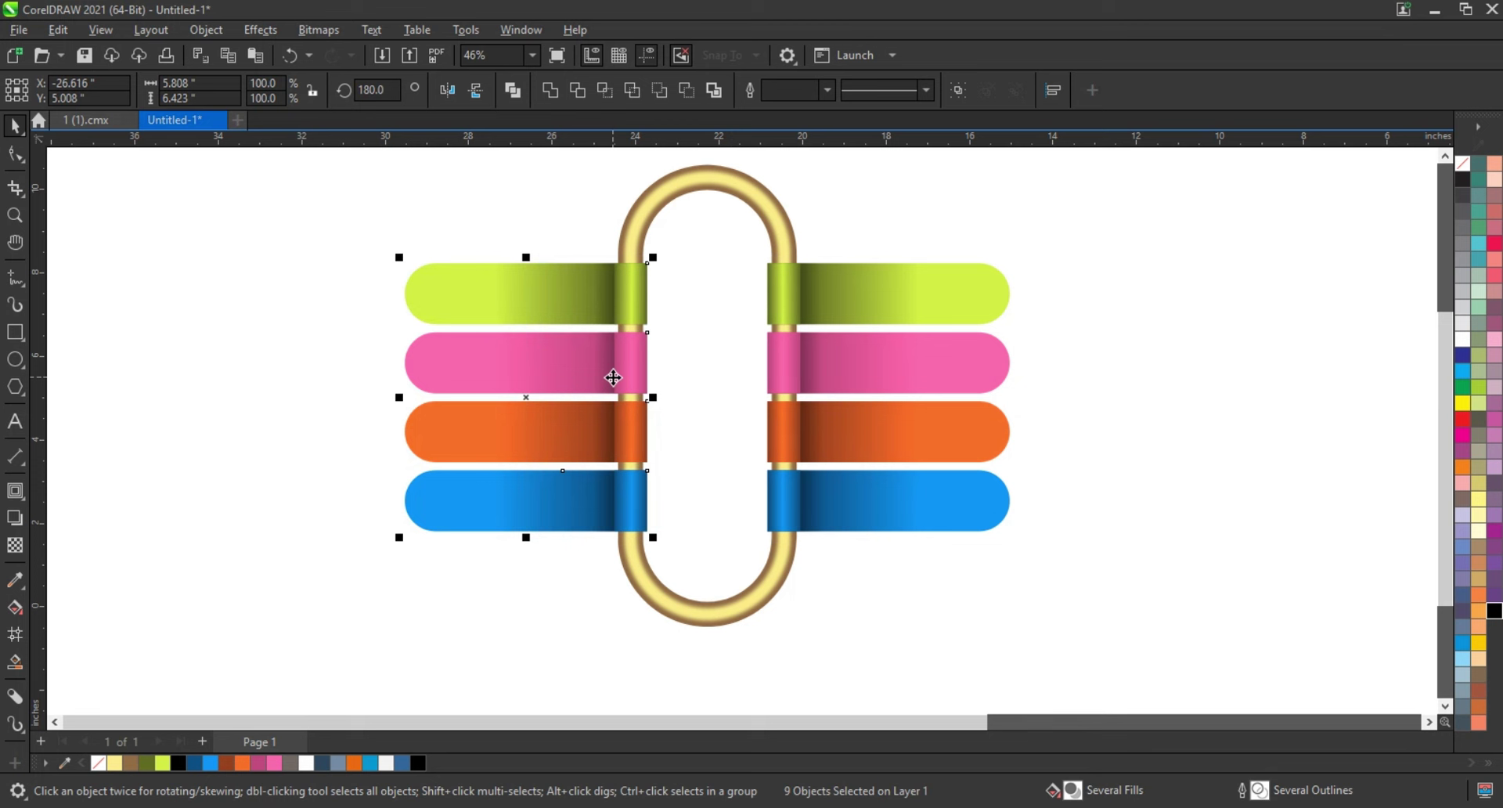
{"action": "left_click_drag", "start_coordinate": [411, 311], "coordinate": [478, 342]}
Shorten the left-side bands by pulling in their outer ends.
{"action": "left_click", "coordinate": [440, 435], "text": "shift"}
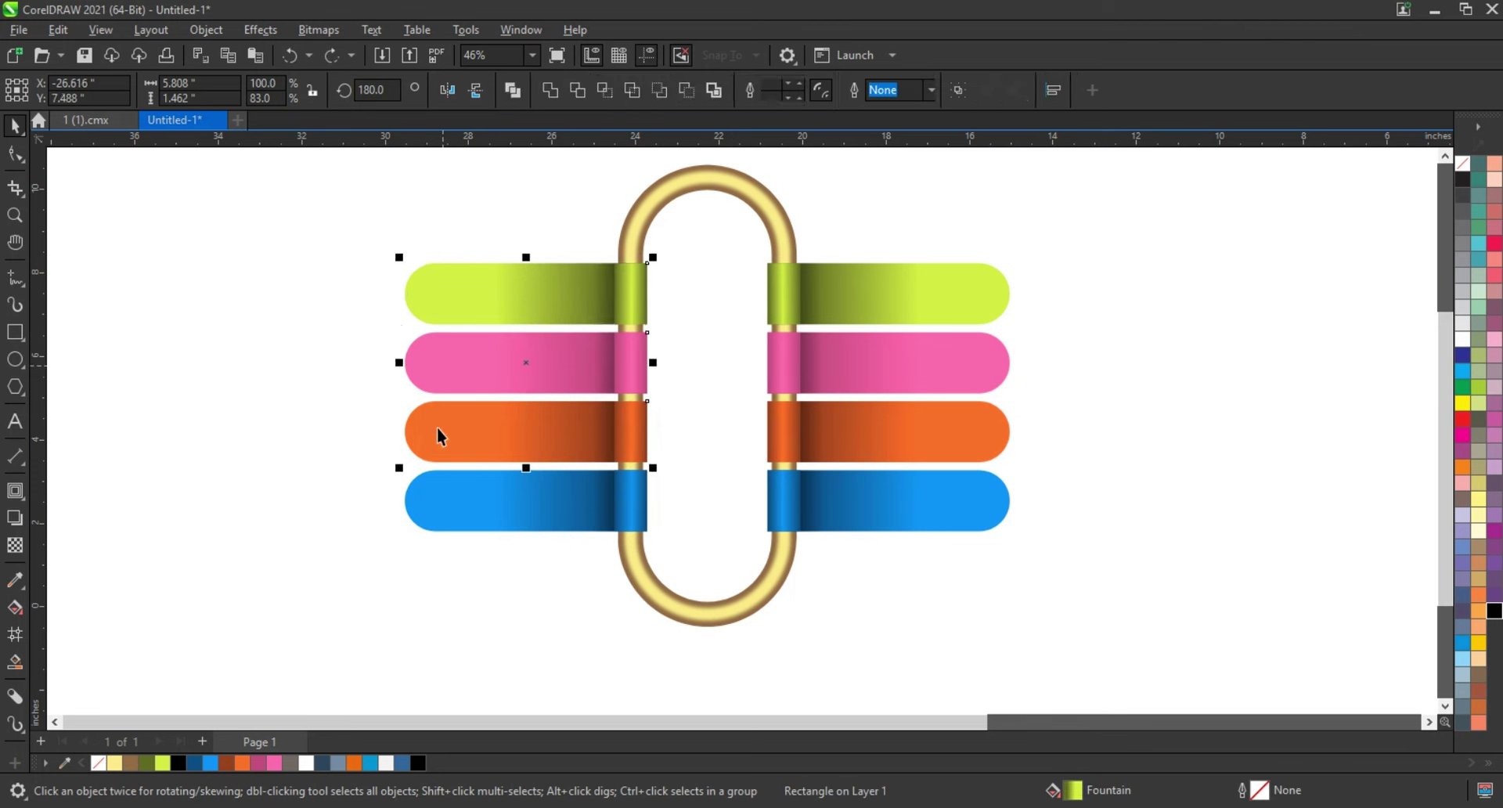
{"action": "left_click", "coordinate": [451, 522], "text": "shift"}
{"action": "left_click_drag", "start_coordinate": [399, 395], "coordinate": [484, 401]}
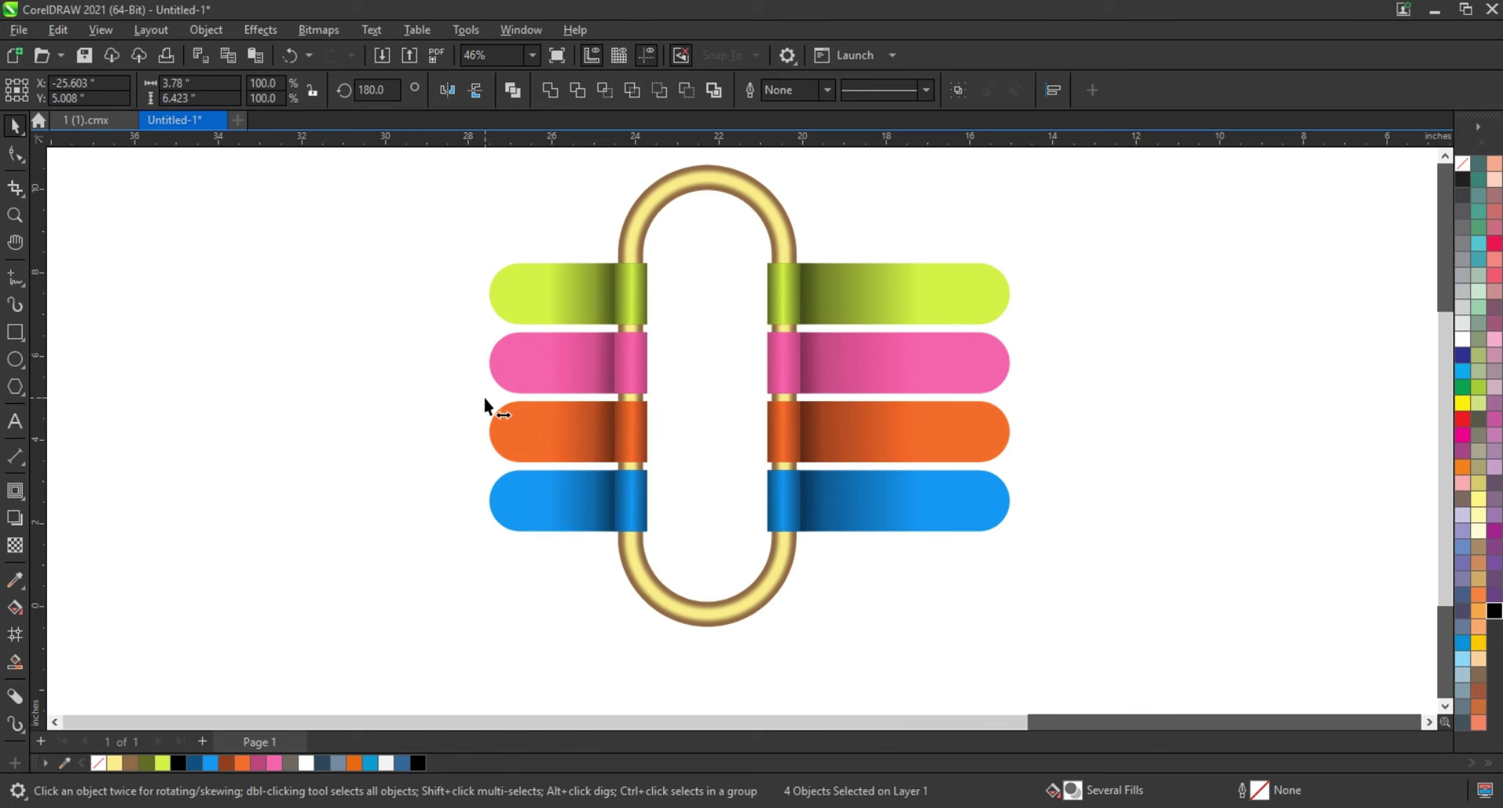
{"action": "left_click_drag", "start_coordinate": [485, 398], "coordinate": [492, 397]}
{"action": "left_click", "coordinate": [443, 408]}
Draw a large taupe-grey (#716863) square behind the ring-and-tabs artwork, then select the artwork.
{"action": "scroll", "coordinate": [442, 408], "scroll_direction": "down", "scroll_amount": 1}
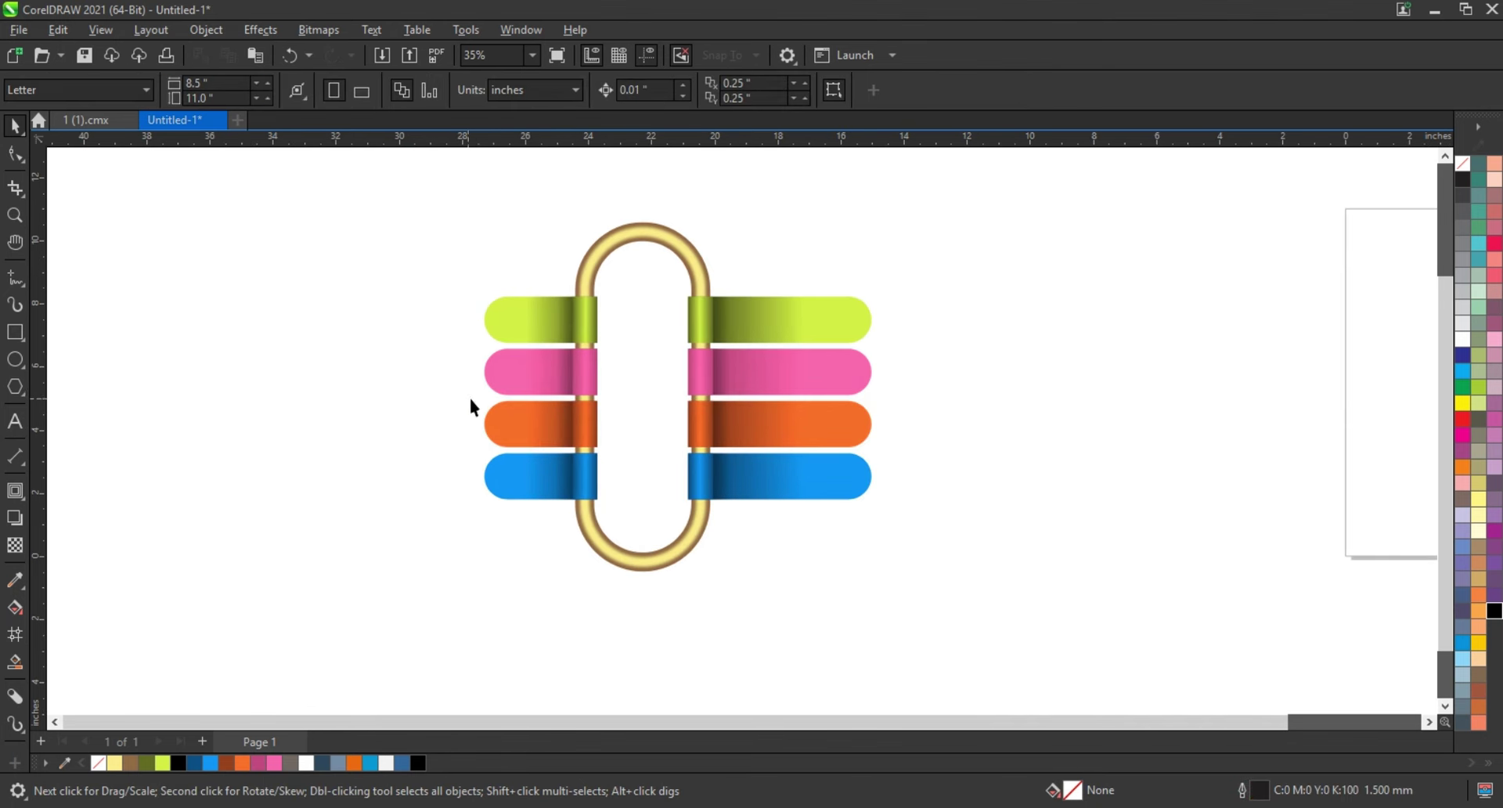
{"action": "left_click", "coordinate": [15, 332]}
{"action": "left_click_drag", "start_coordinate": [378, 157], "coordinate": [893, 633]}
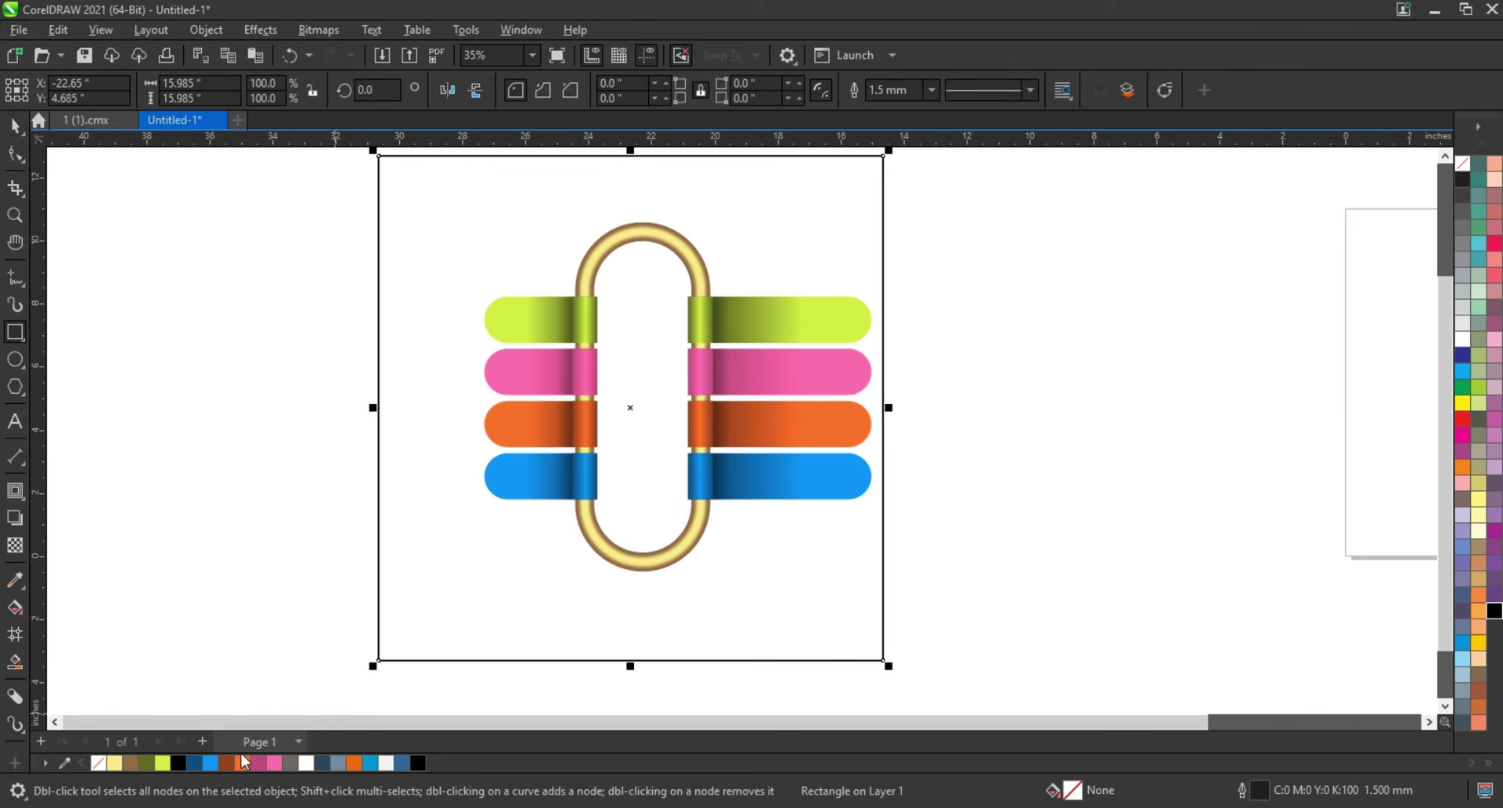
{"action": "left_click", "coordinate": [292, 762]}
{"action": "key", "text": "shift+Page_Down"}
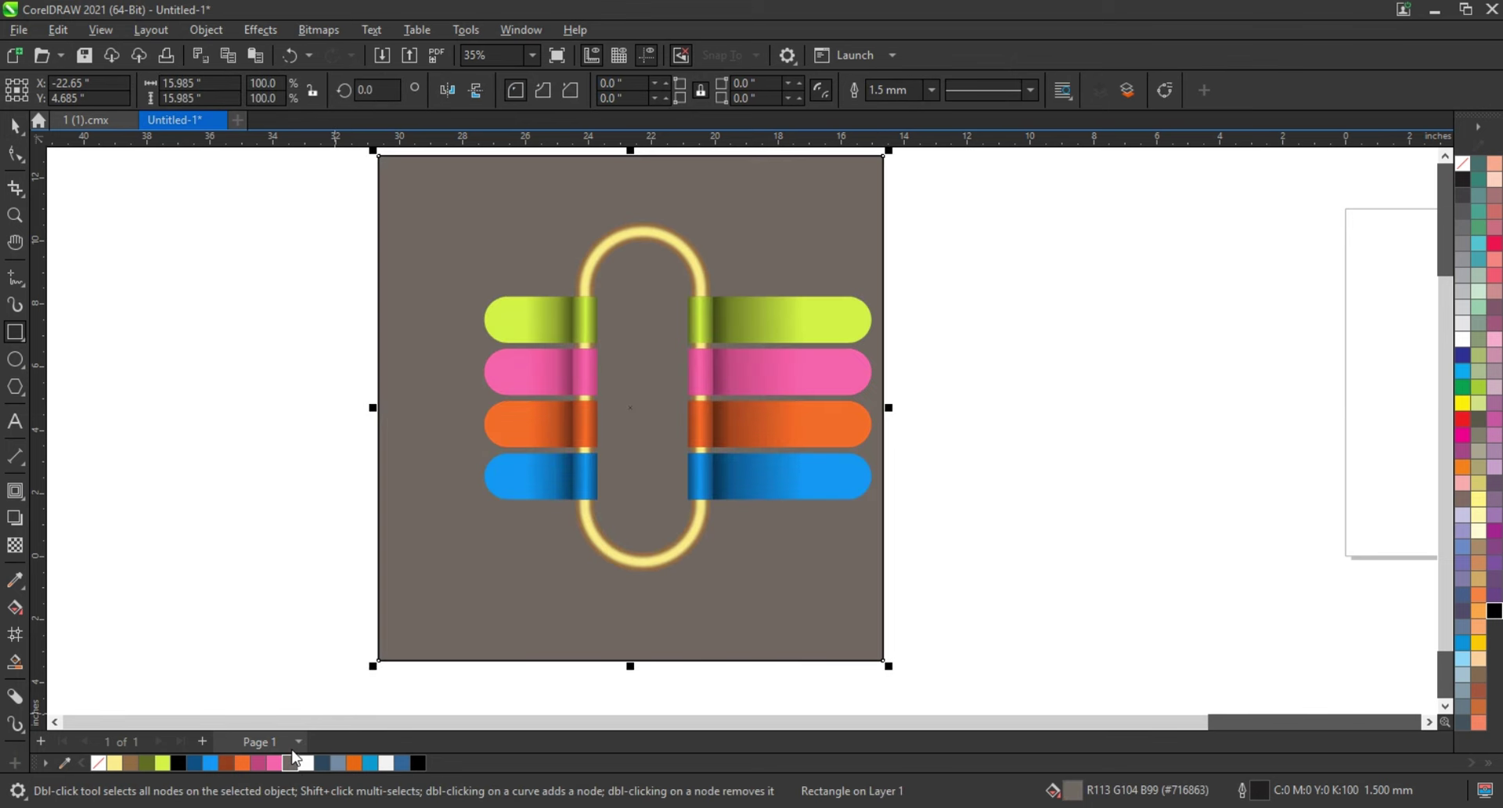
{"action": "left_click_drag", "start_coordinate": [791, 613], "coordinate": [836, 616]}
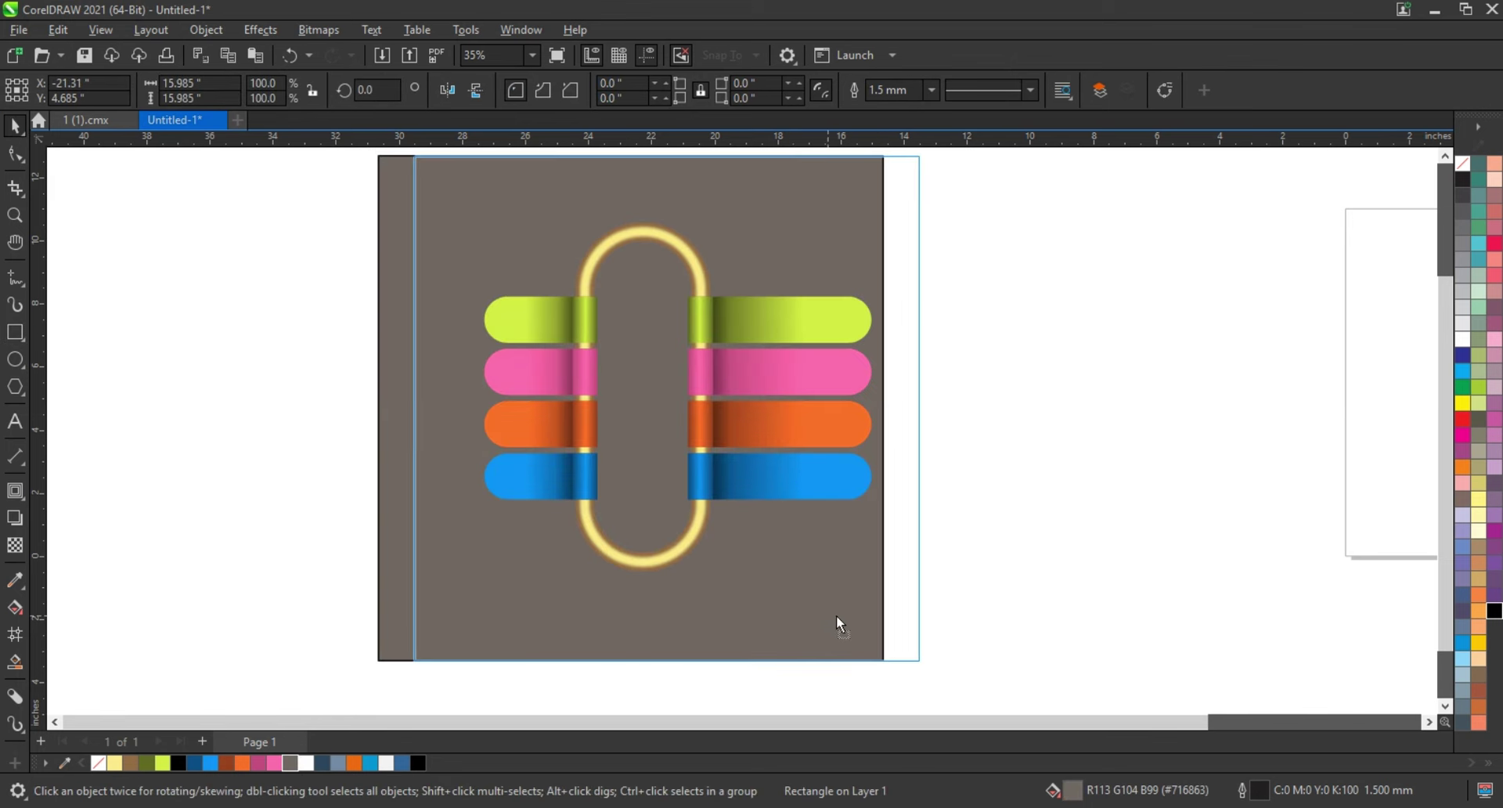
{"action": "left_click", "coordinate": [391, 205]}
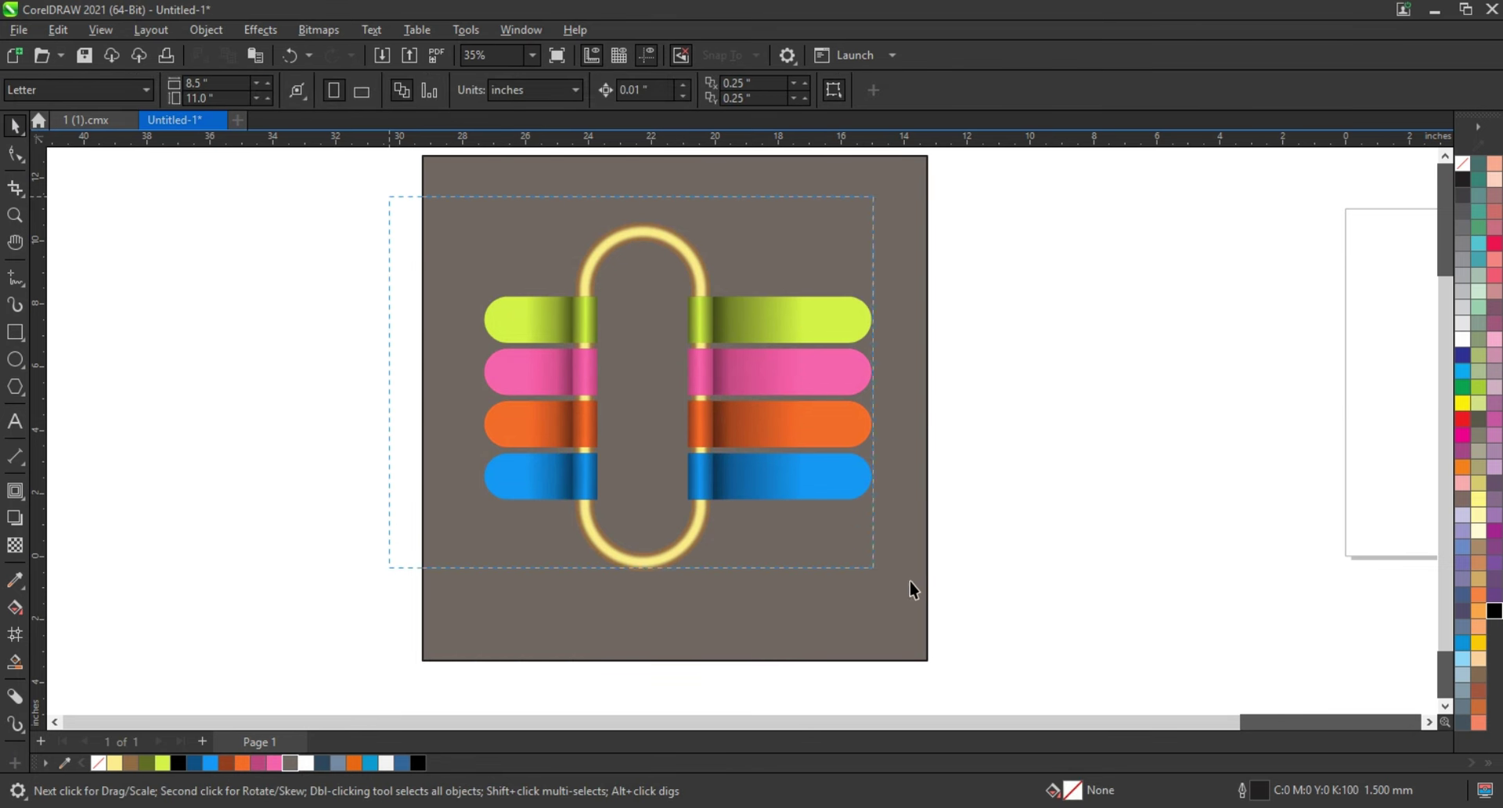
{"action": "left_click_drag", "start_coordinate": [912, 589], "coordinate": [935, 590]}
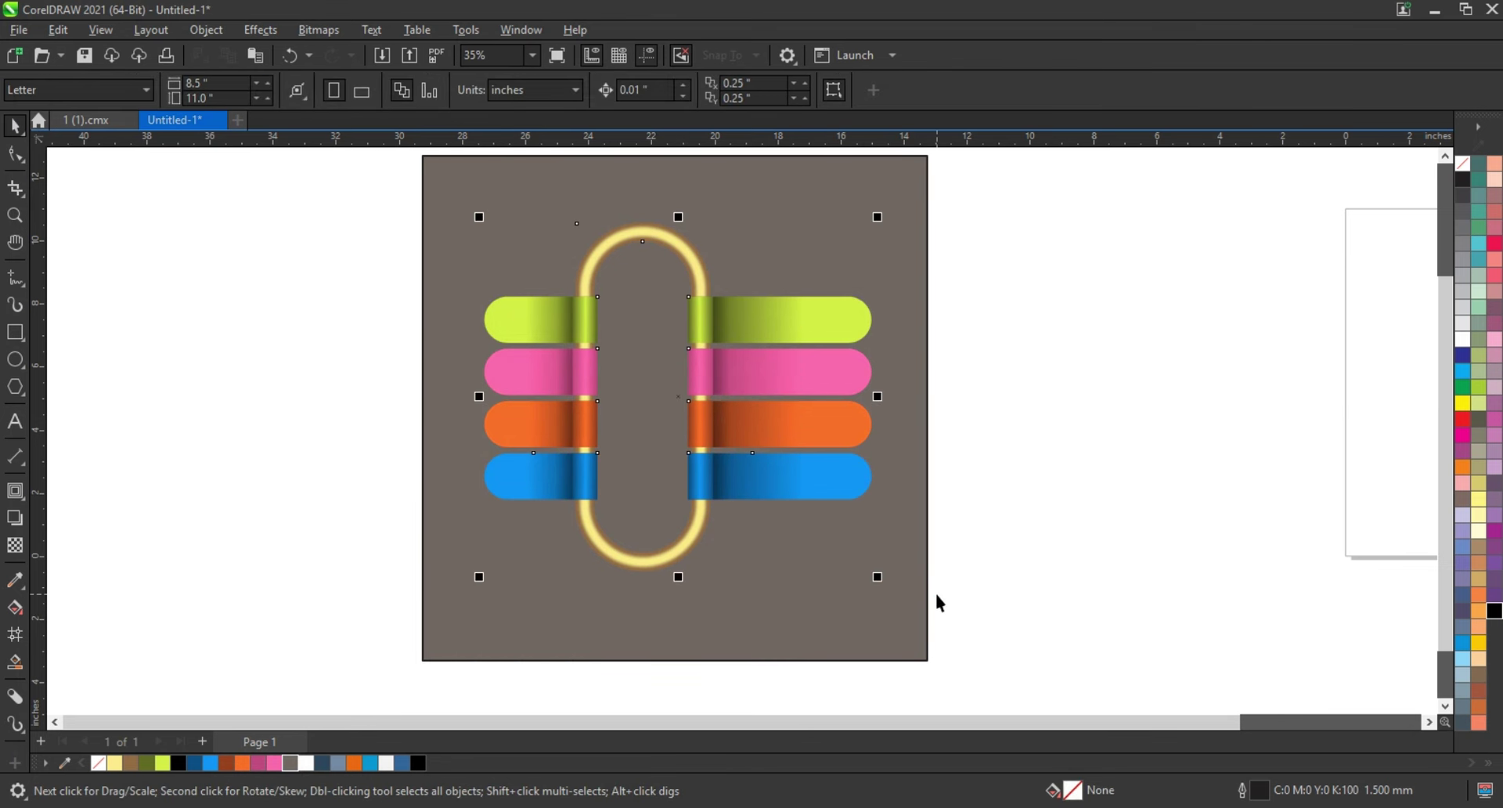
Add a downward drop shadow to the ring and tabs with feather 5.
{"action": "left_click", "coordinate": [16, 517]}
{"action": "left_click_drag", "start_coordinate": [581, 298], "coordinate": [676, 573]}
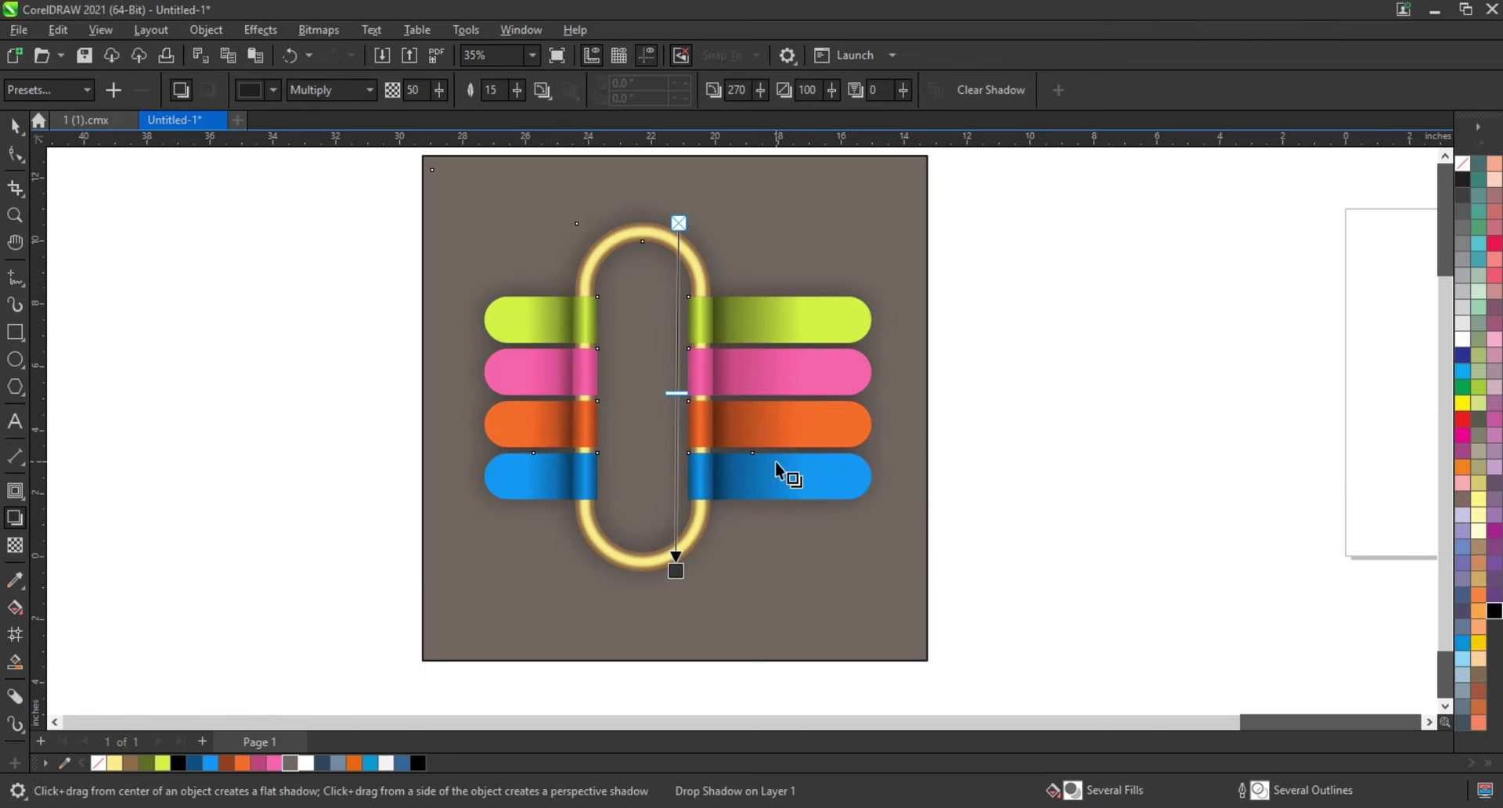
{"action": "left_click", "coordinate": [537, 92]}
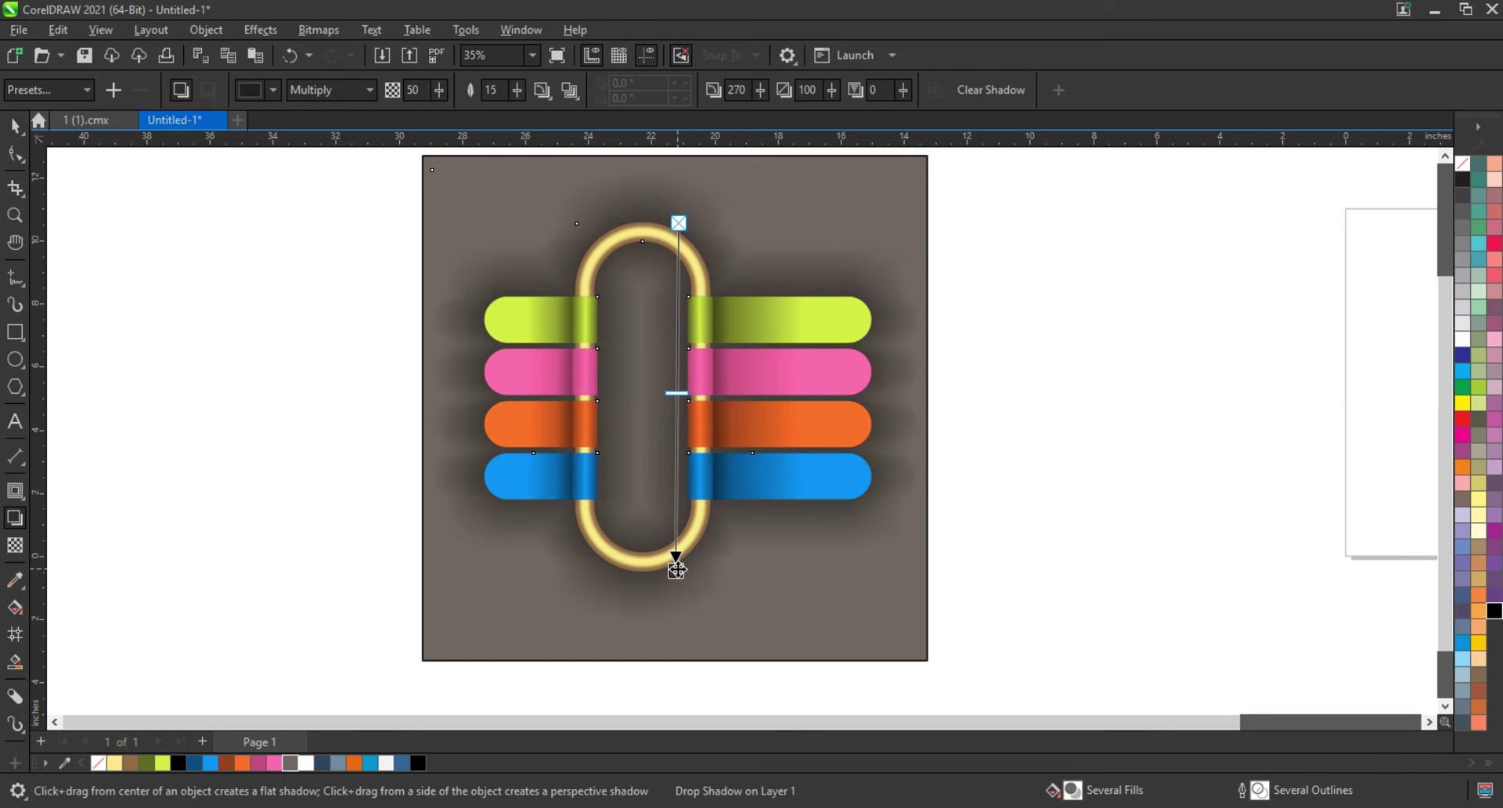
{"action": "left_click_drag", "start_coordinate": [680, 575], "coordinate": [680, 583]}
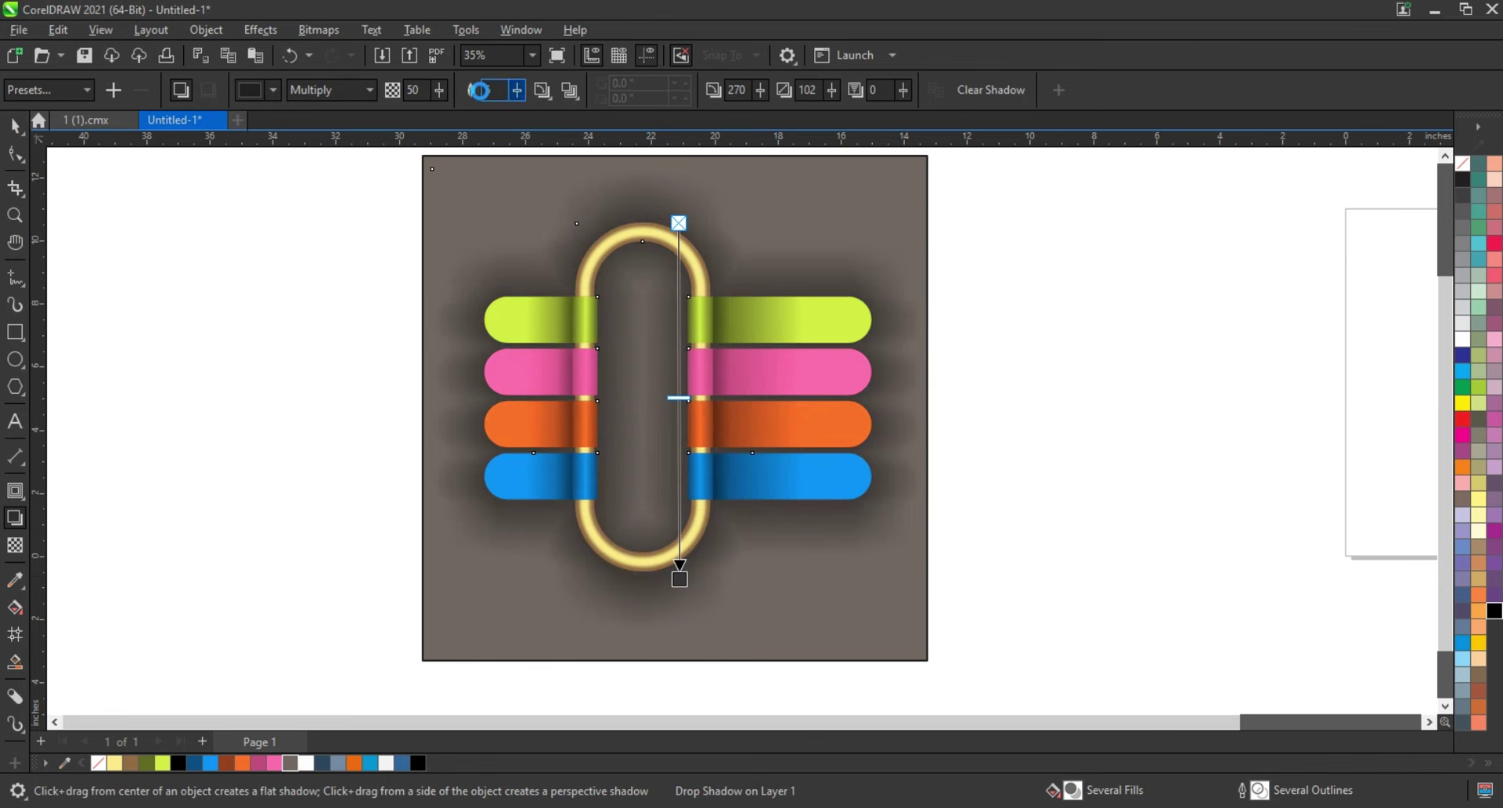
{"action": "type", "text": "5"}
{"action": "key", "text": "Return"}
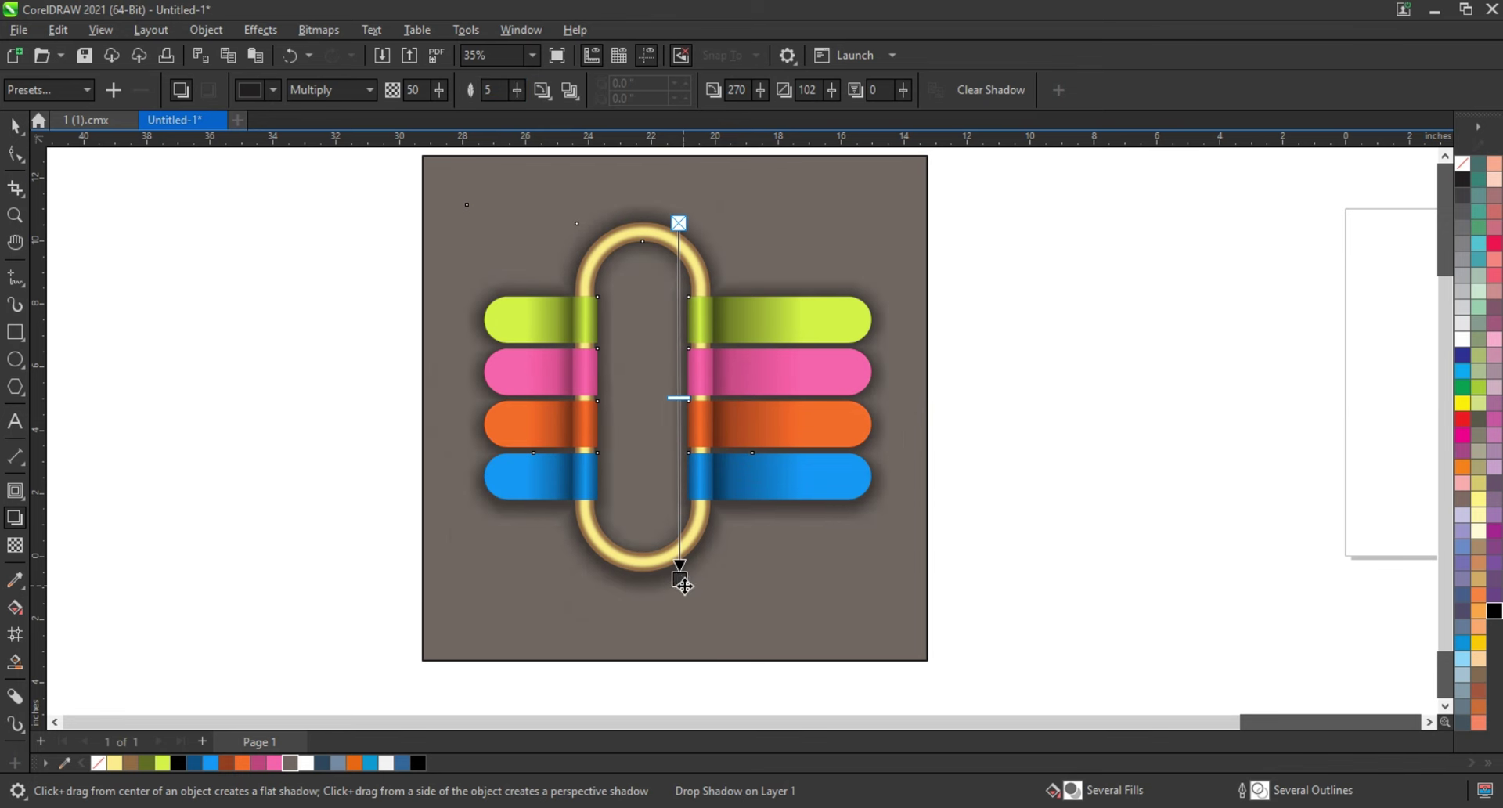
{"action": "left_click_drag", "start_coordinate": [679, 579], "coordinate": [678, 583]}
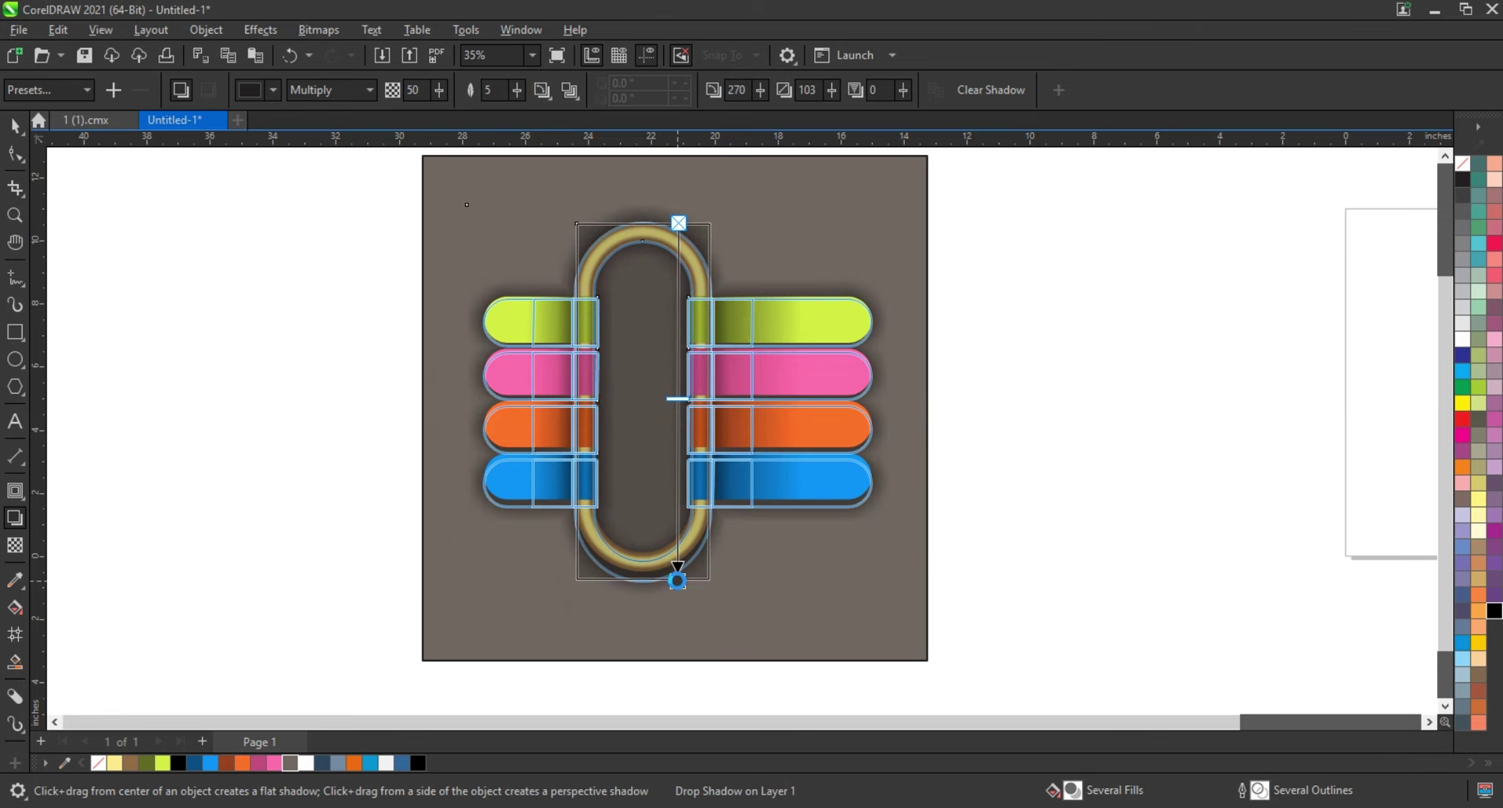
Break the drop shadow apart into its own object.
{"action": "left_click", "coordinate": [14, 126]}
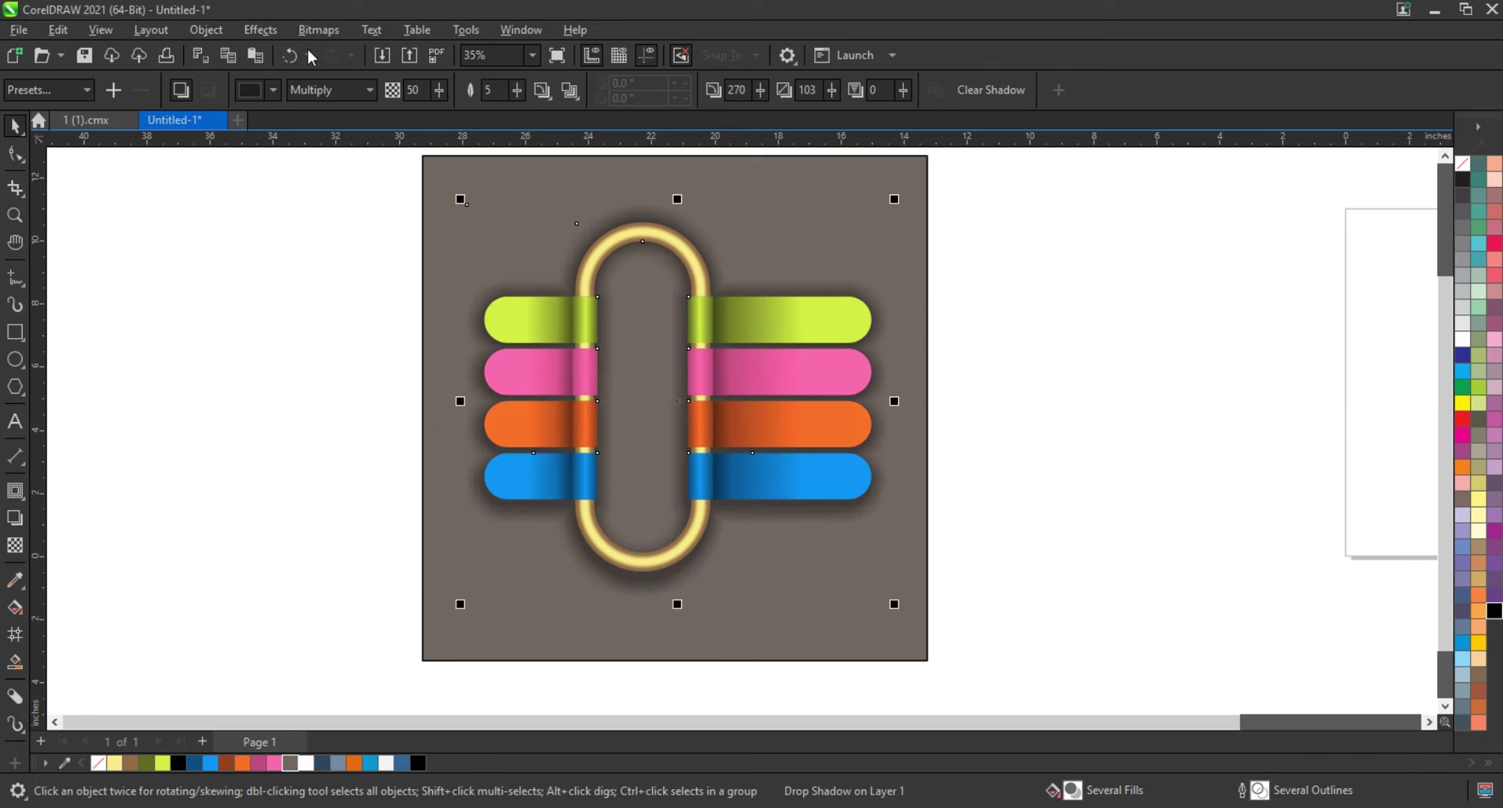
{"action": "left_click", "coordinate": [270, 32]}
{"action": "left_click", "coordinate": [207, 31]}
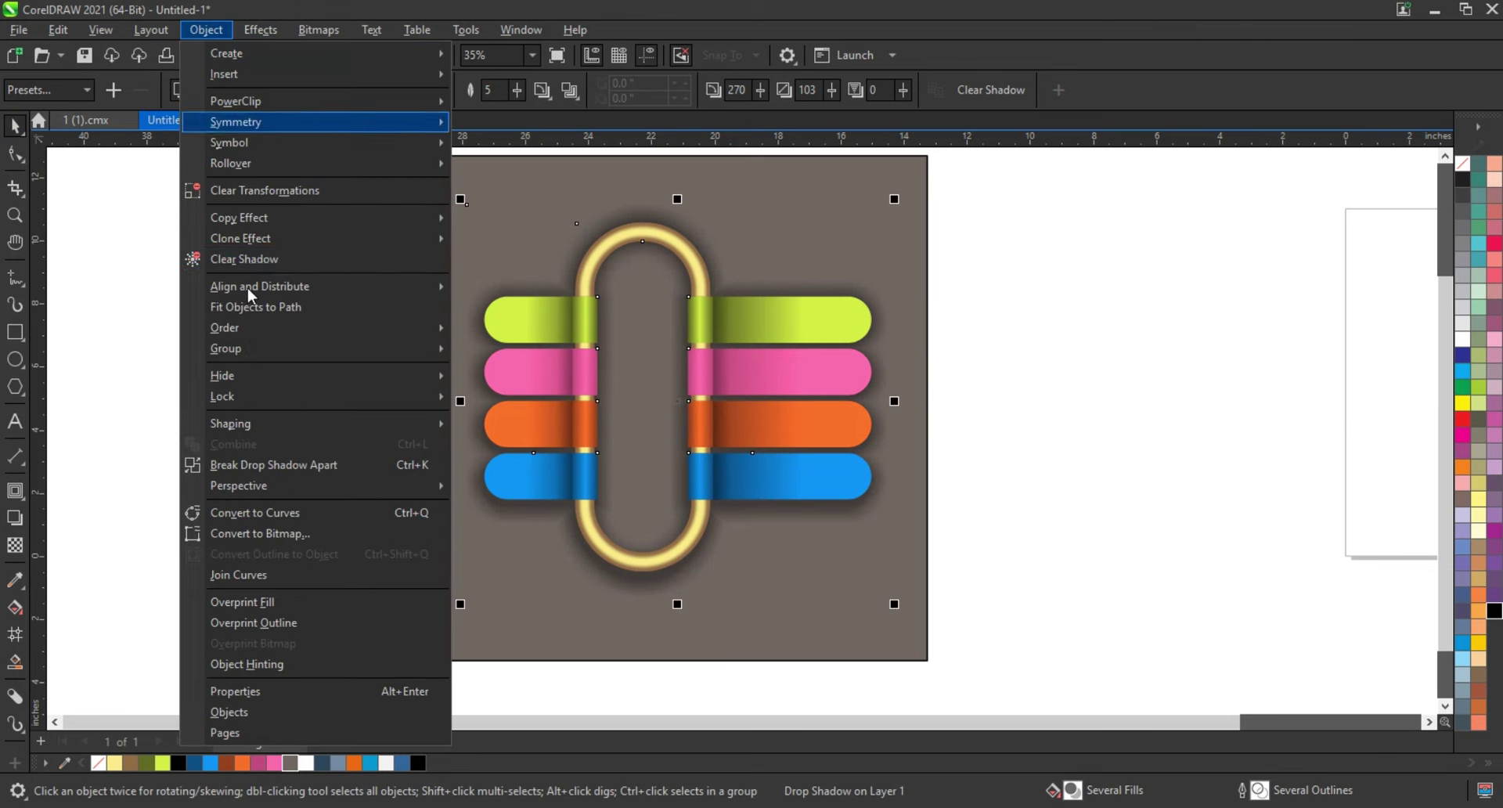
{"action": "left_click", "coordinate": [255, 460]}
Zoom in on the upper right-hand tabs to inspect the OPTION labels.
{"action": "left_click", "coordinate": [14, 215]}
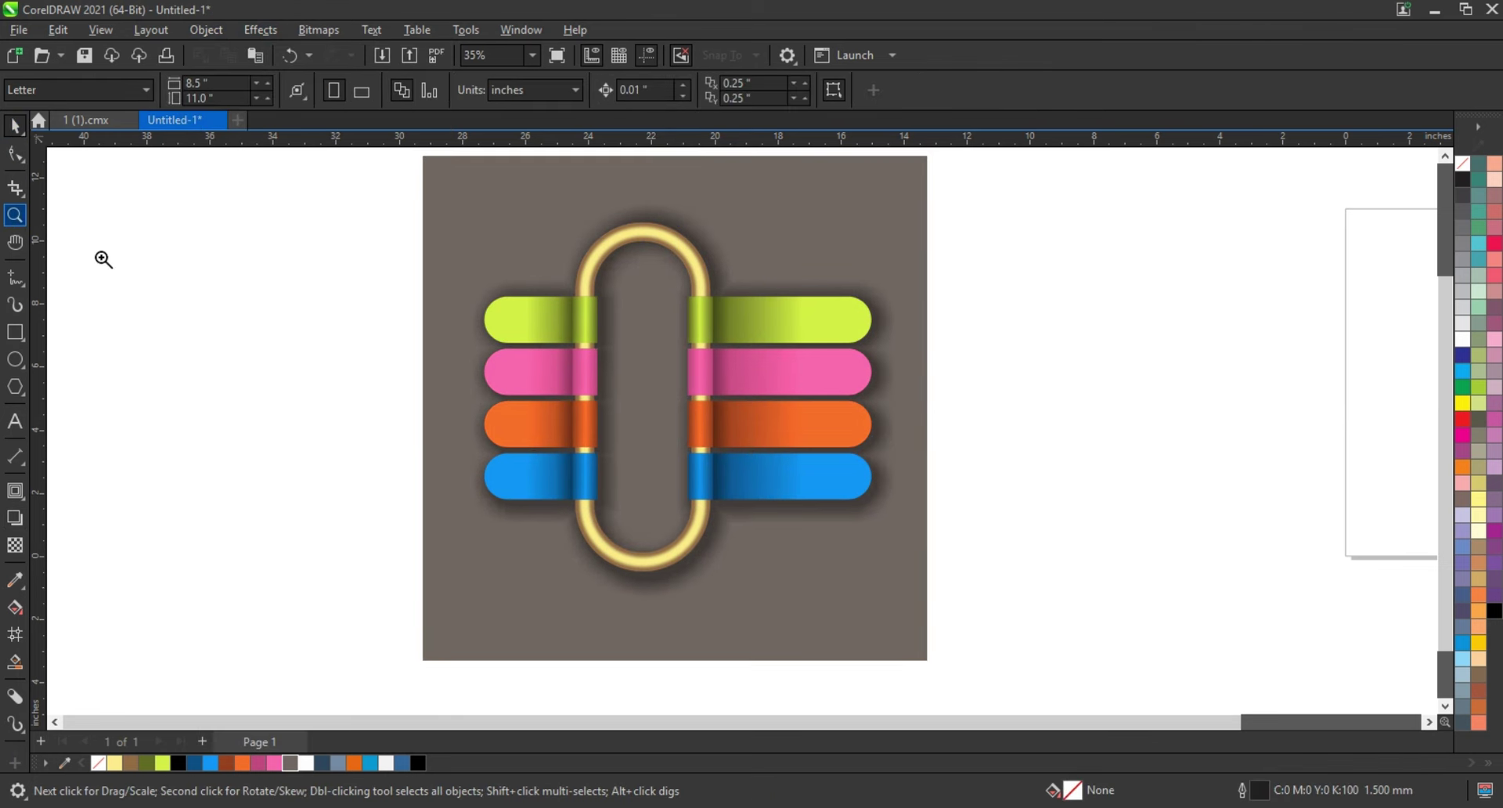
{"action": "mouse_move", "coordinate": [410, 236]}
{"action": "left_mouse_down"}
{"action": "mouse_move", "coordinate": [624, 424]}
{"action": "mouse_move", "coordinate": [1046, 600]}
{"action": "left_mouse_up"}
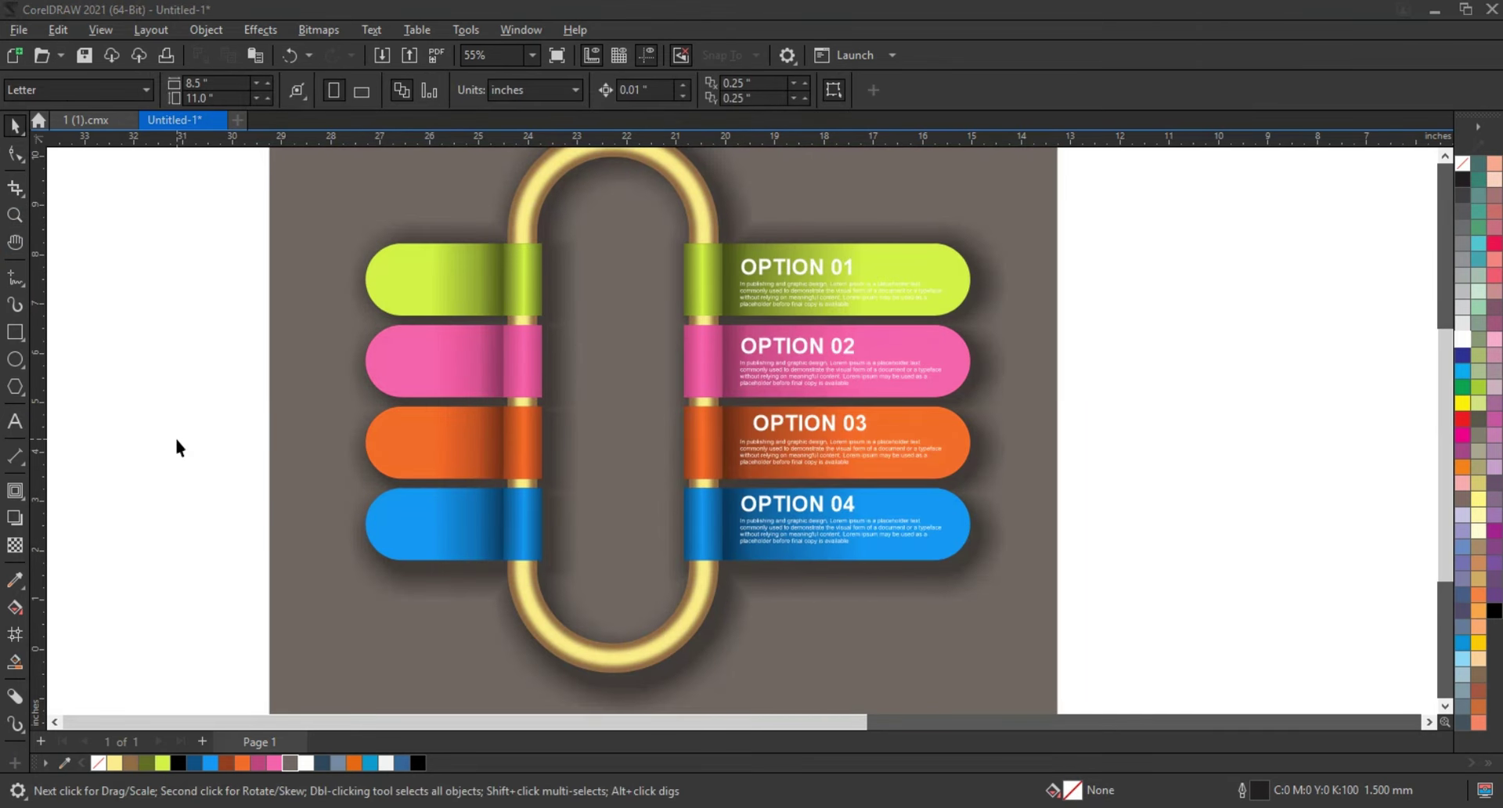
{"action": "scroll", "coordinate": [177, 441], "scroll_direction": "down", "scroll_amount": 2}
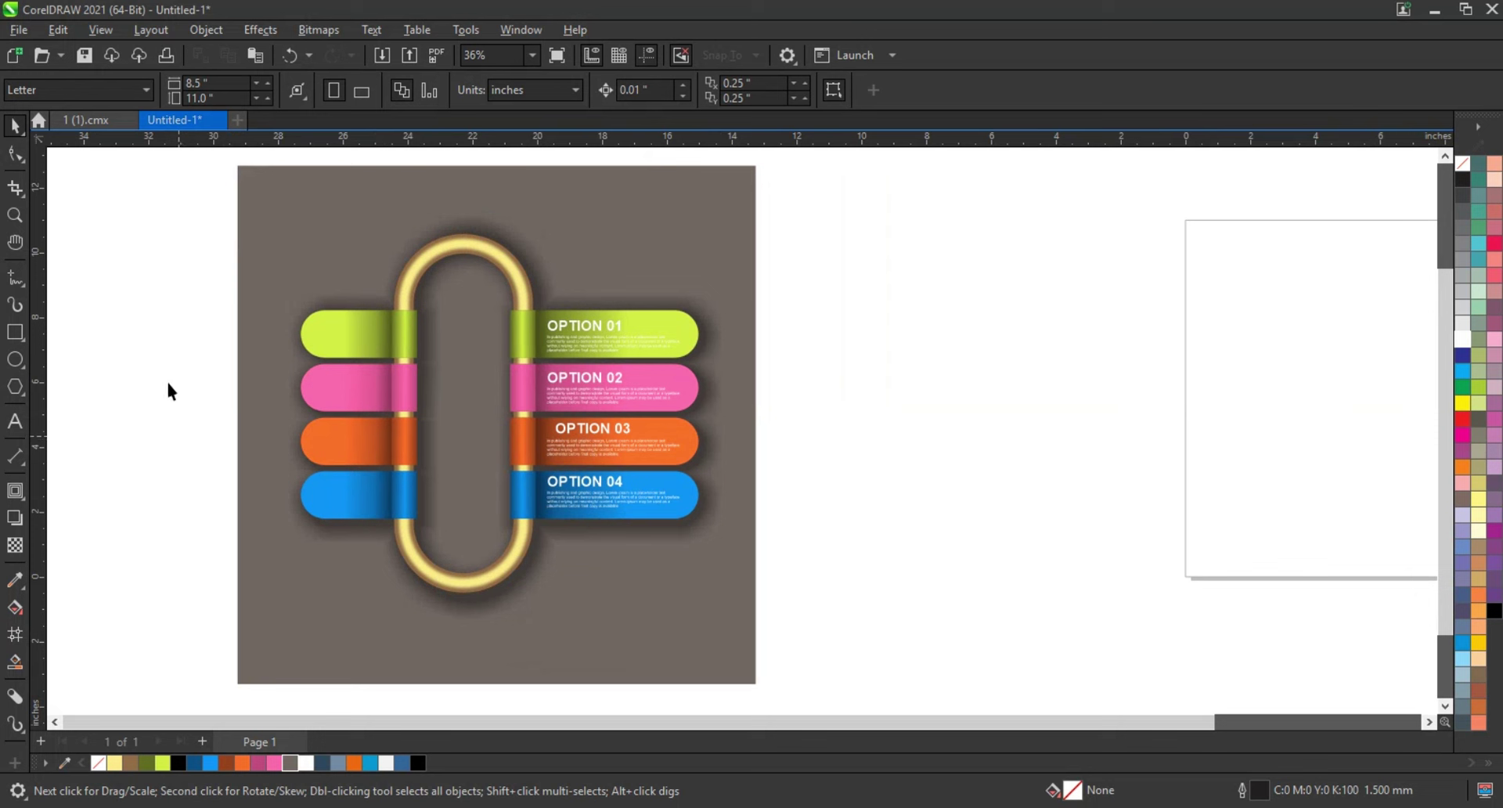
{"action": "left_click", "coordinate": [16, 220]}
{"action": "mouse_move", "coordinate": [241, 214]}
{"action": "left_mouse_down"}
{"action": "mouse_move", "coordinate": [868, 602]}
{"action": "mouse_move", "coordinate": [943, 618]}
{"action": "left_mouse_up"}
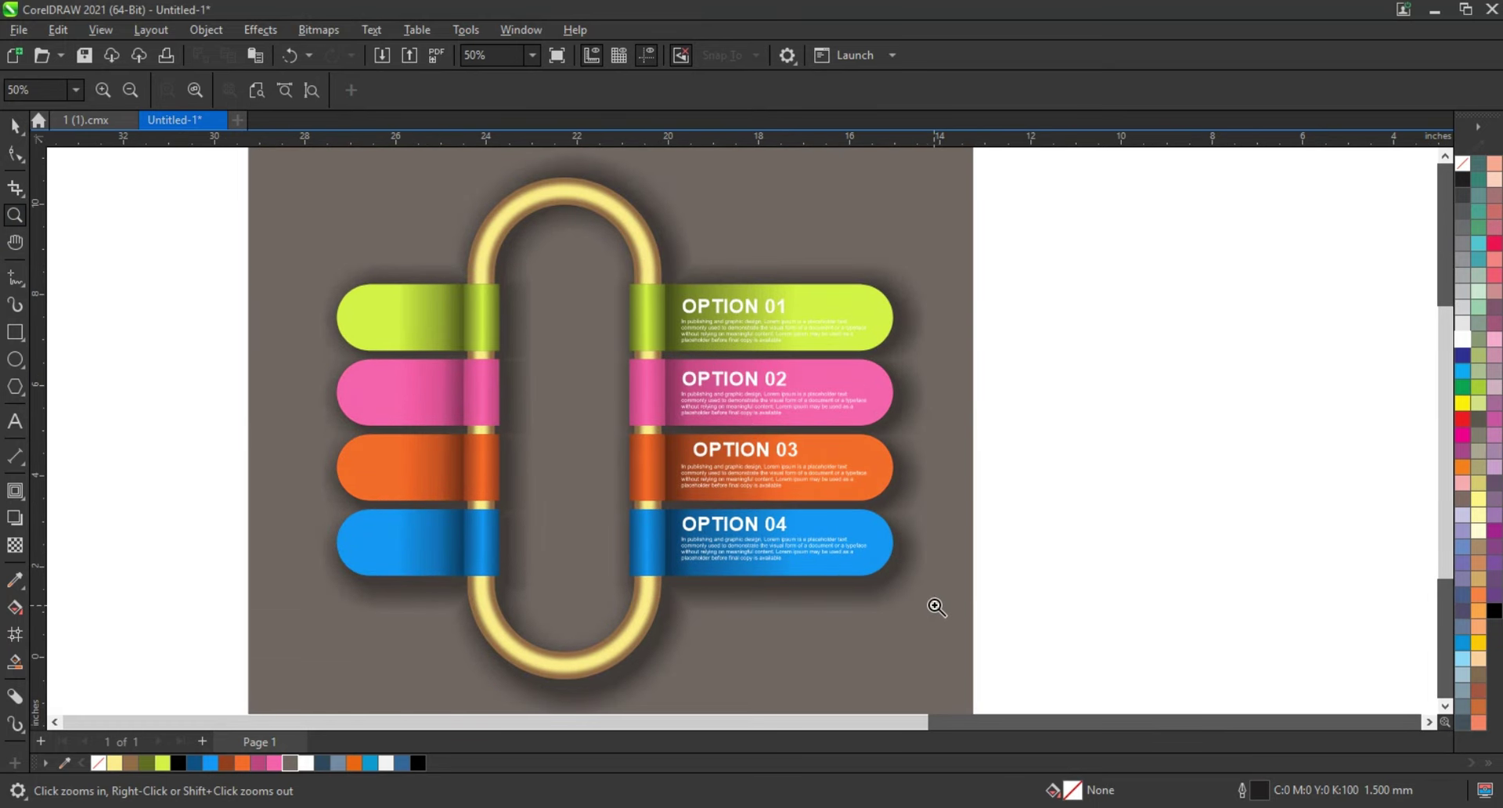